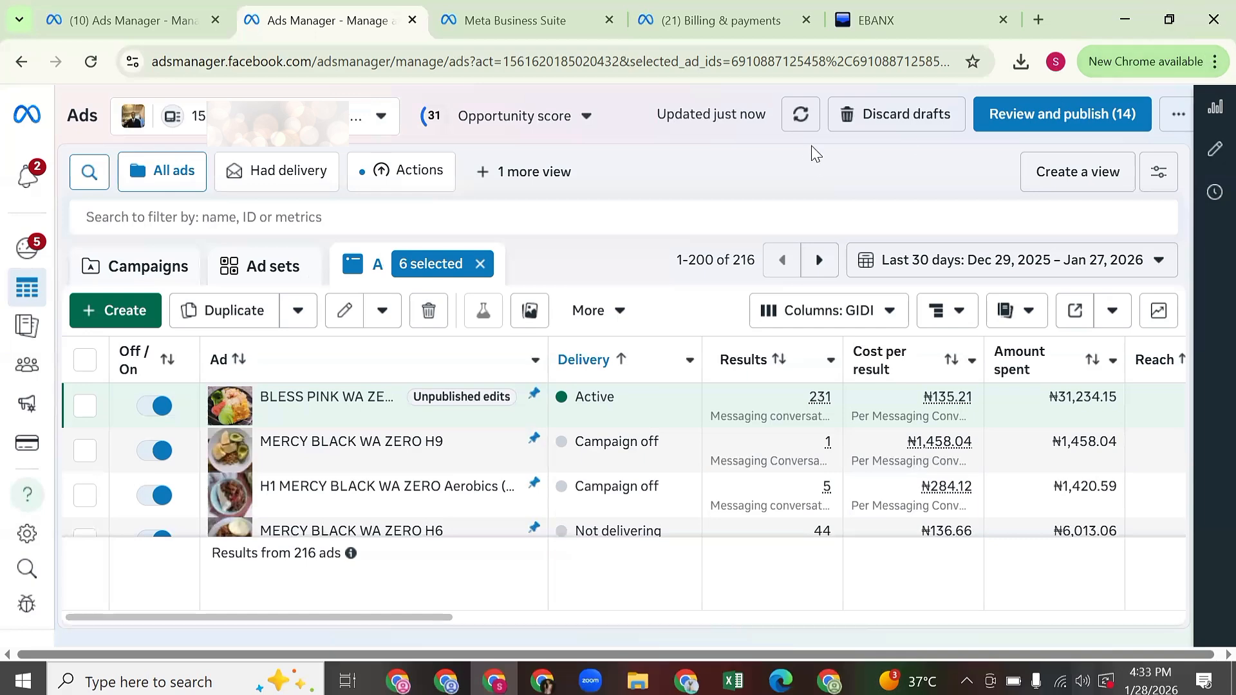
Clear the ad selection and create a new auction campaign with the Sales objective from the campaigns list
left_click(480, 264)
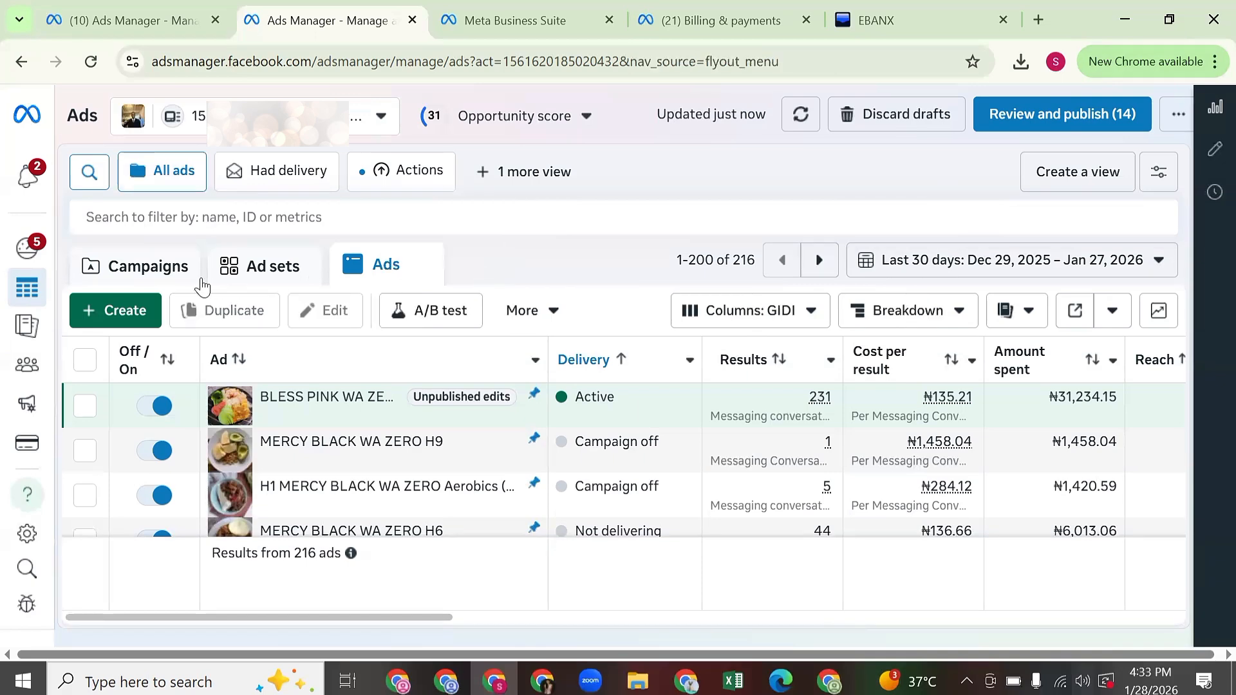
left_click(180, 275)
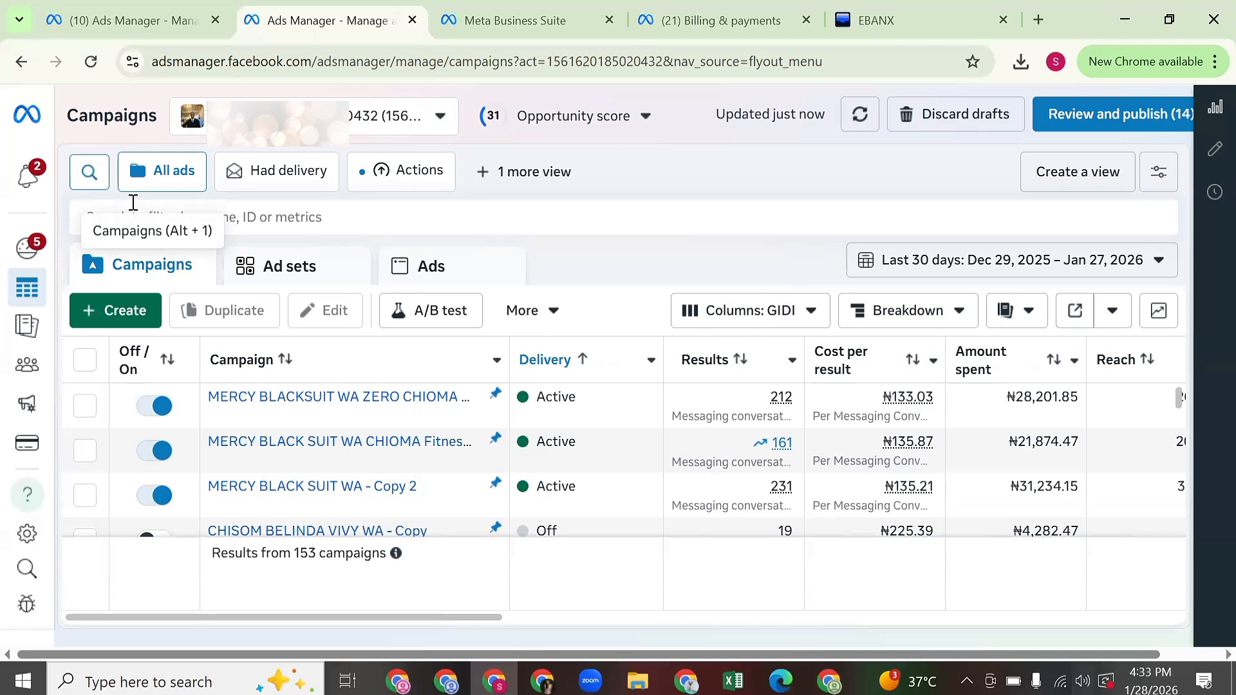
left_click(111, 300)
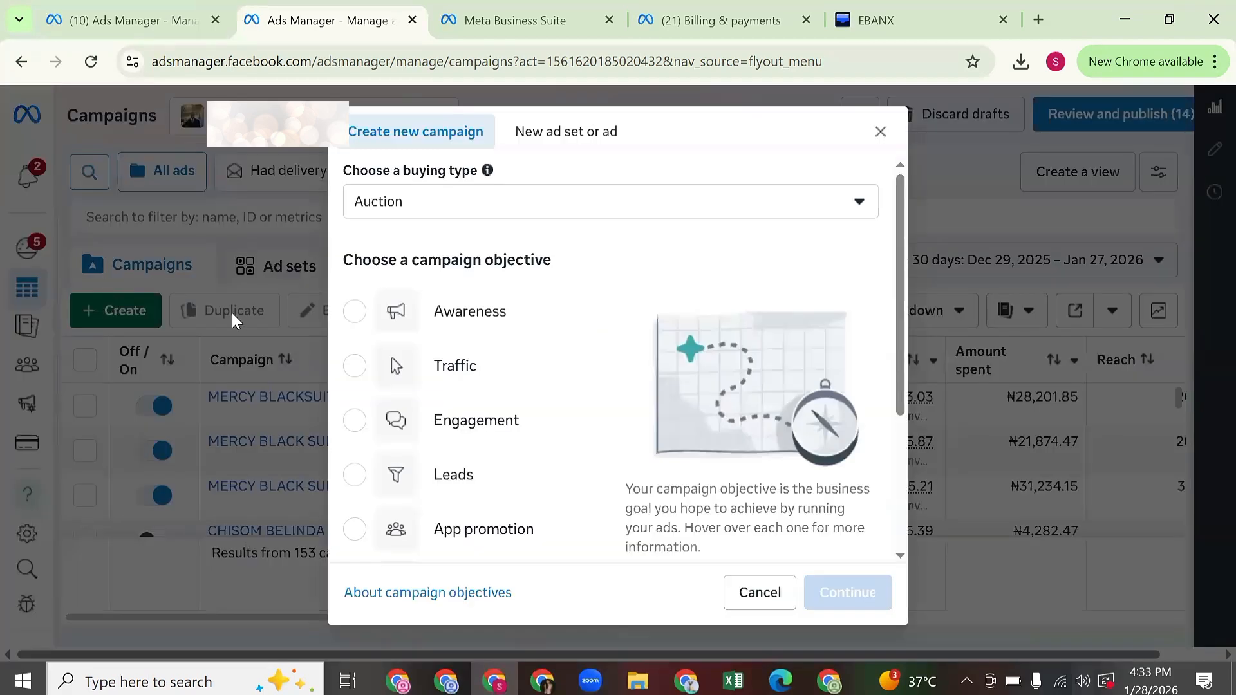
scroll(391, 358, "down", 3)
scroll(412, 347, "up", 2)
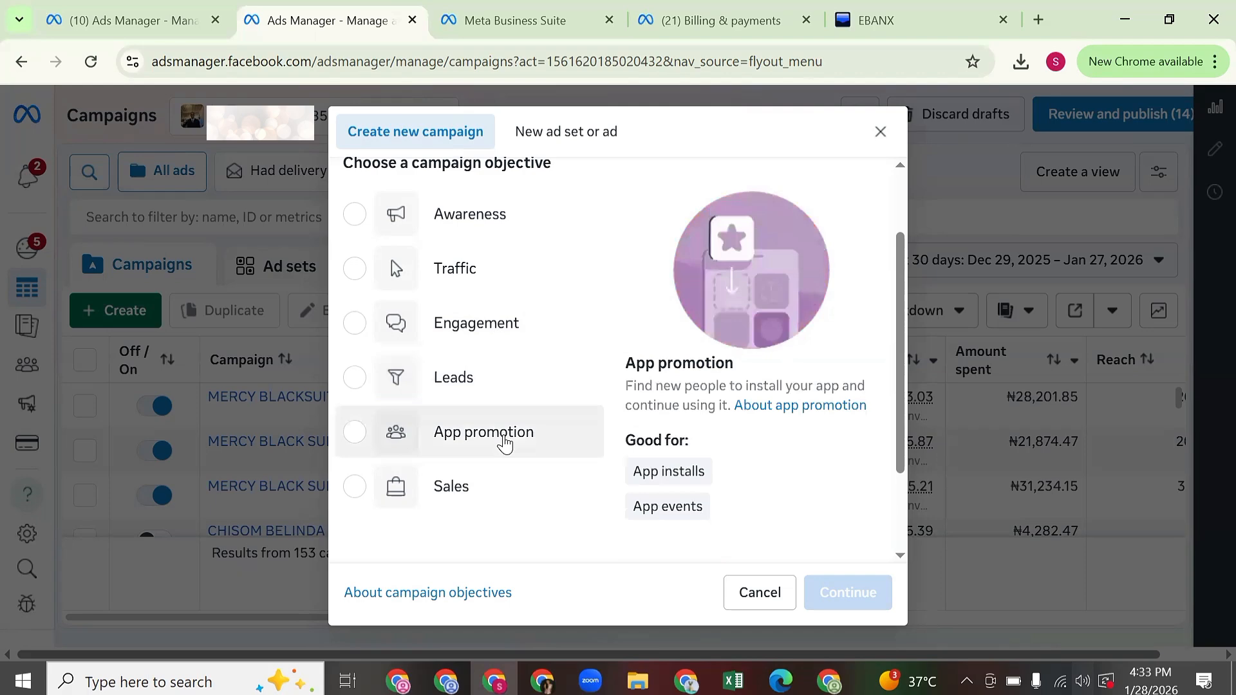
left_click(494, 488)
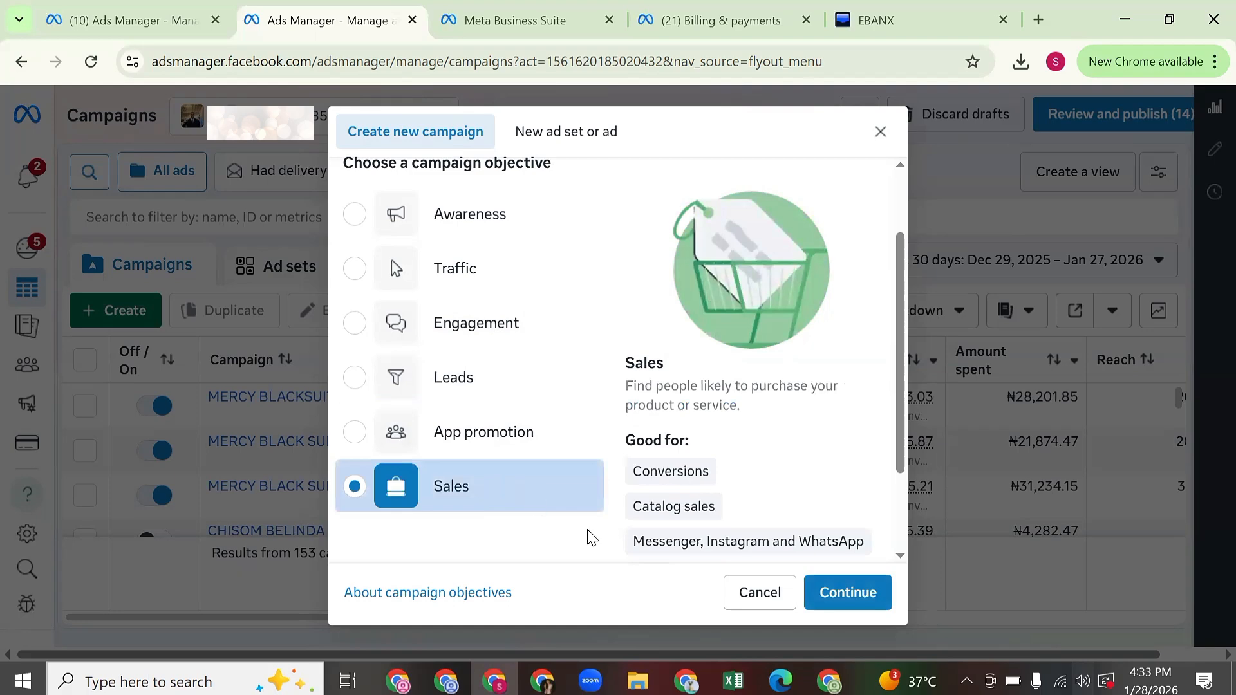
mouse_move(724, 547)
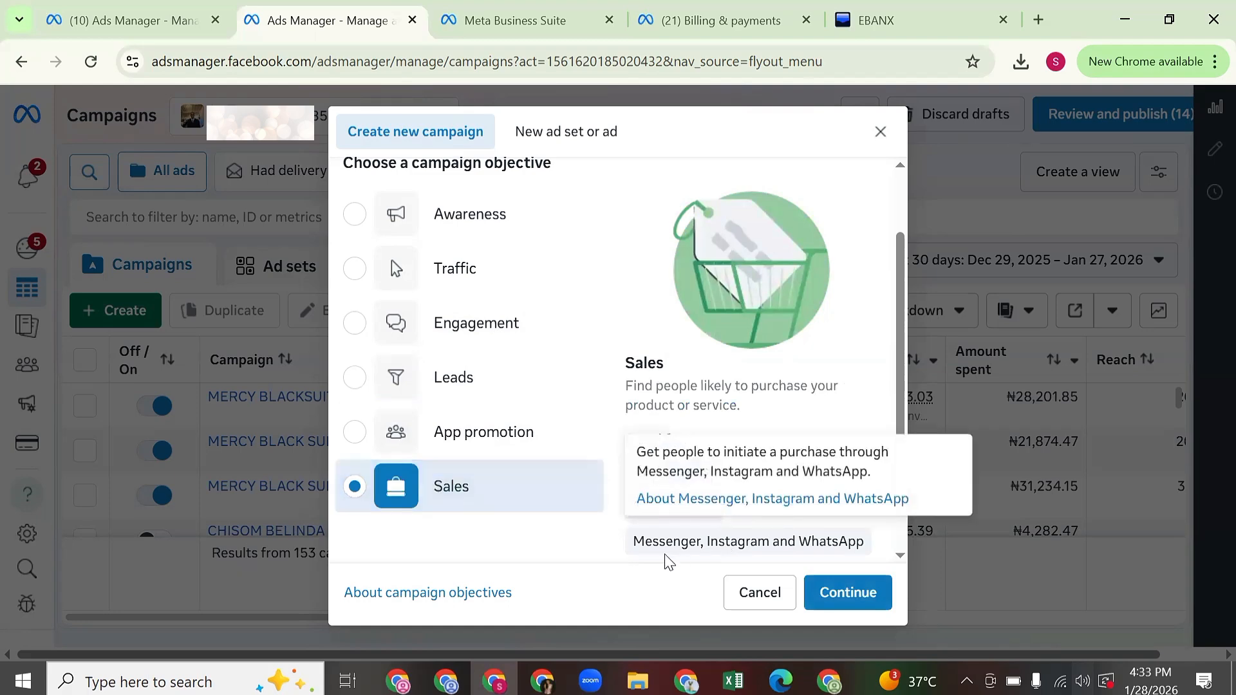
left_click(847, 593)
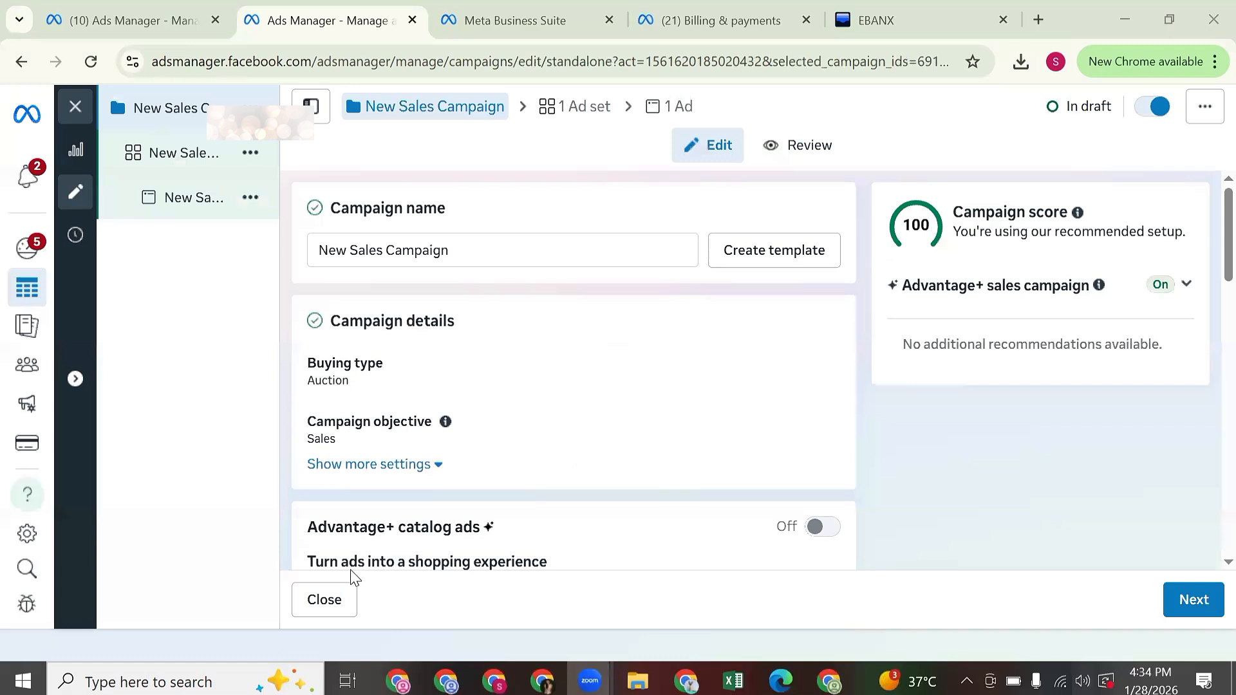
Name the new sales campaign CAROUSEL EXAMPLE AD
triple_click(463, 251)
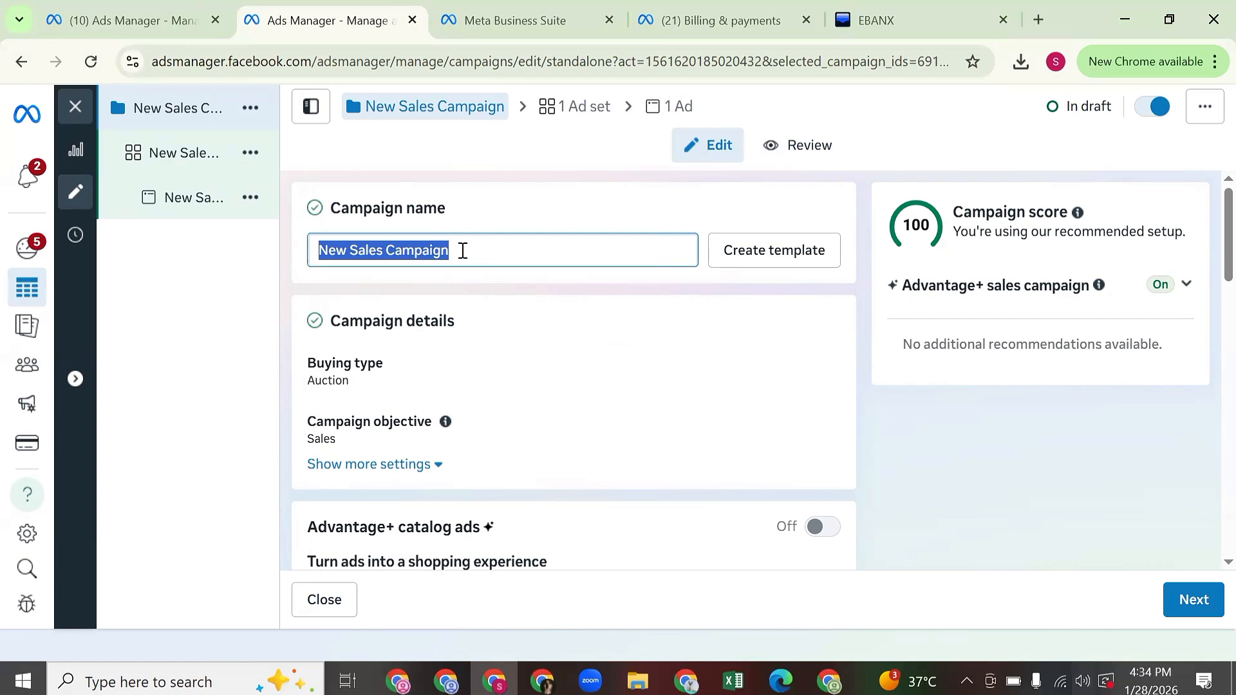
type("ca")
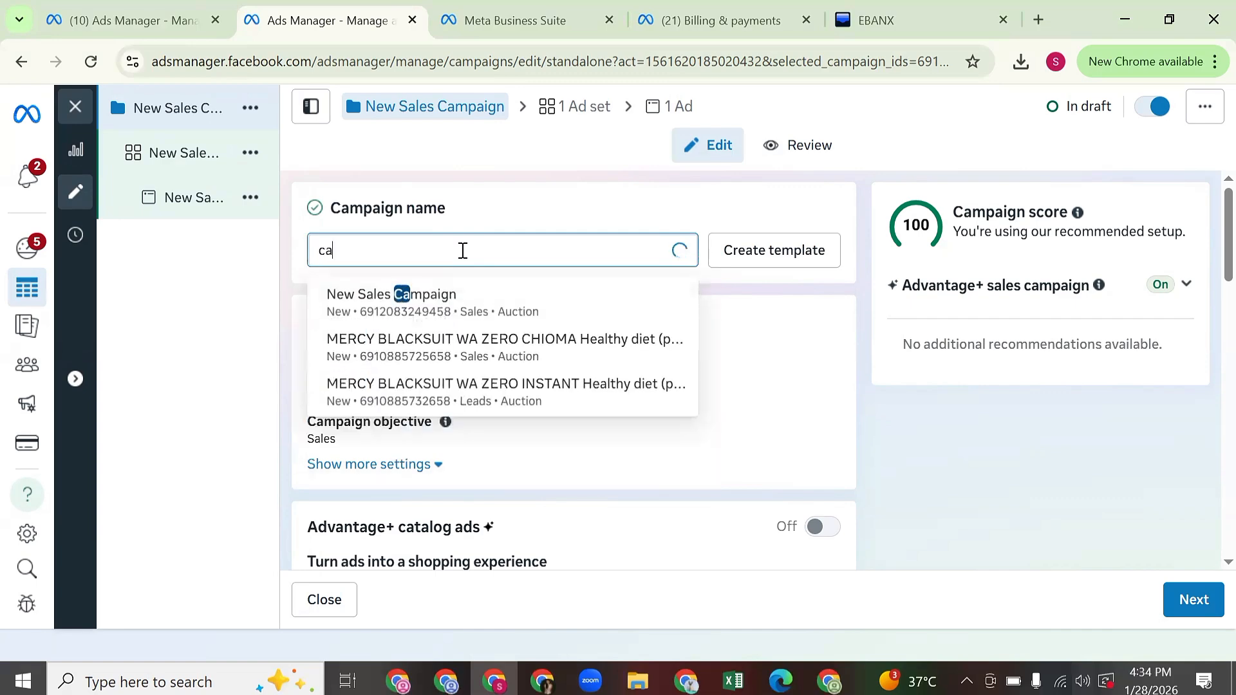
key("BackSpace")
key("BackSpace")
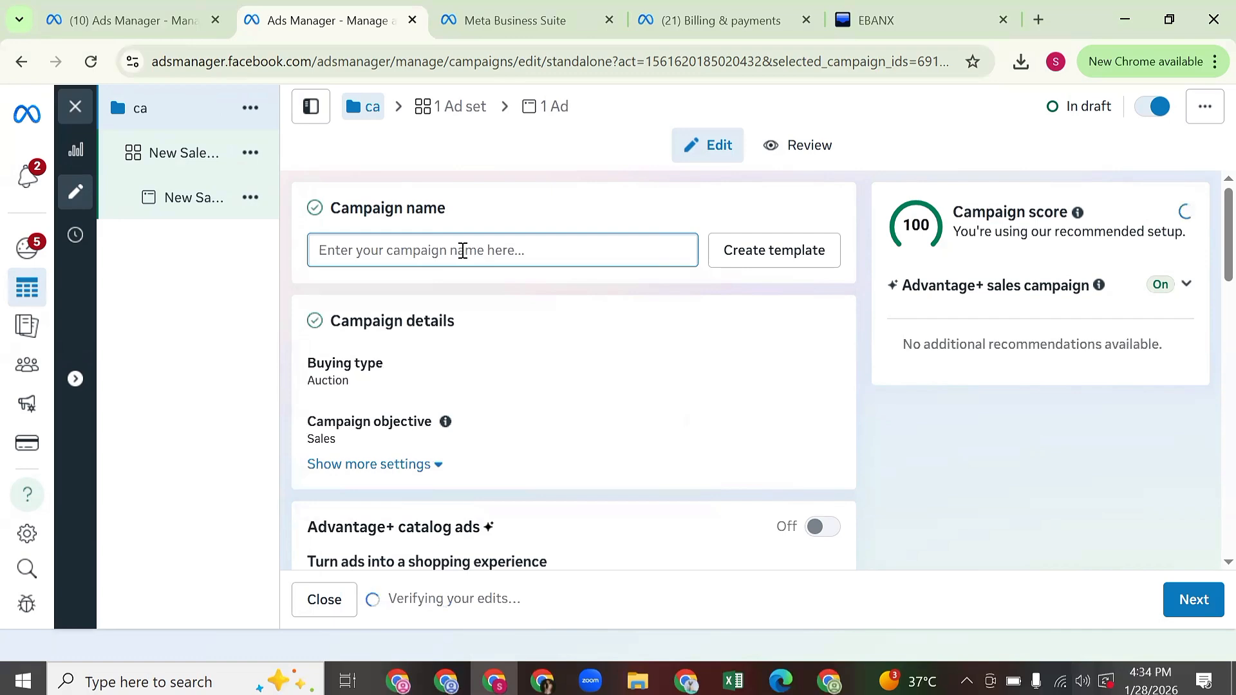
type("CARO")
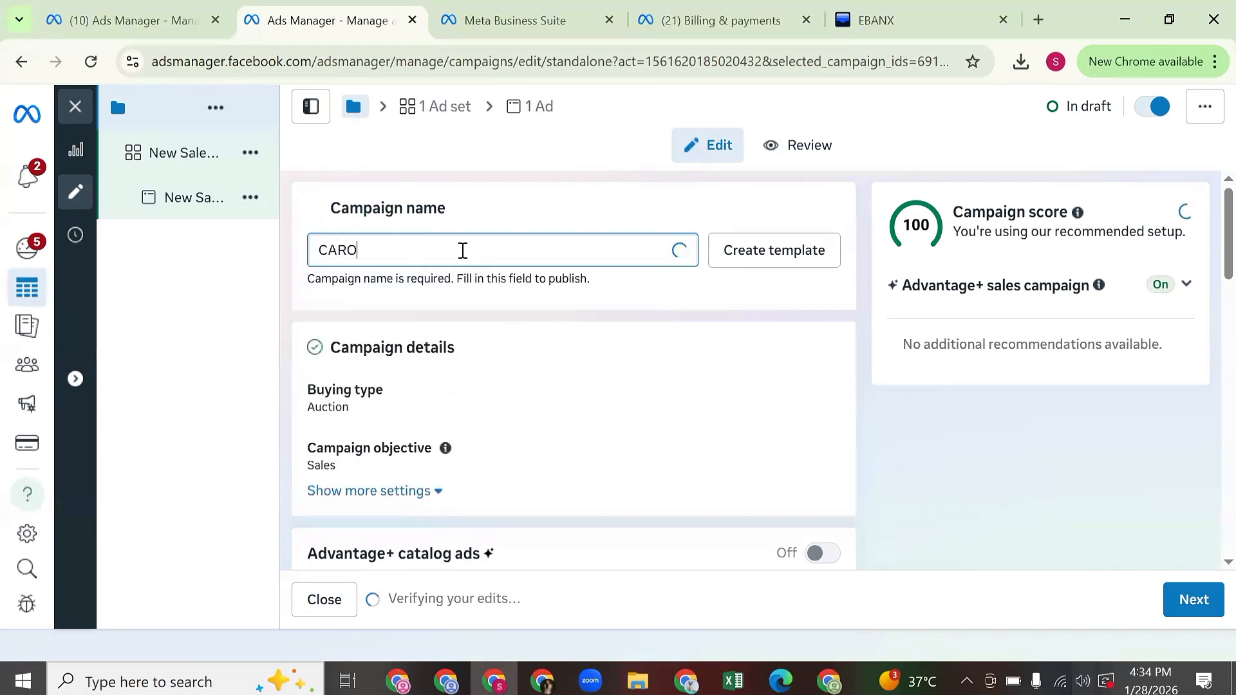
type("USEL E")
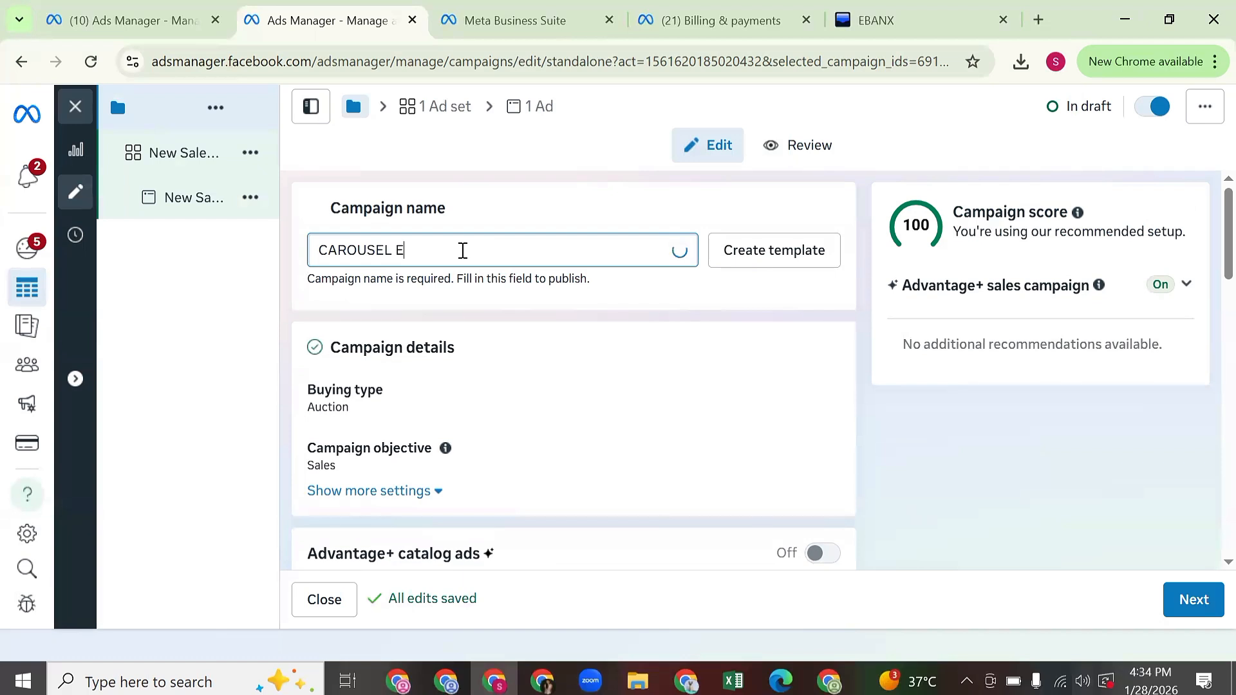
type("XAMPOLE")
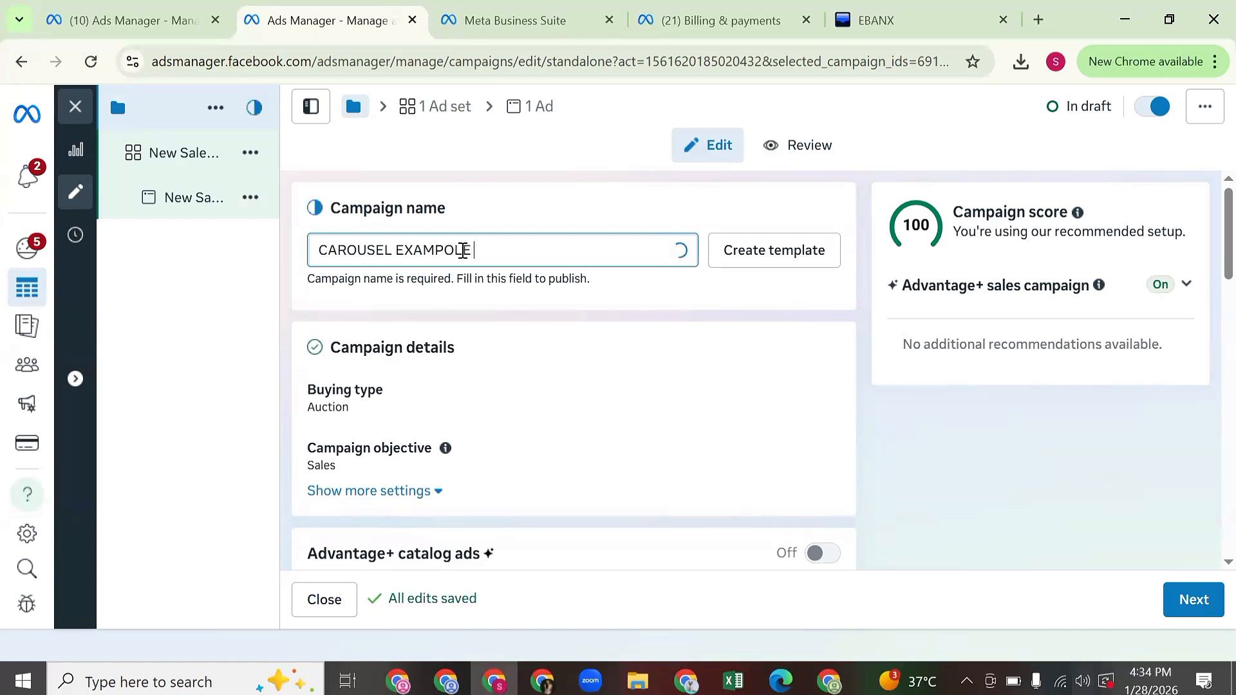
key("BackSpace")
key("BackSpace")
key("BackSpace")
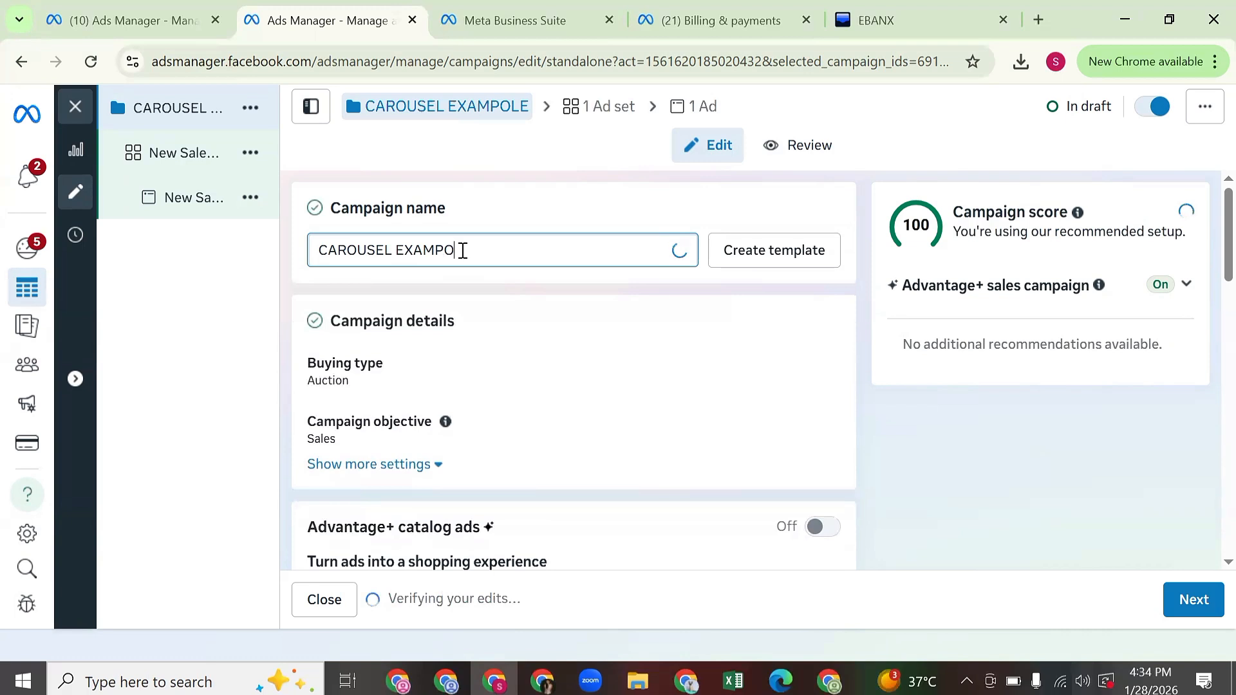
type("LE AD")
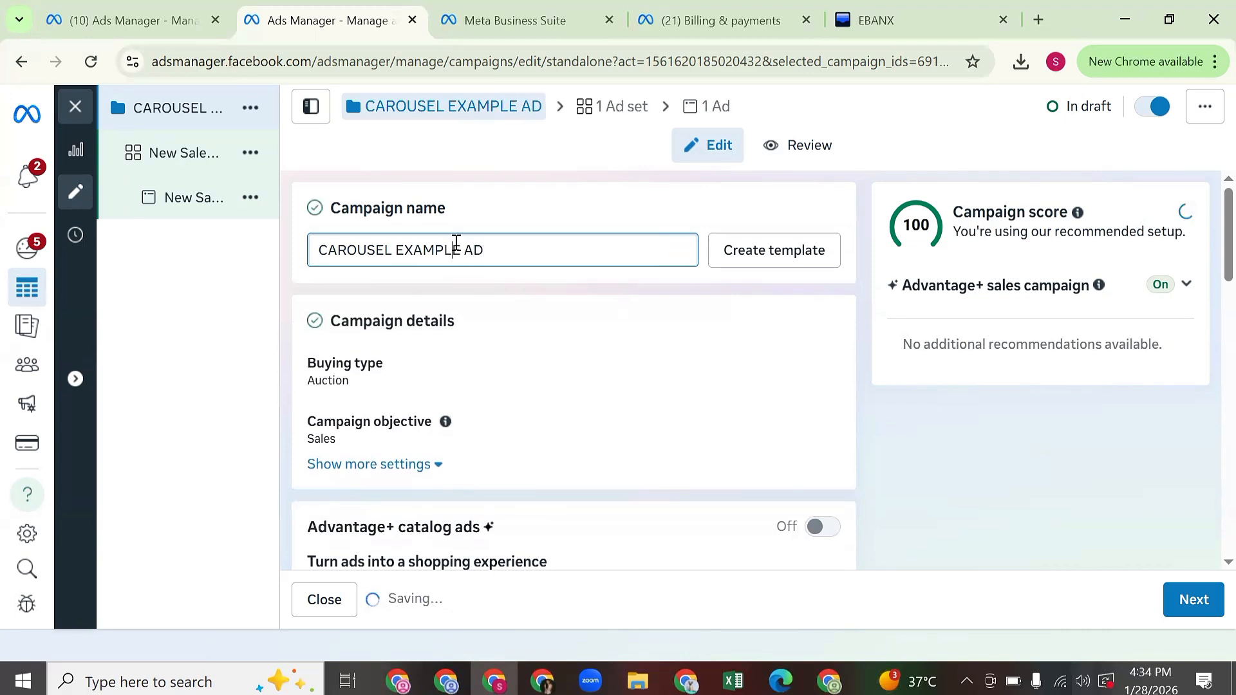
triple_click(456, 241)
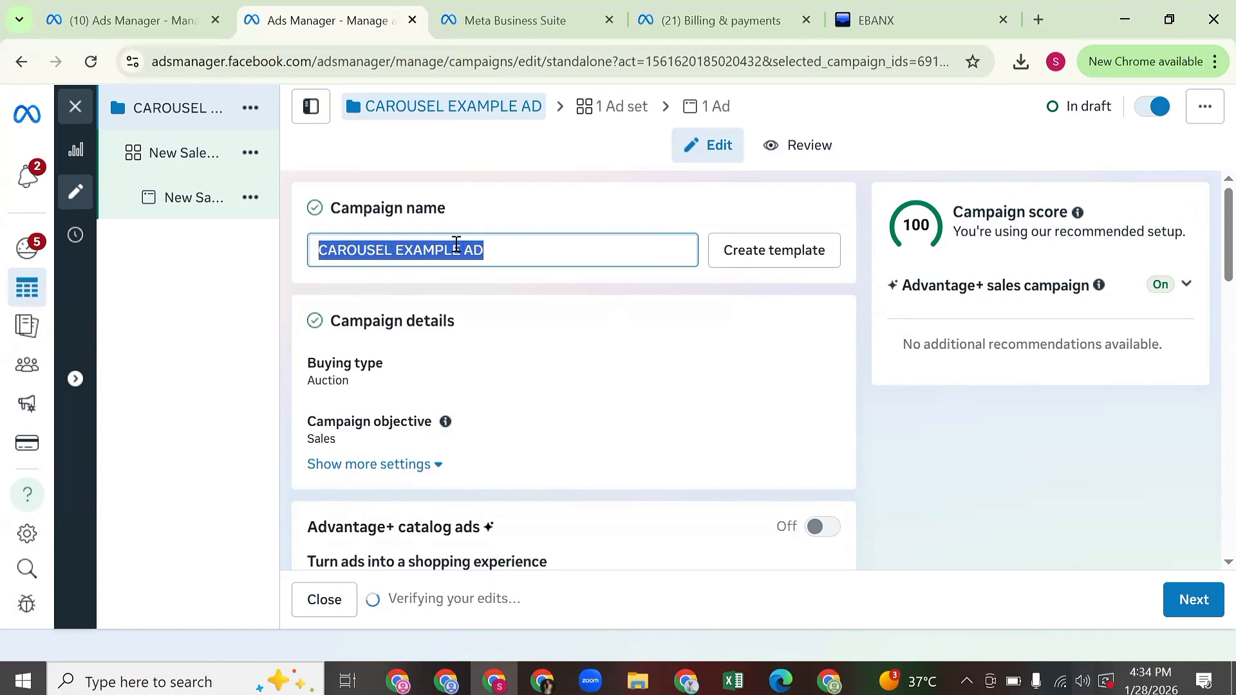
Expand the campaign objective setting and review the available objectives against the campaign details
scroll(445, 243, "down", 2)
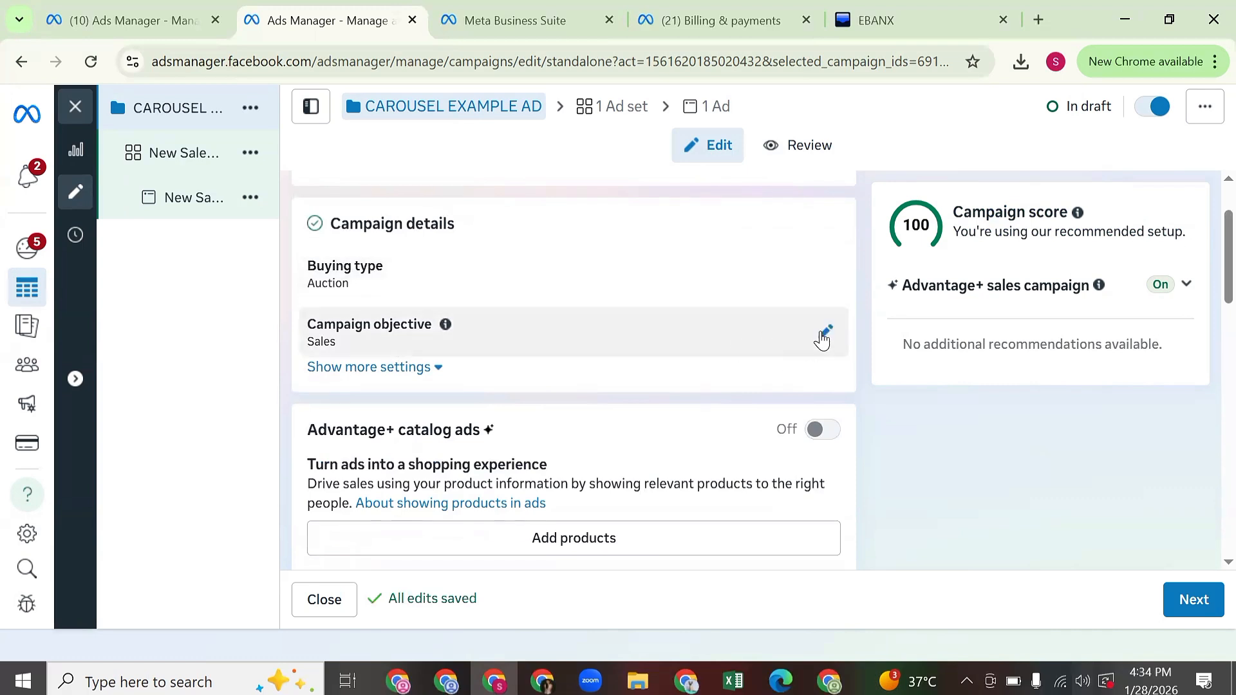
left_click(824, 335)
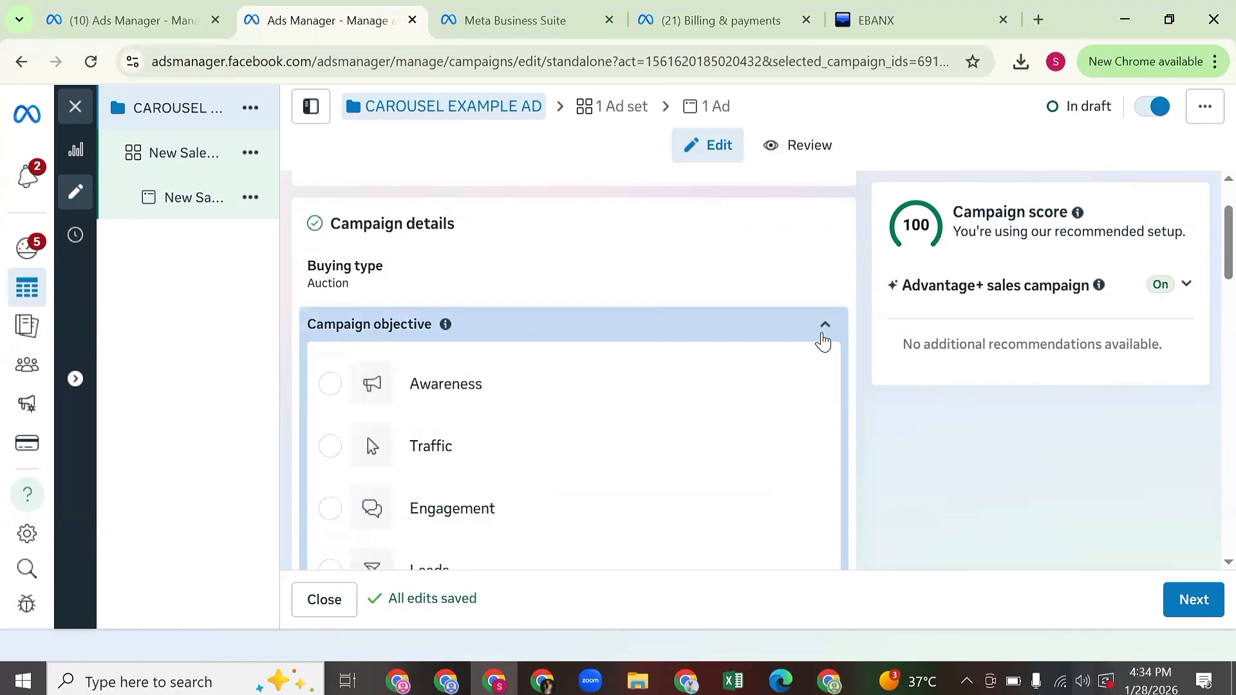
scroll(817, 318, "down", 1)
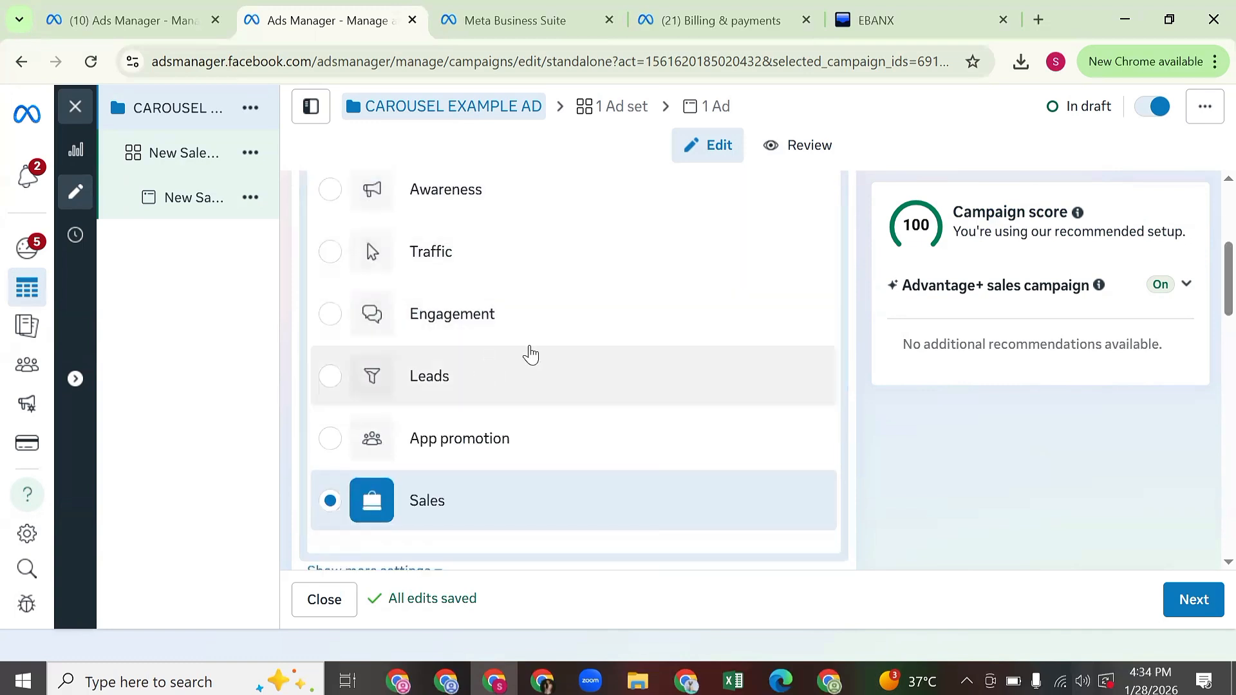
scroll(560, 357, "down", 1)
scroll(586, 360, "down", 1)
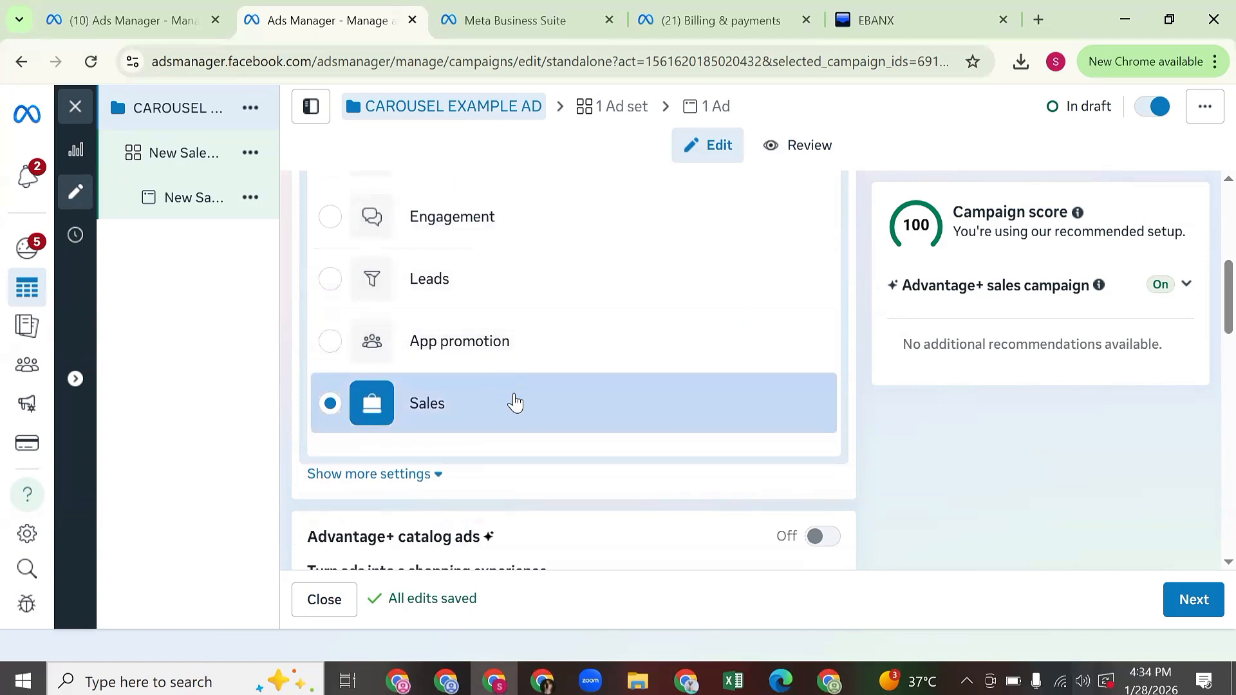
scroll(513, 402, "up", 5)
scroll(489, 257, "up", 2)
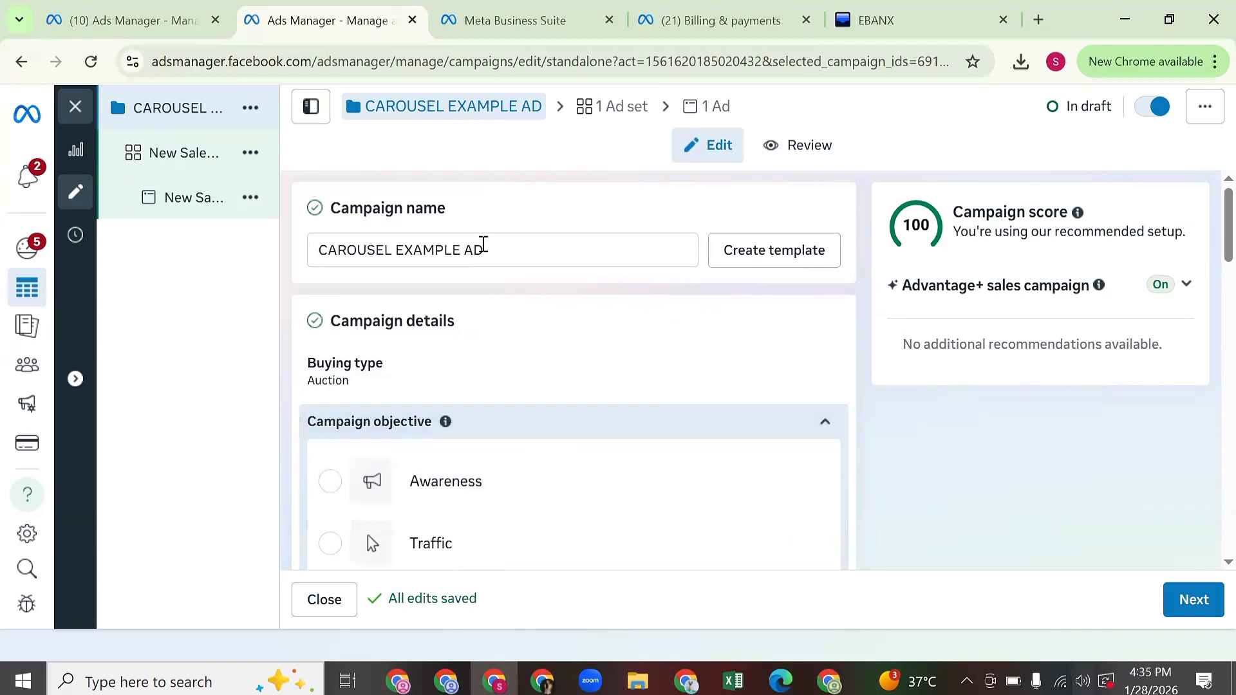
Set the budget strategy to Ad set budget and turn off sharing some of the budget with other ad sets
scroll(576, 298, "down", 6)
scroll(597, 334, "down", 8)
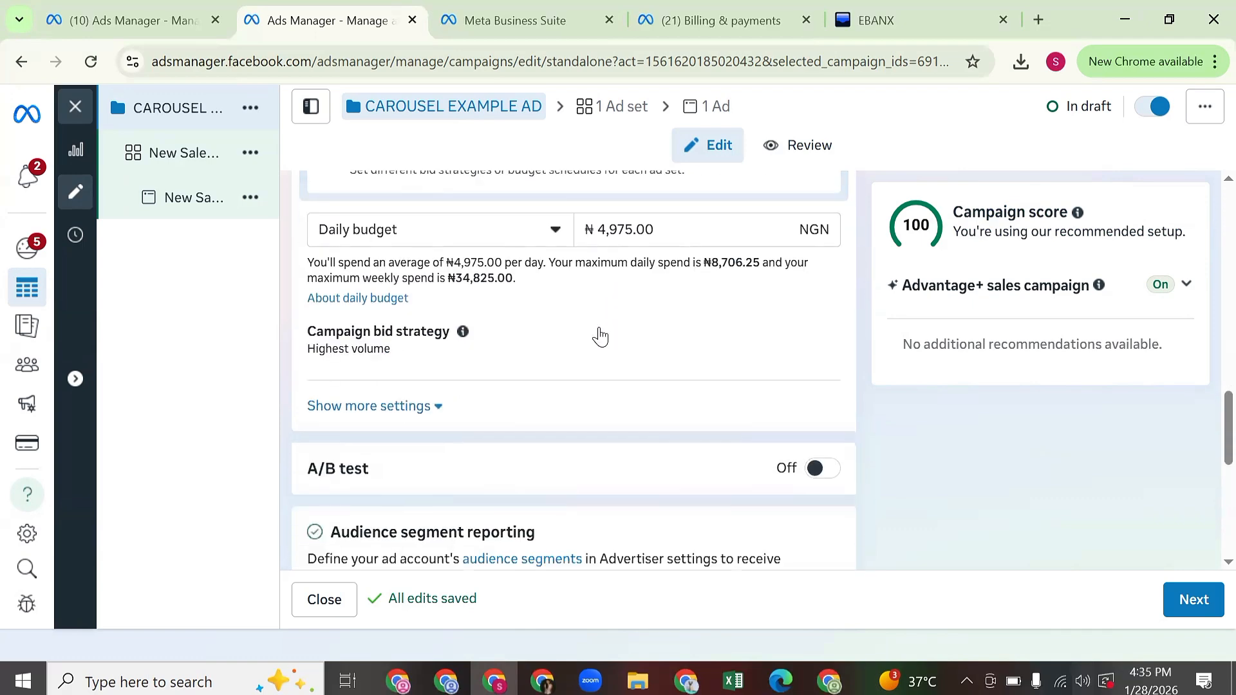
scroll(575, 296, "up", 3)
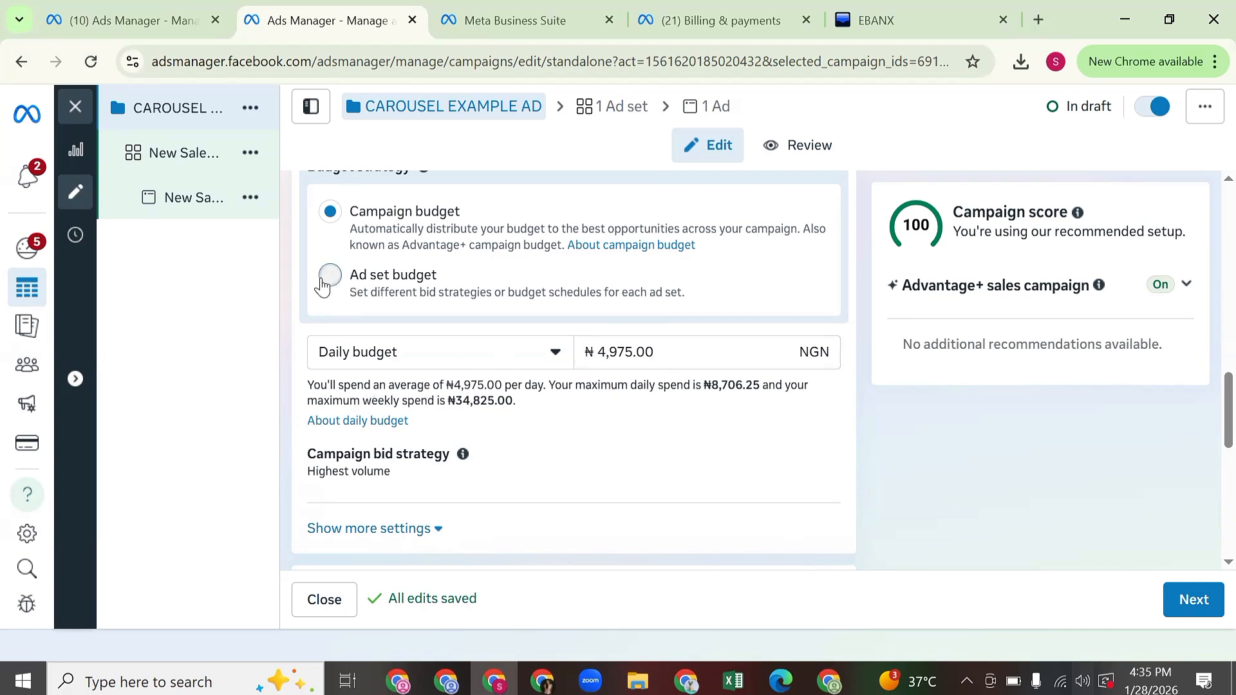
left_click(342, 282)
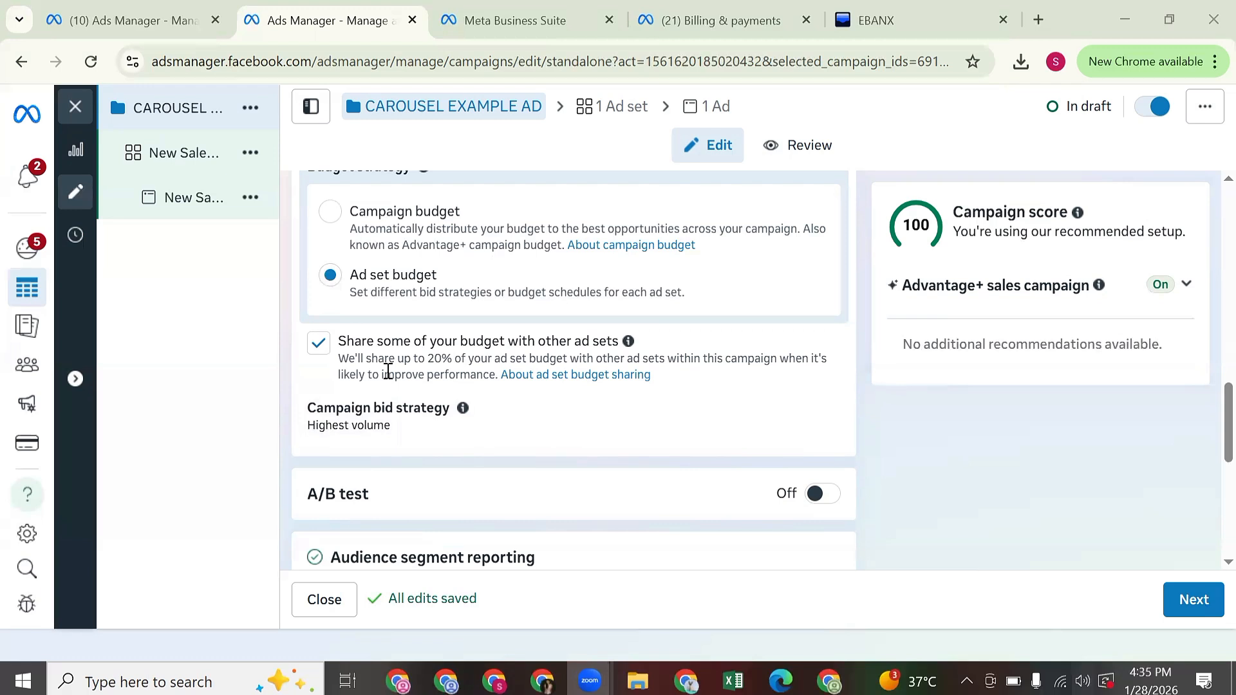
left_click(388, 371)
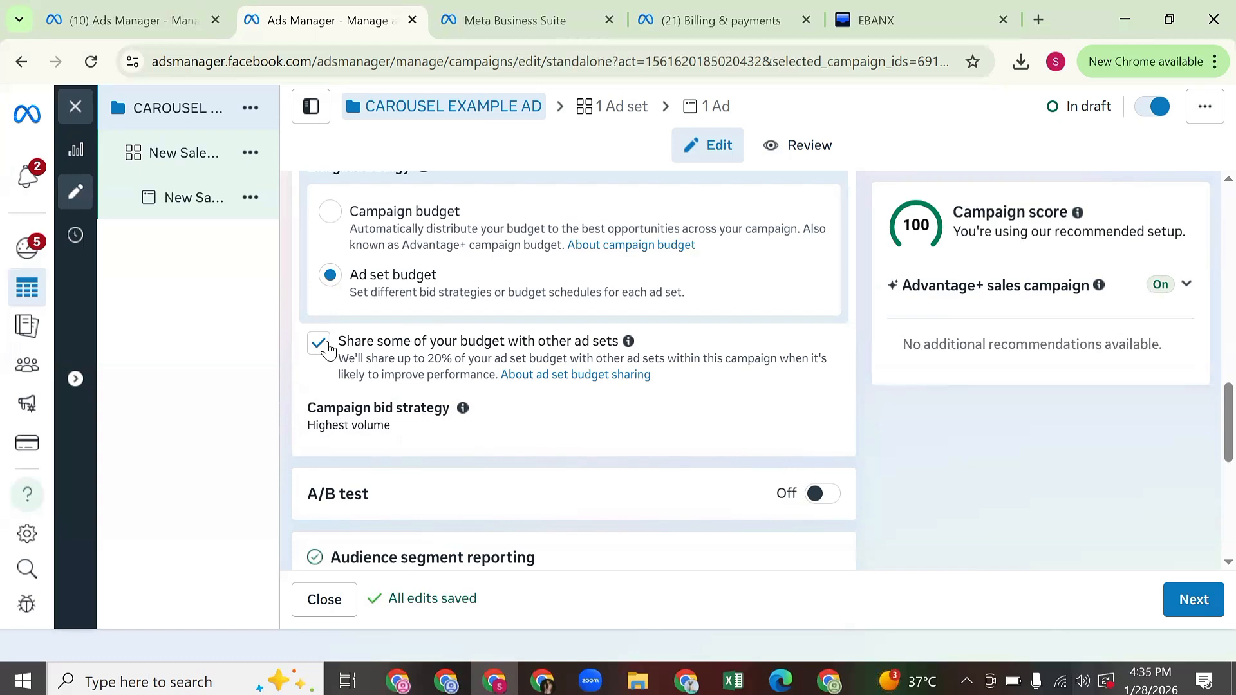
left_click(325, 348)
scroll(412, 376, "up", 3)
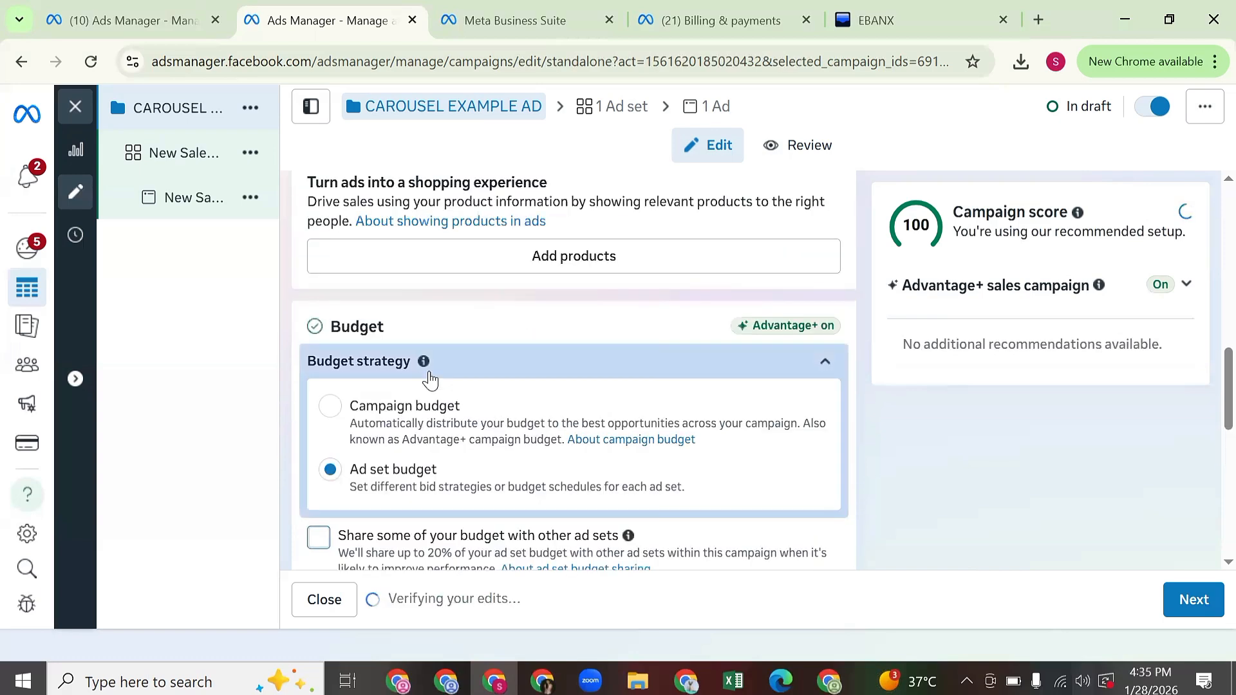
Continue to the ad set level and name the ad set CAROUSEL EXAMPLE AD
scroll(430, 380, "down", 5)
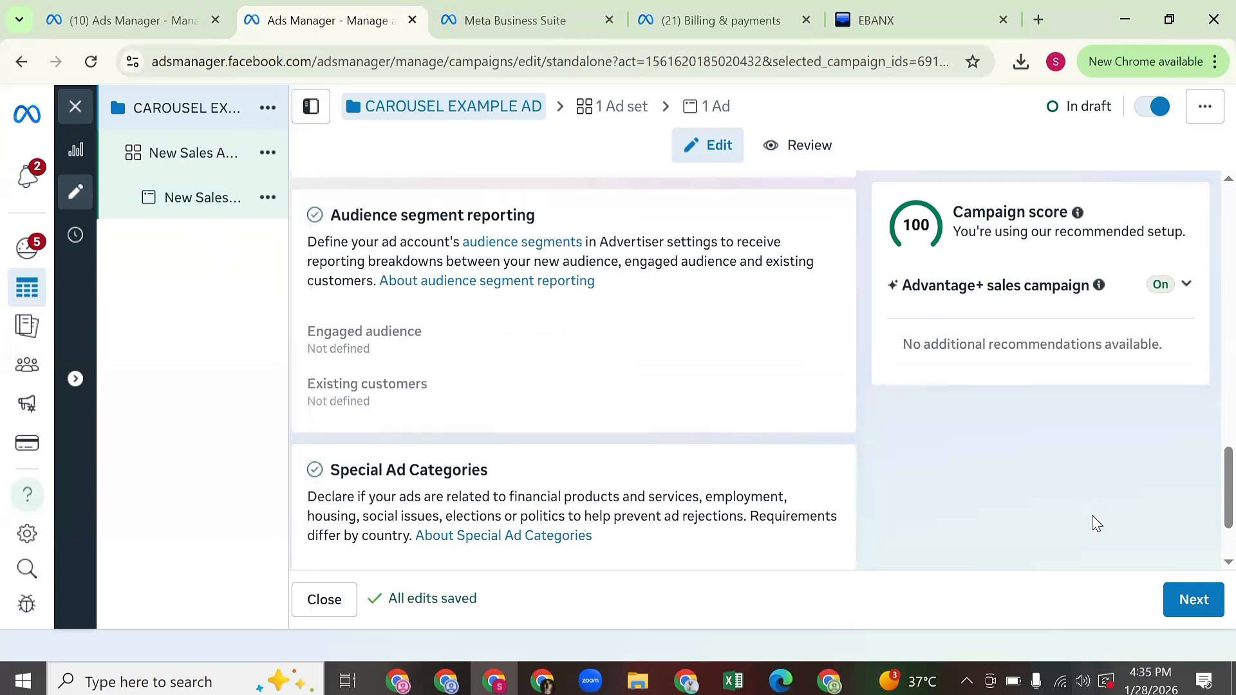
left_click(1209, 607)
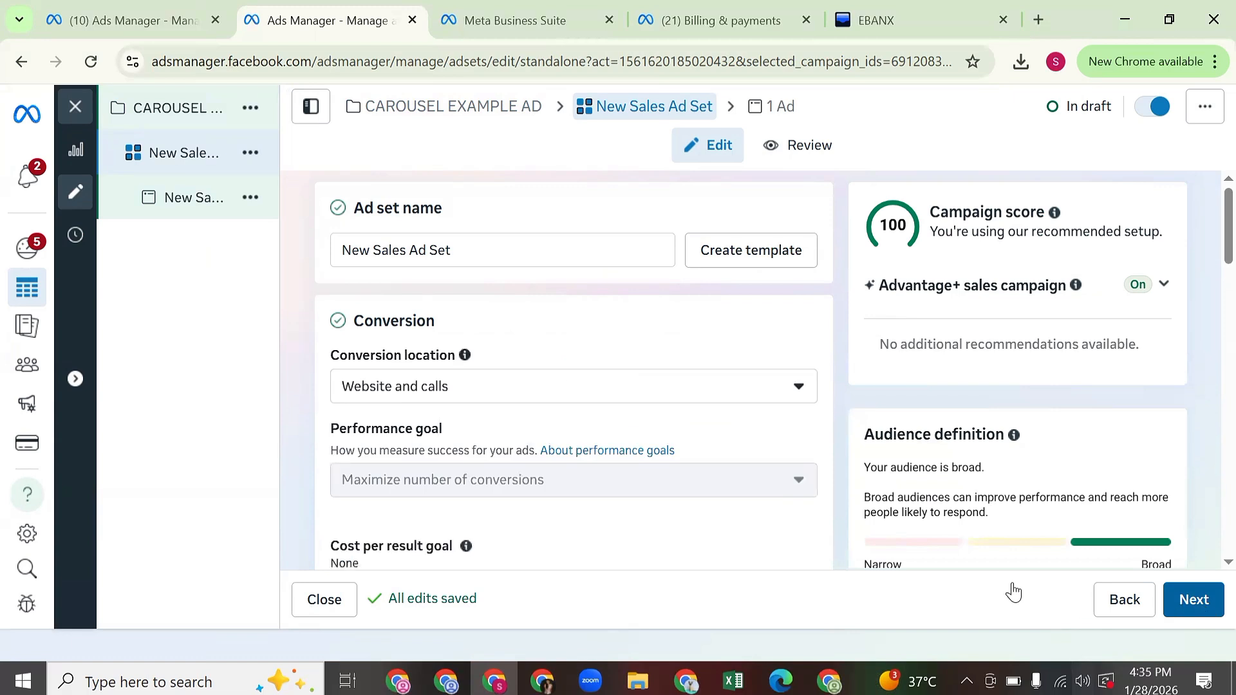
triple_click(565, 249)
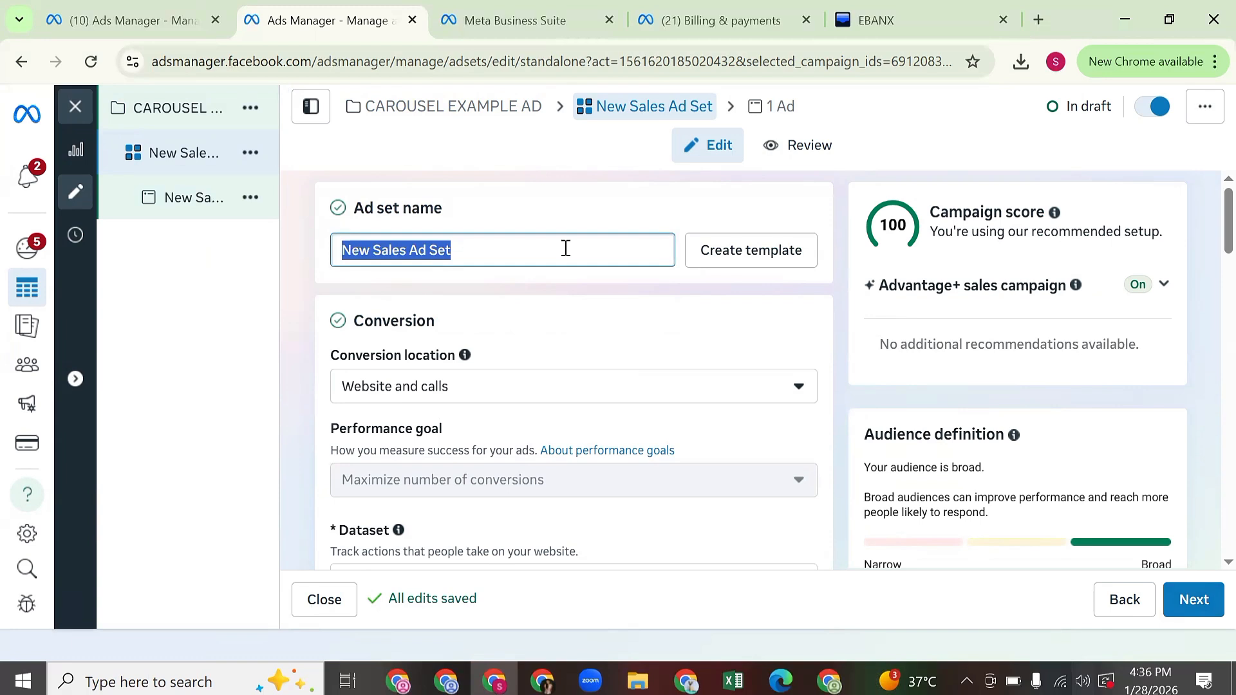
type("CAROUSE")
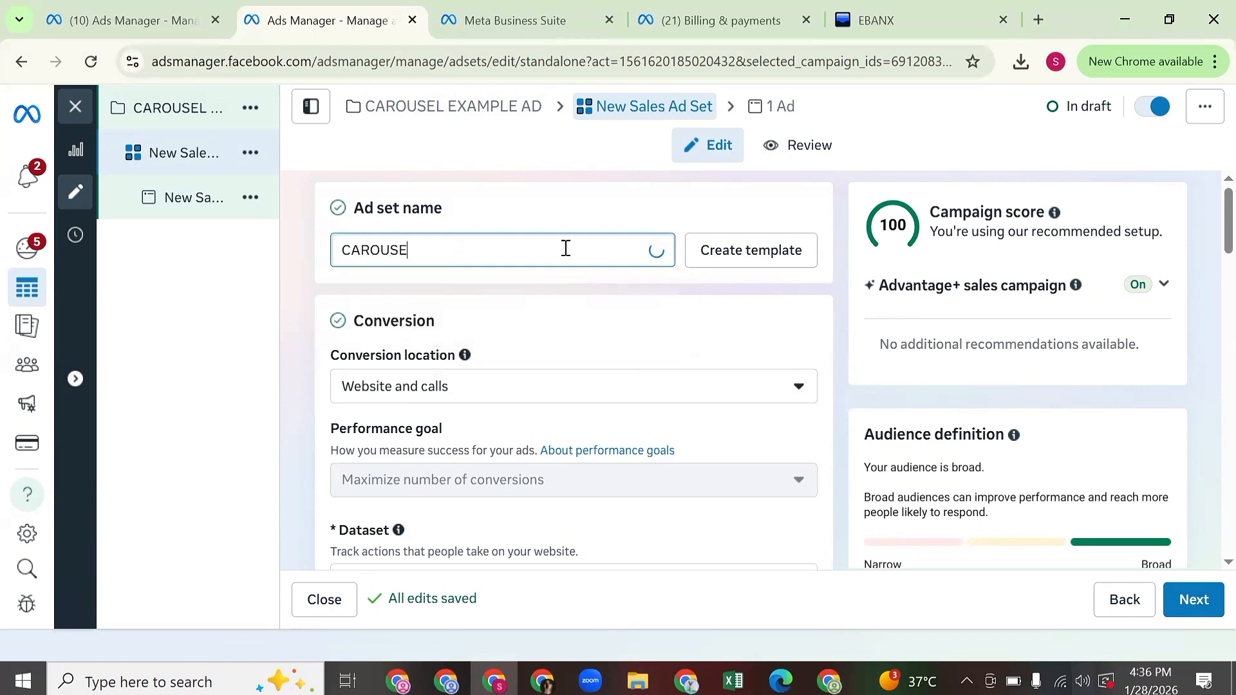
type("L EXAMPLE AD")
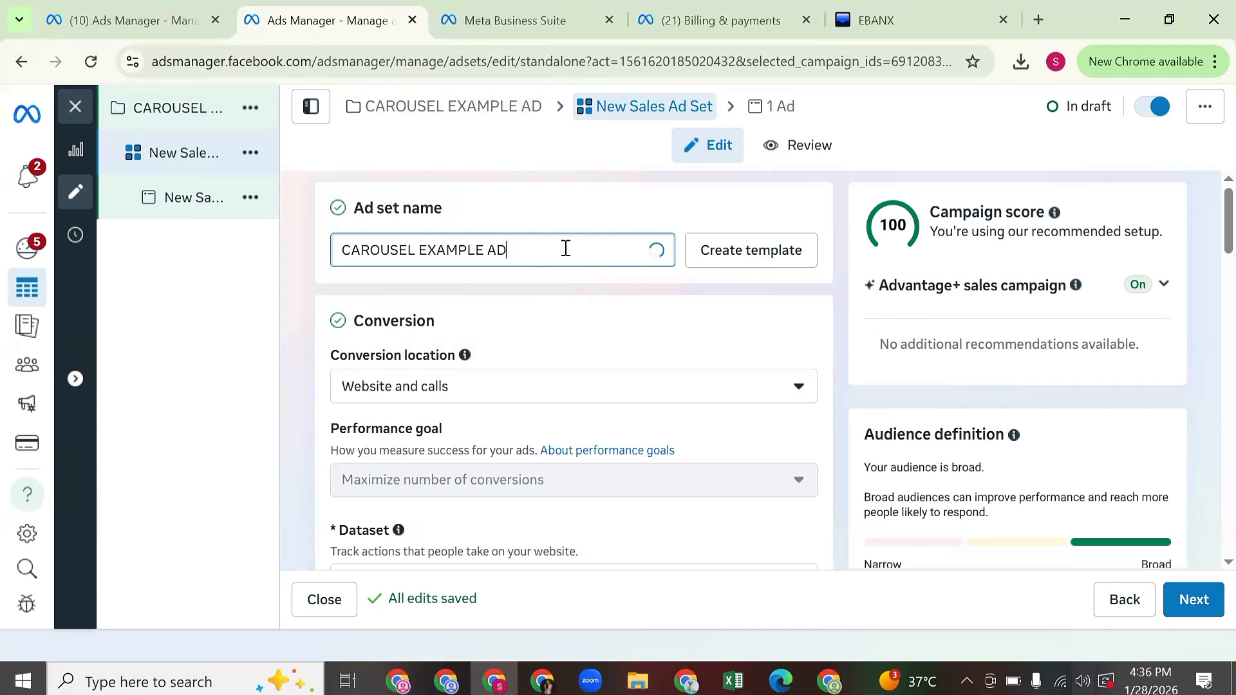
Set the ad set's conversion location to the single destination Website
scroll(566, 309, "down", 5)
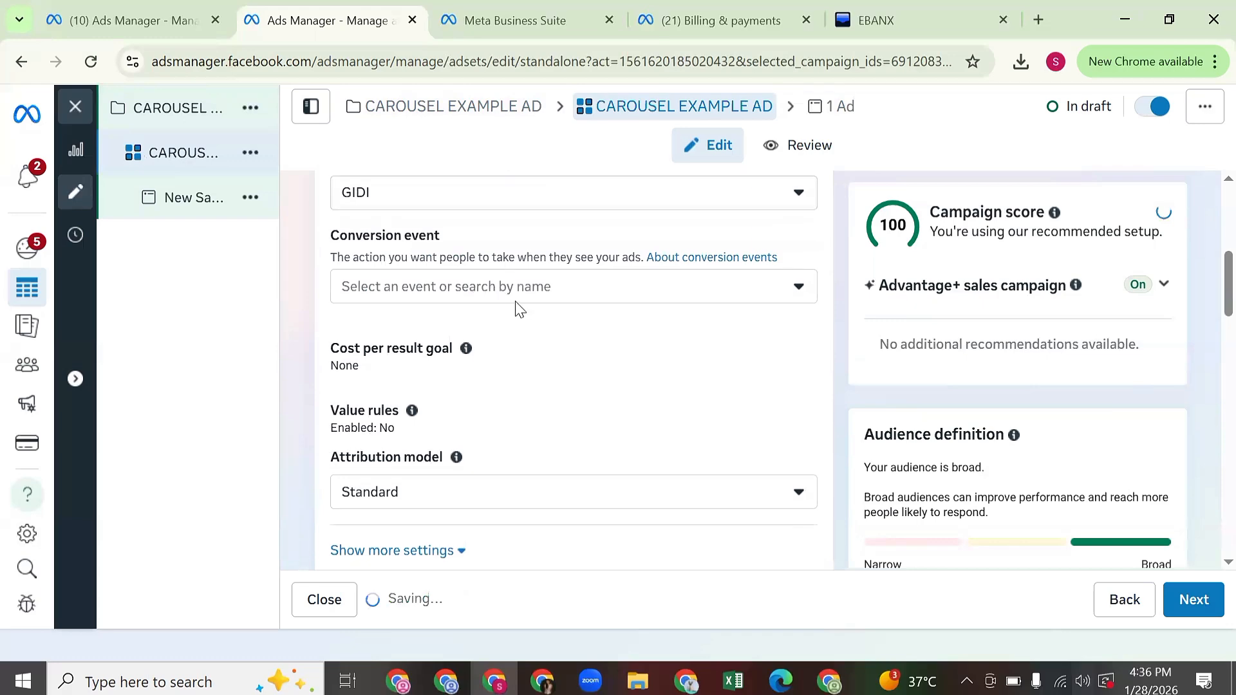
scroll(519, 310, "up", 4)
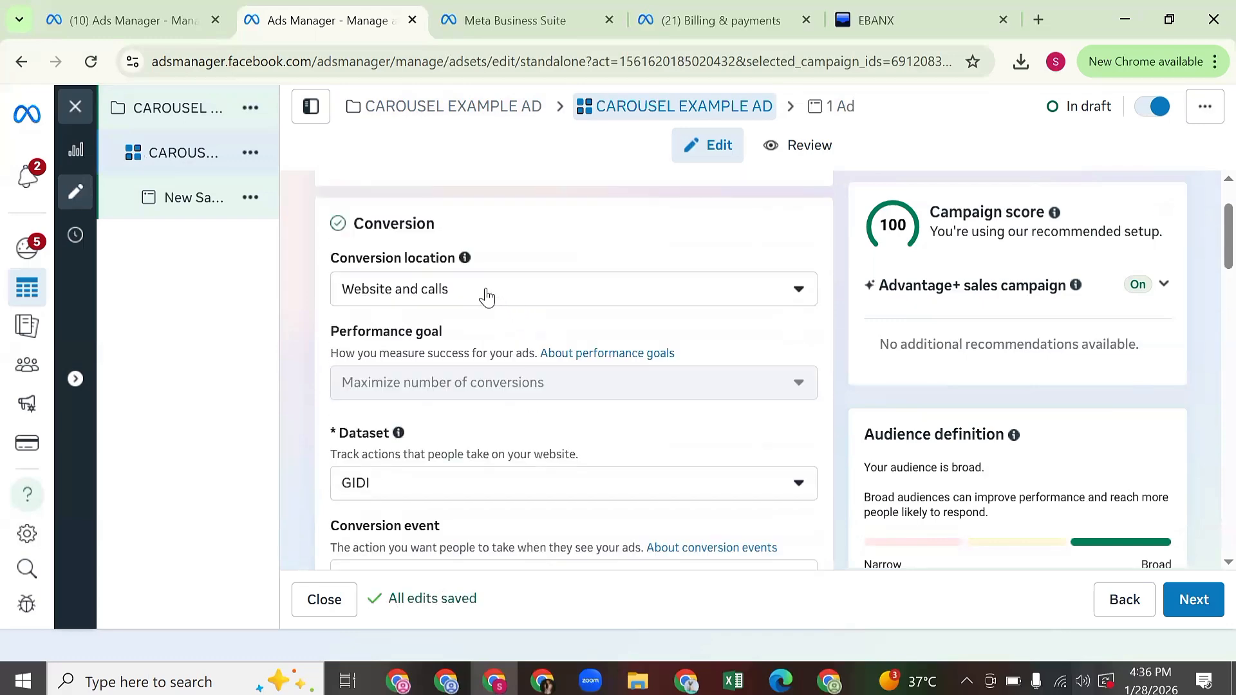
scroll(484, 342, "up", 2)
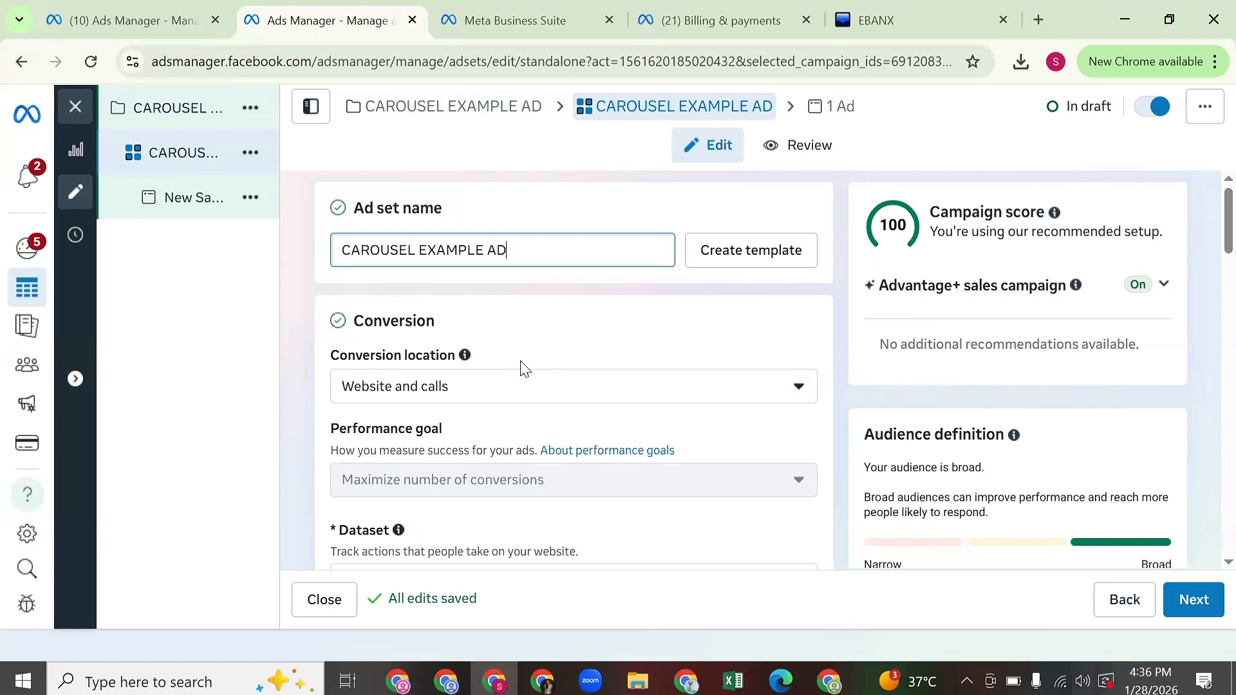
left_click(534, 392)
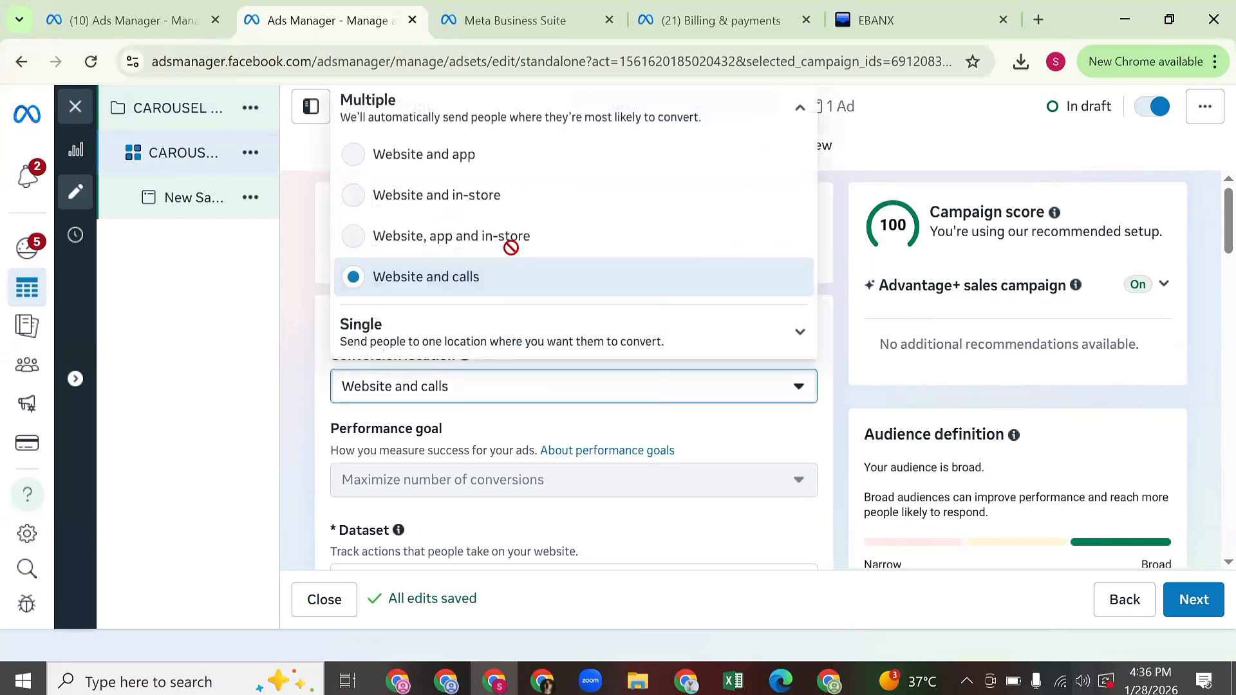
left_click(452, 332)
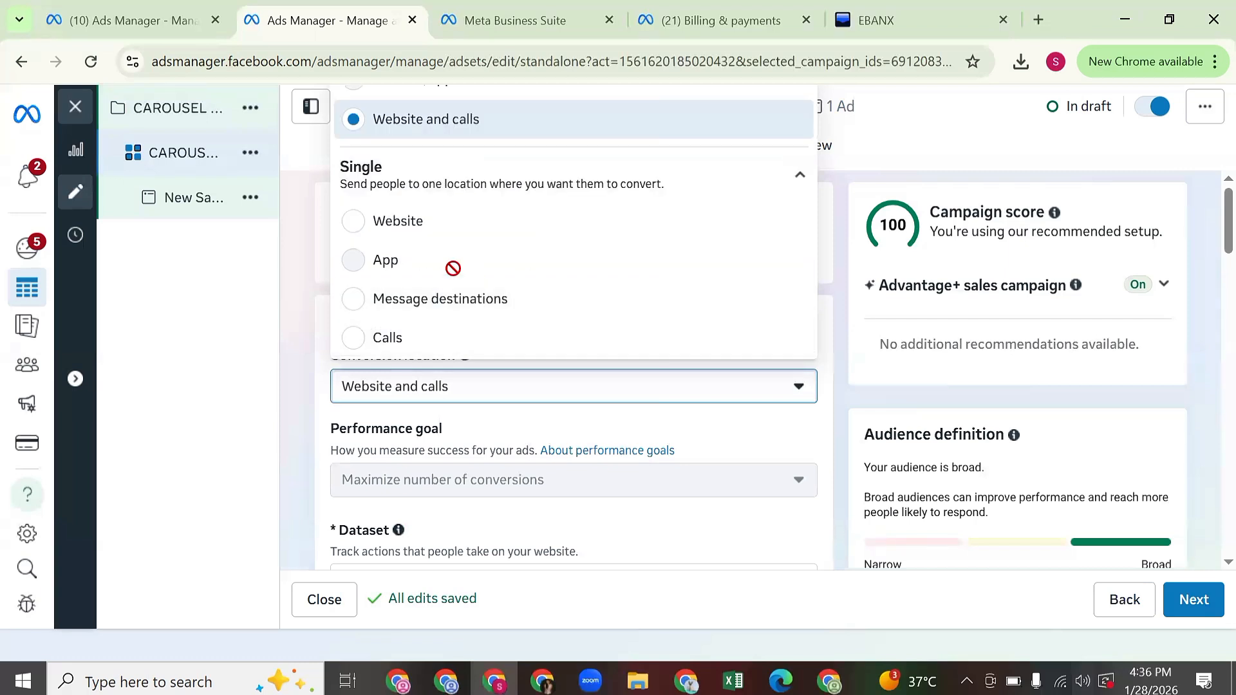
left_click(462, 237)
Select Maximize number of conversions as the performance goal and GIDI as the dataset
scroll(472, 238, "down", 5)
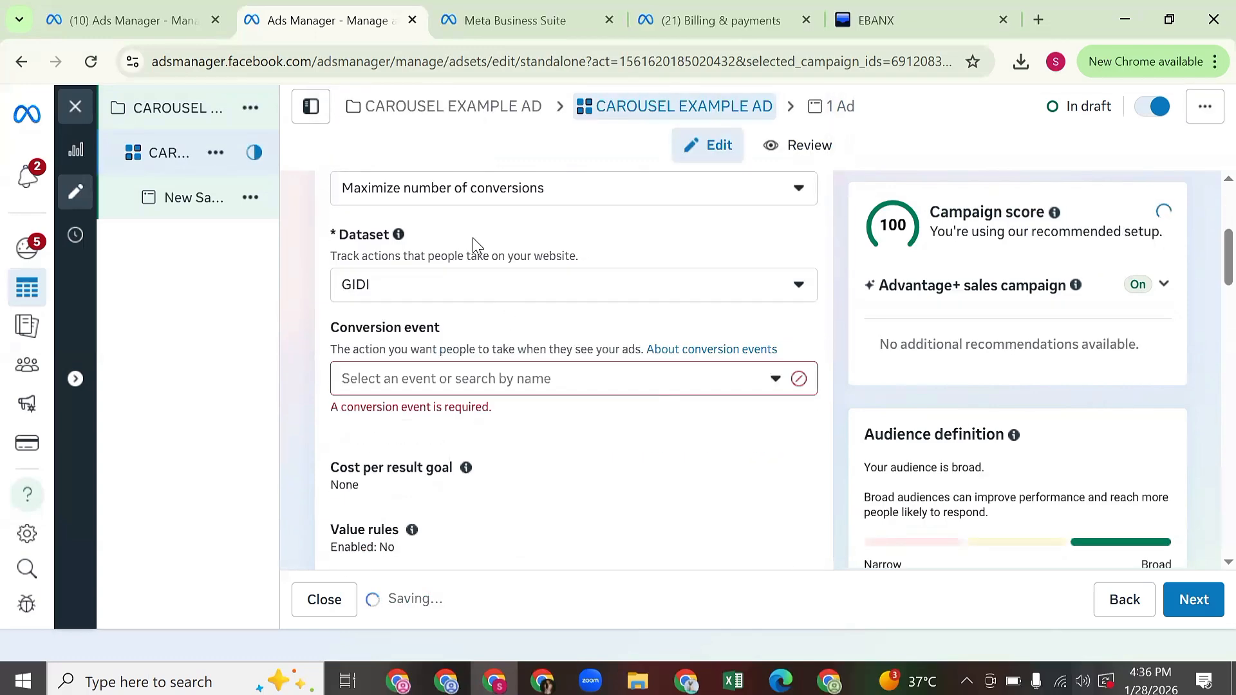
scroll(473, 238, "up", 1)
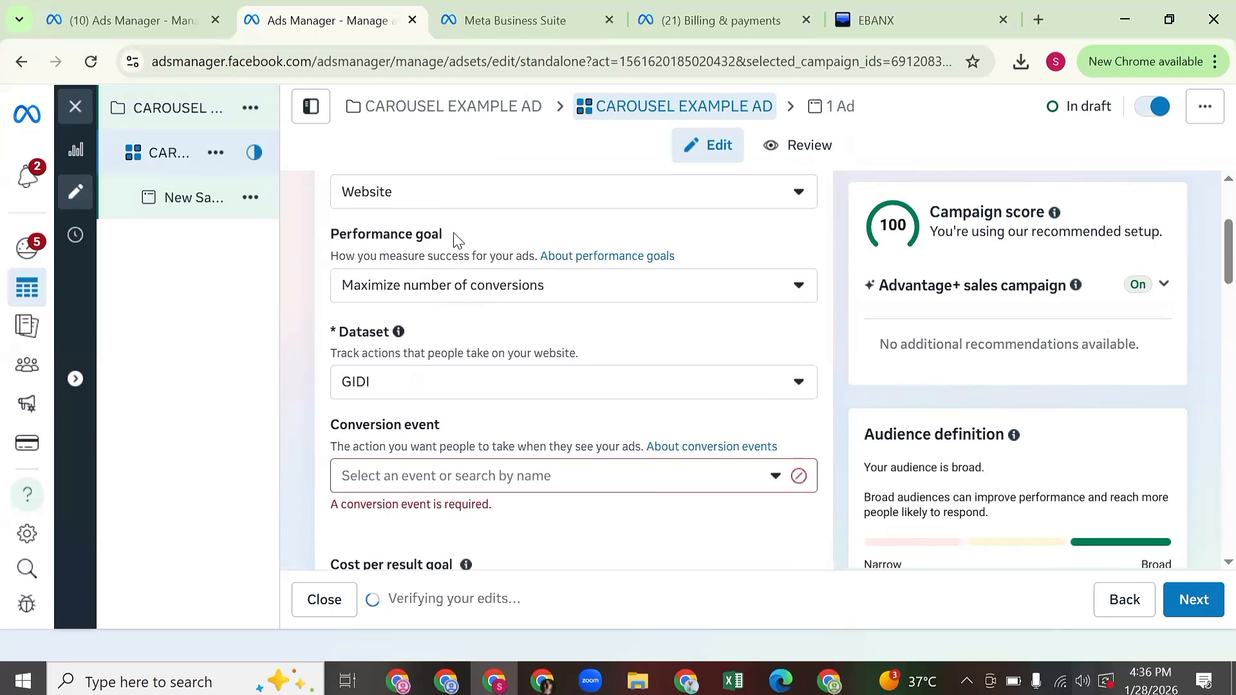
left_click(480, 297)
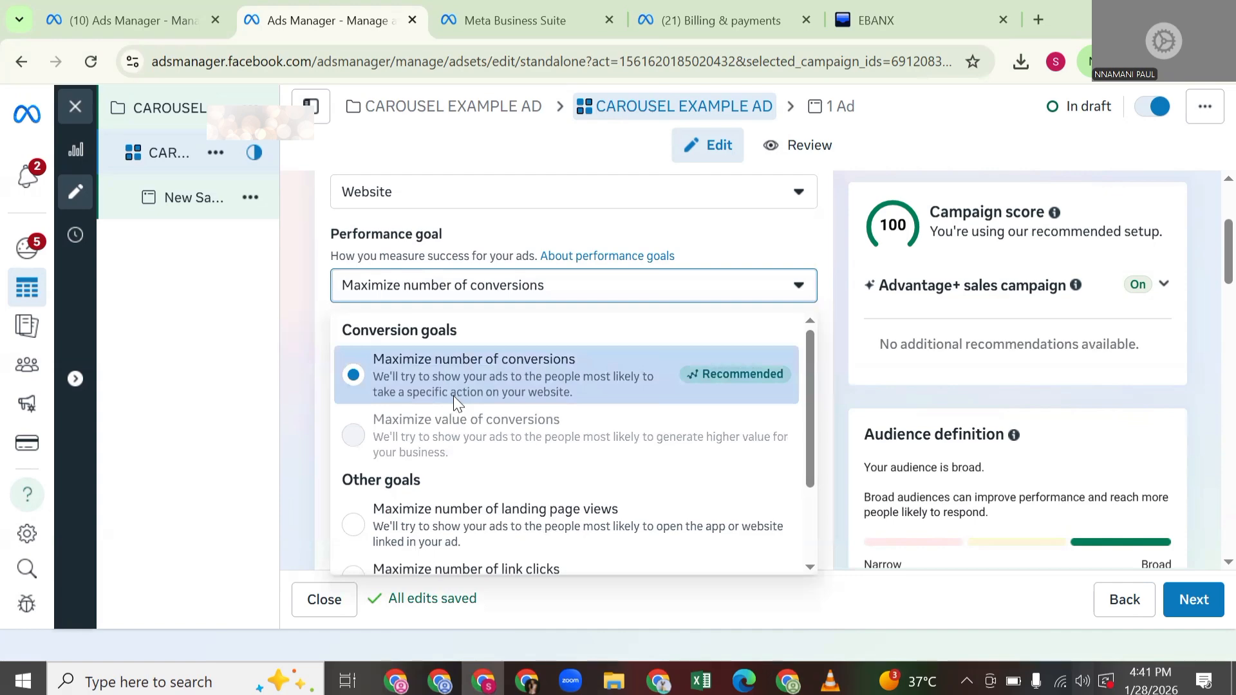
left_click(453, 396)
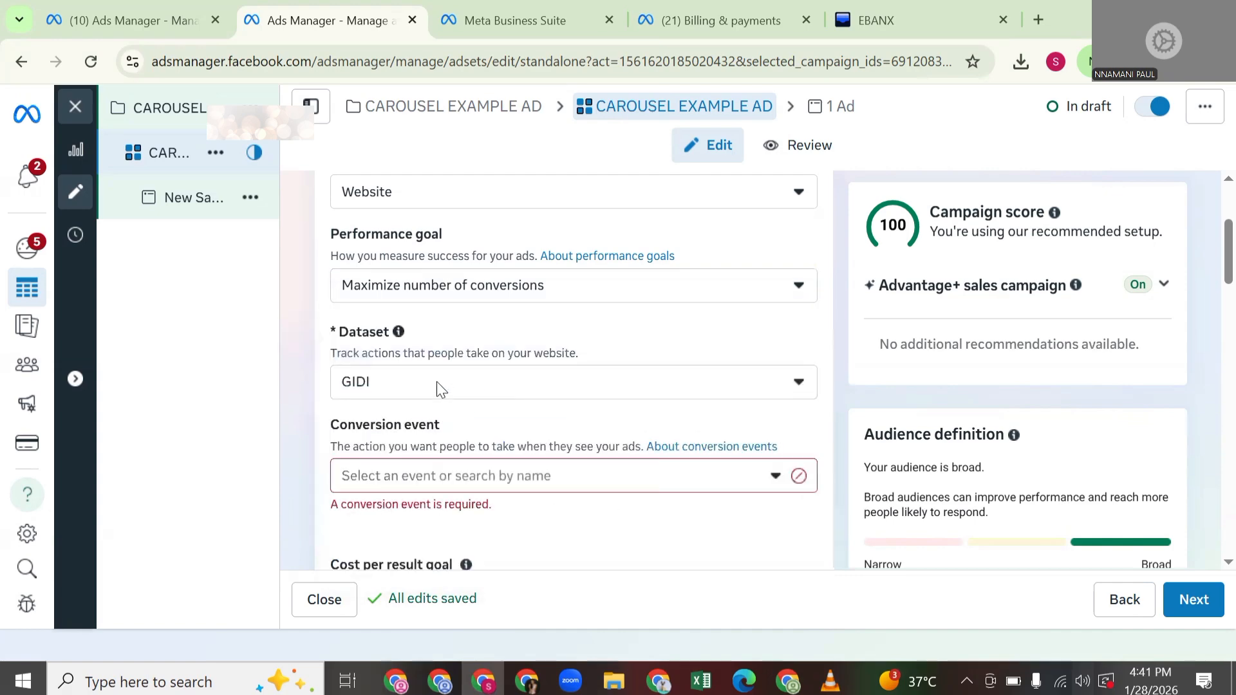
left_click(437, 383)
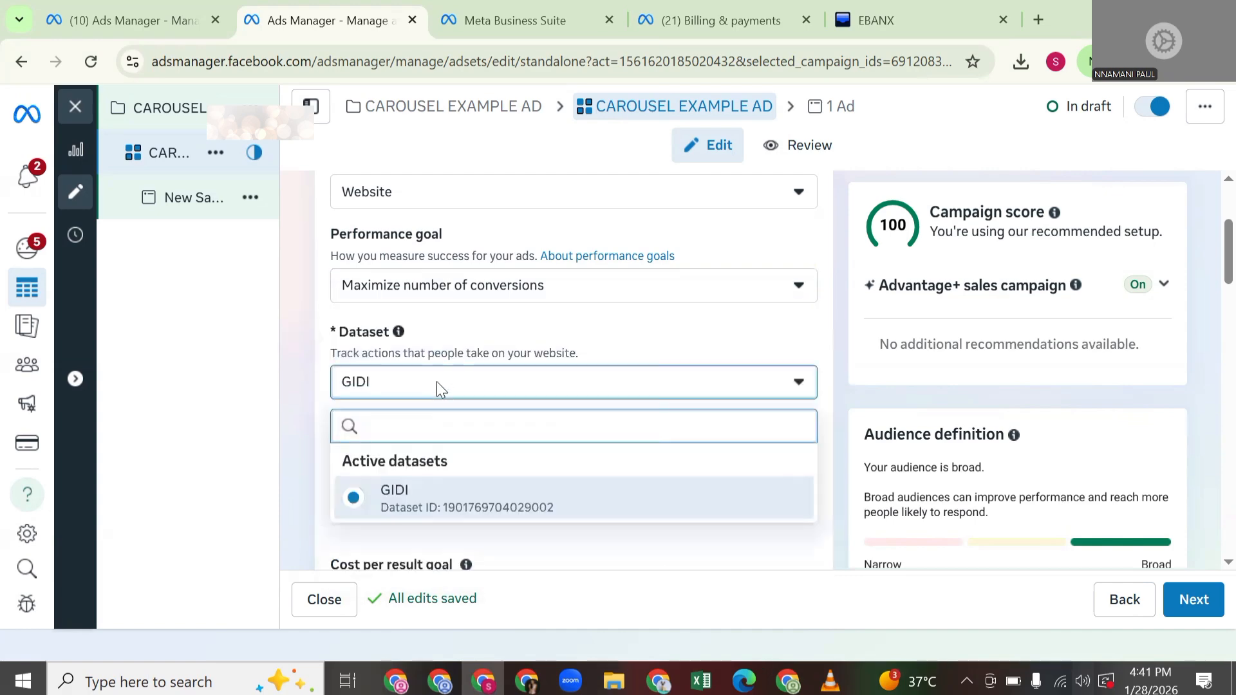
left_click(435, 490)
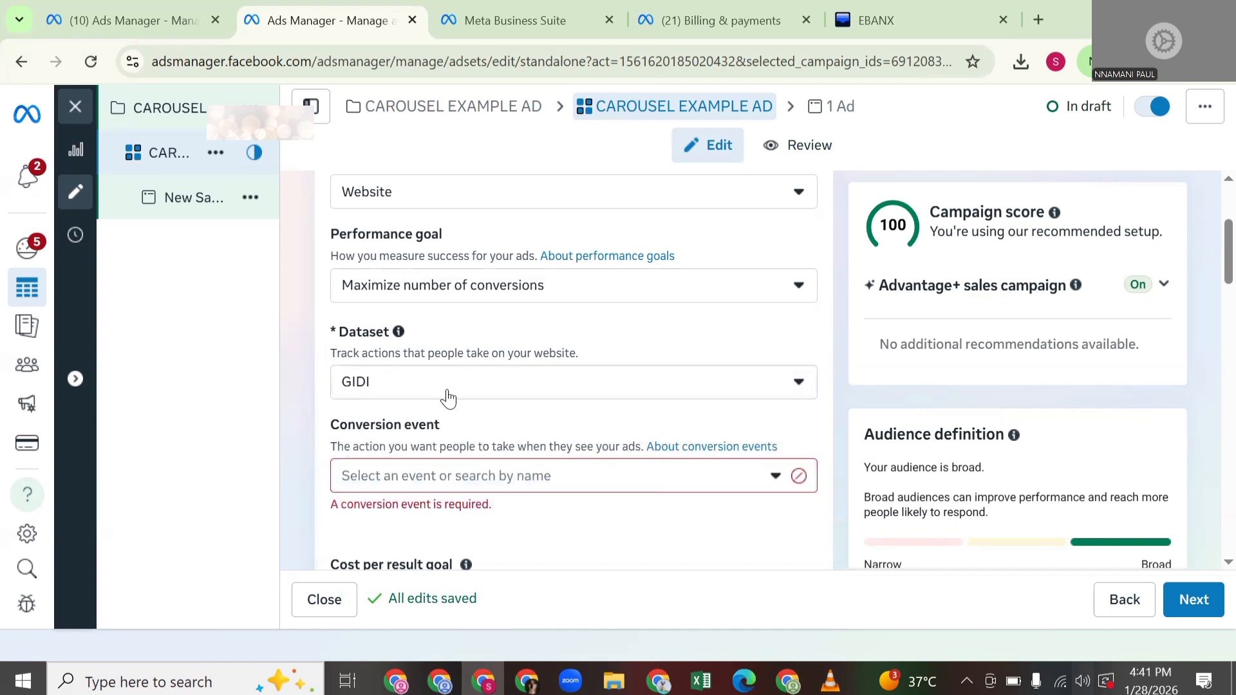
Choose the SALES custom conversion as the conversion event
left_click(469, 476)
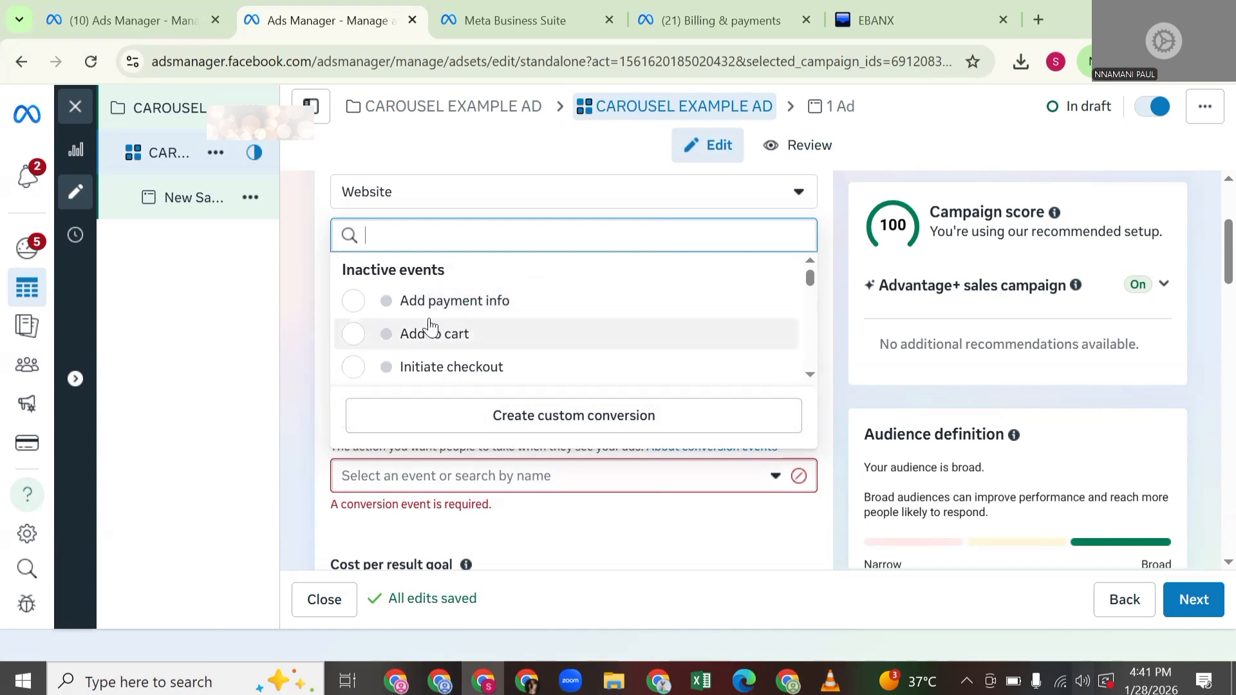
scroll(444, 334, "down", 3)
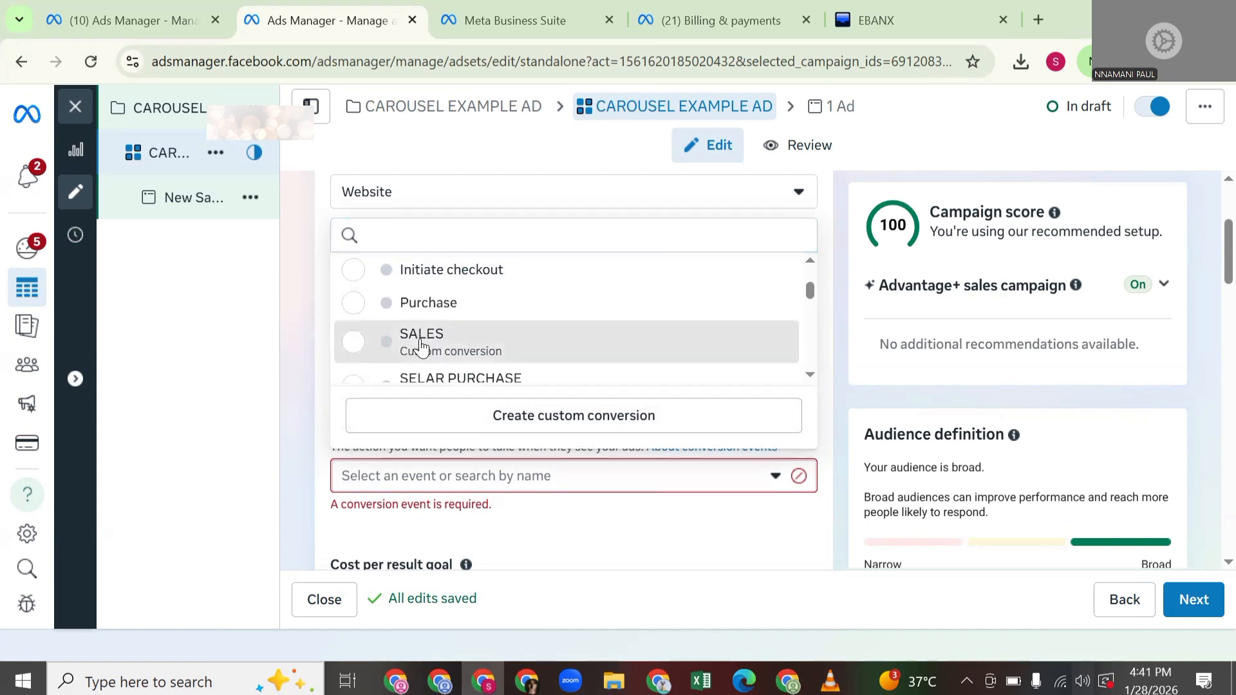
left_click(428, 341)
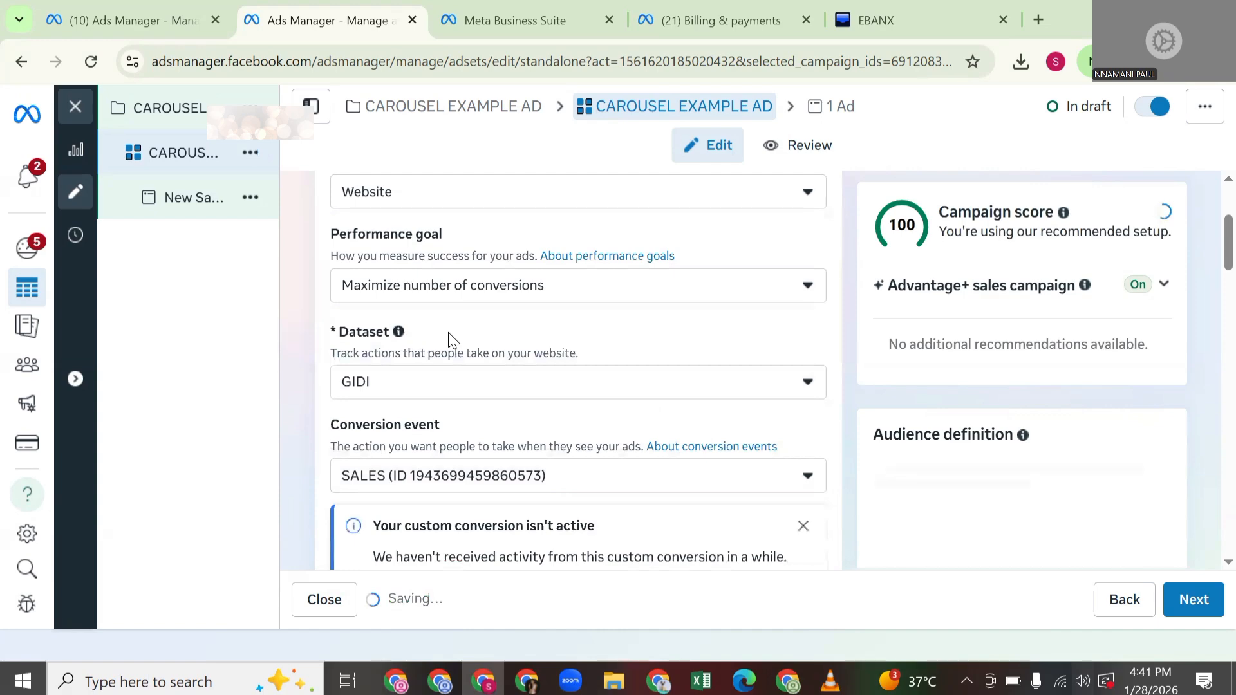
Set the ad set's daily budget to ₦2,000
scroll(486, 357, "down", 5)
scroll(483, 354, "down", 3)
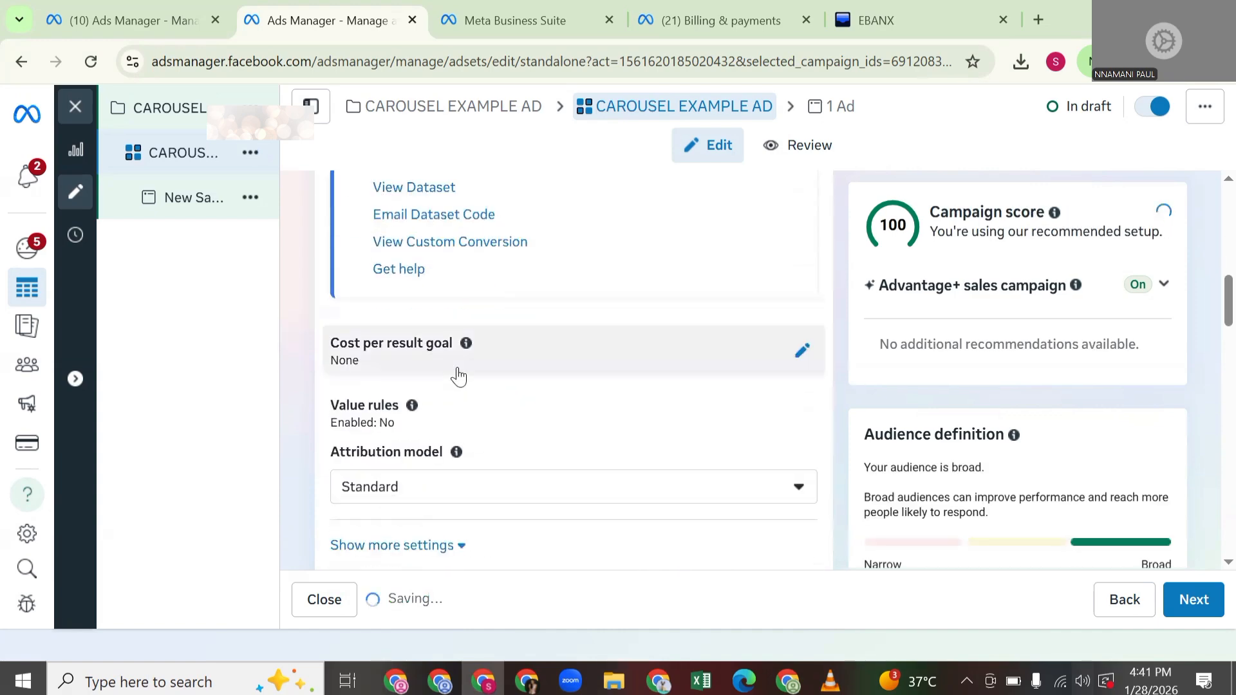
scroll(527, 367, "down", 4)
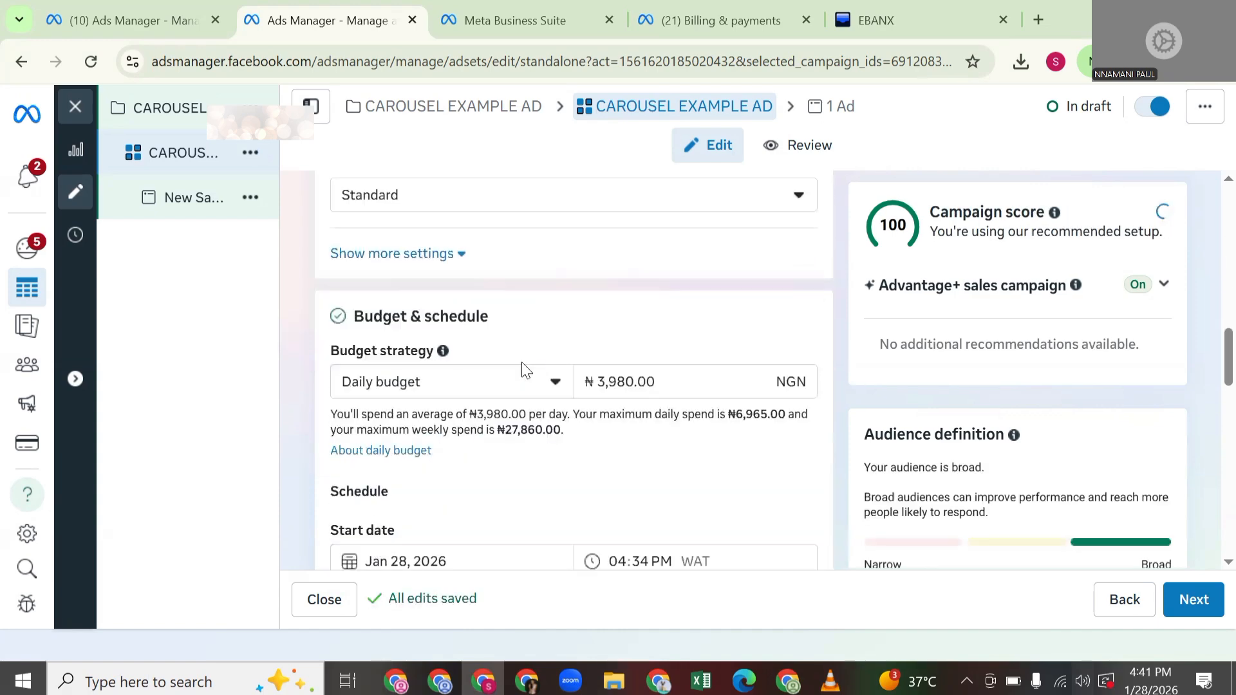
left_click(607, 382)
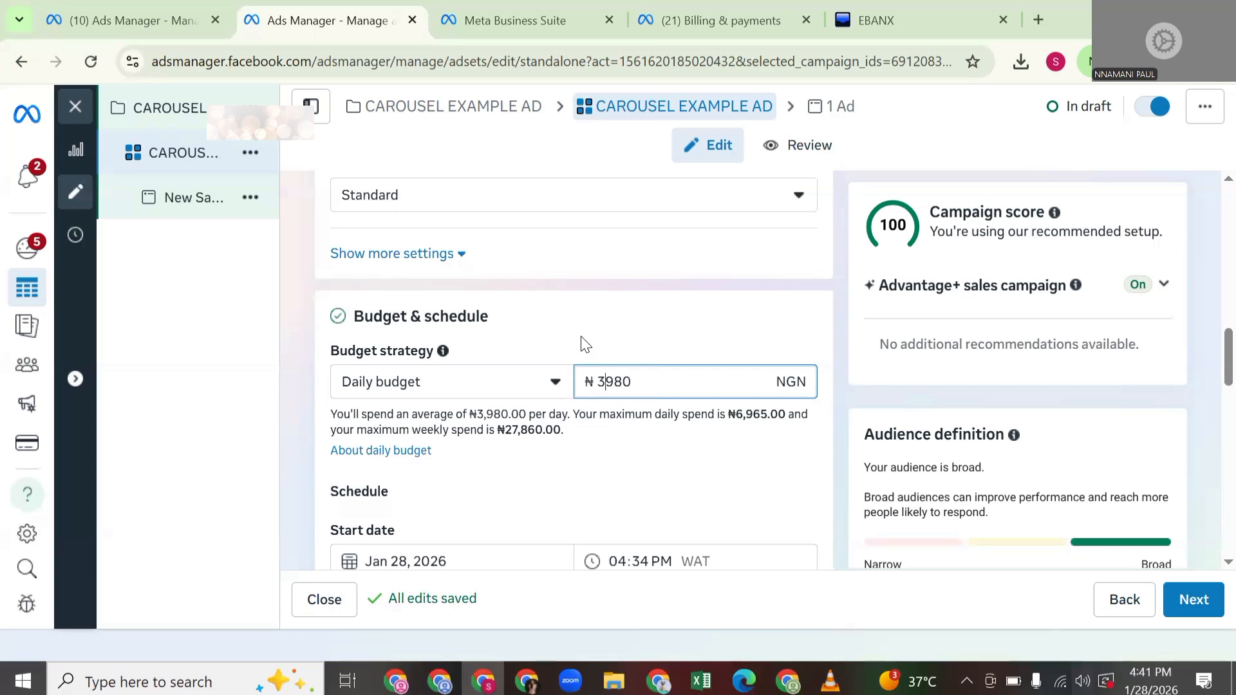
scroll(585, 346, "up", 6)
scroll(583, 346, "up", 1)
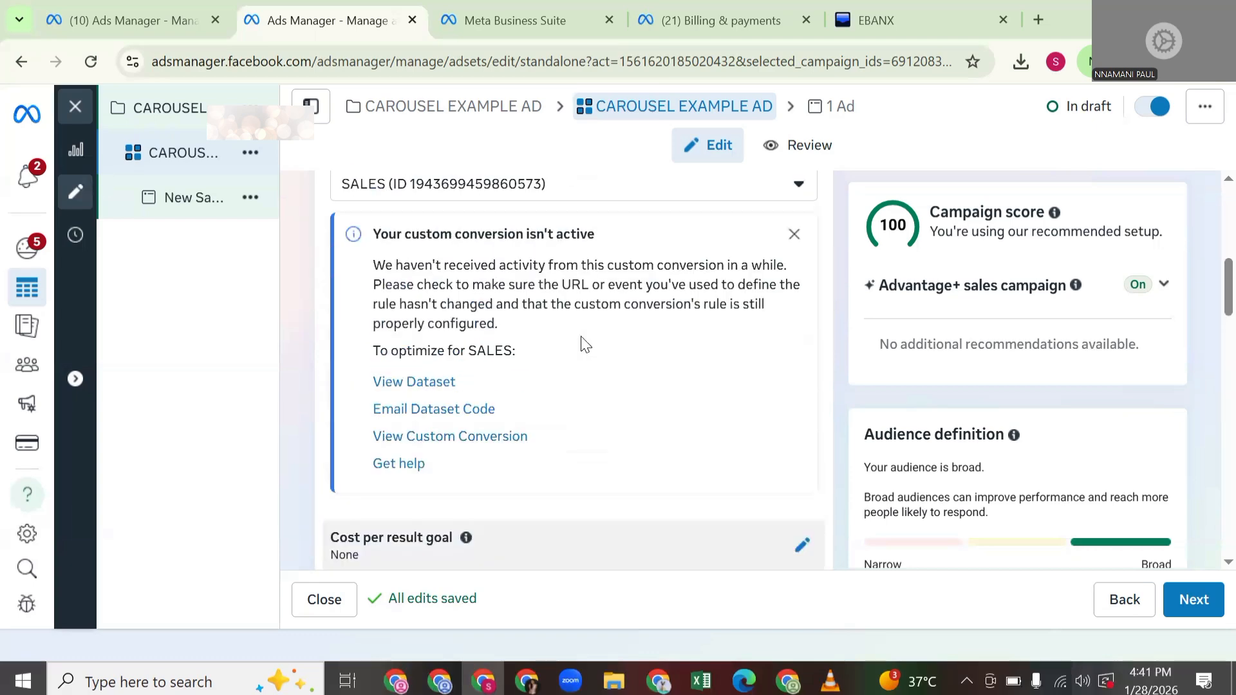
scroll(617, 351, "down", 2)
scroll(615, 389, "down", 5)
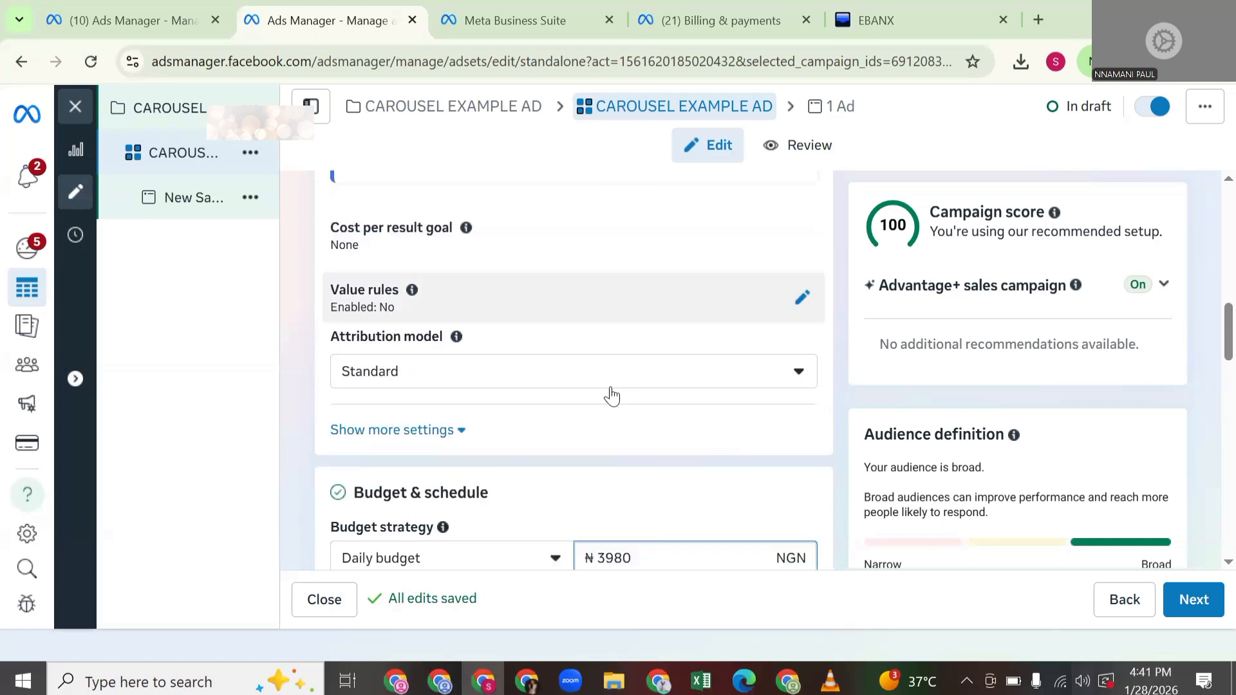
double_click(629, 382)
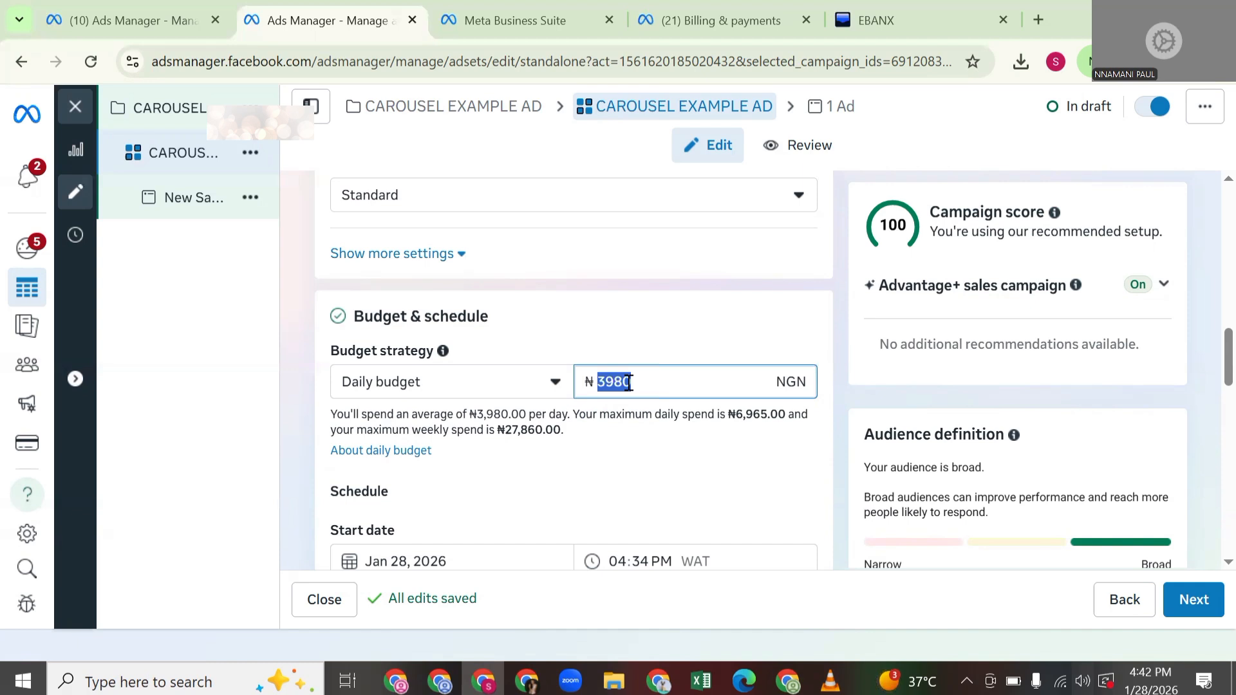
type("1400")
key("BackSpace")
key("BackSpace")
key("BackSpace")
key("BackSpace")
type("20000")
key("BackSpace")
Schedule the ad set to start on Jan 29, 2026 at 01:00 AM
scroll(634, 358, "down", 1)
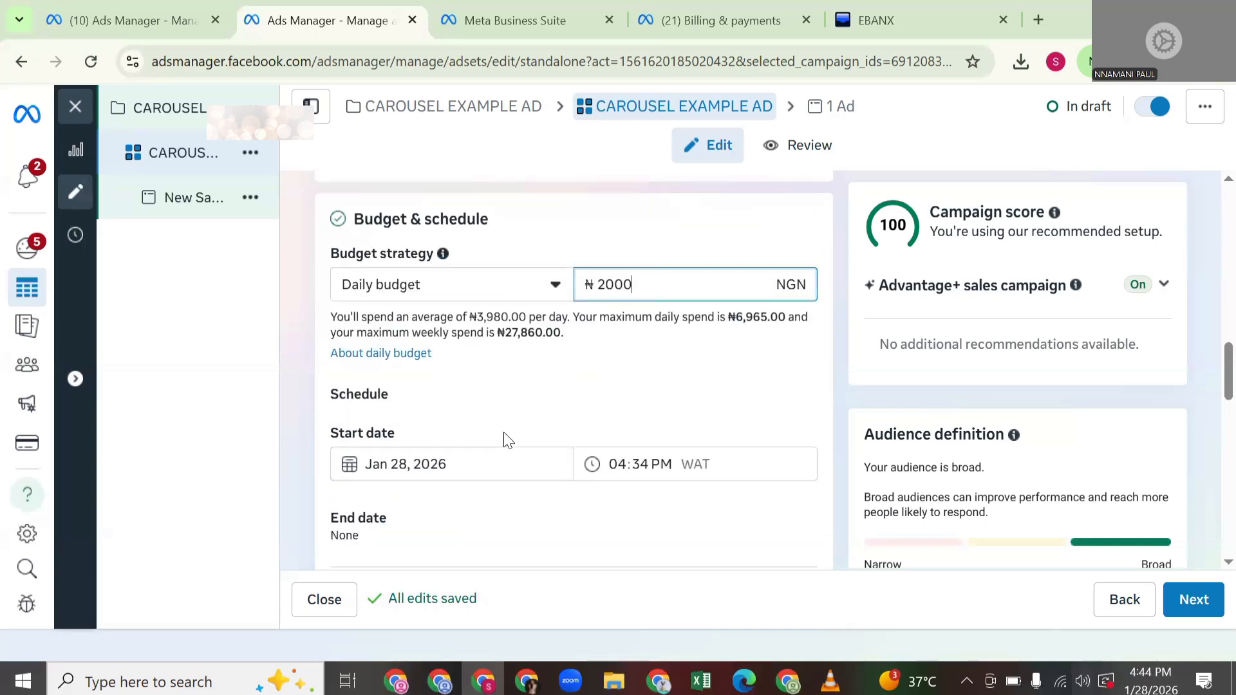
left_click(492, 459)
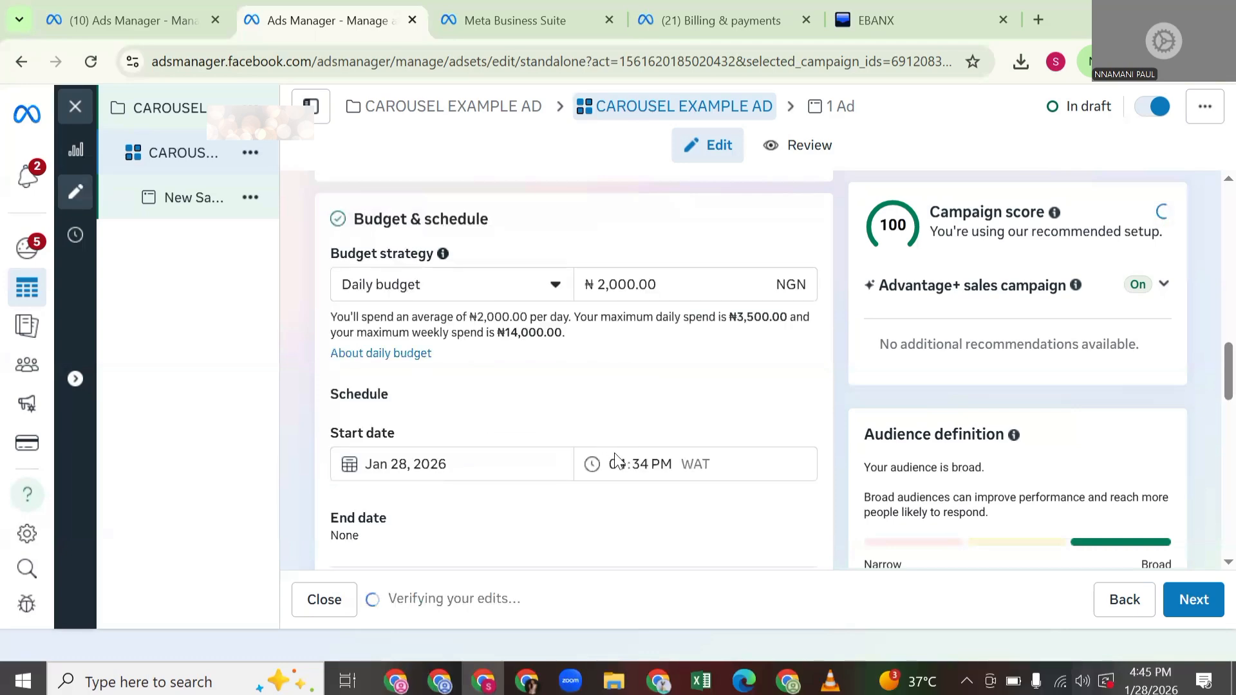
left_click(491, 454)
left_click(500, 416)
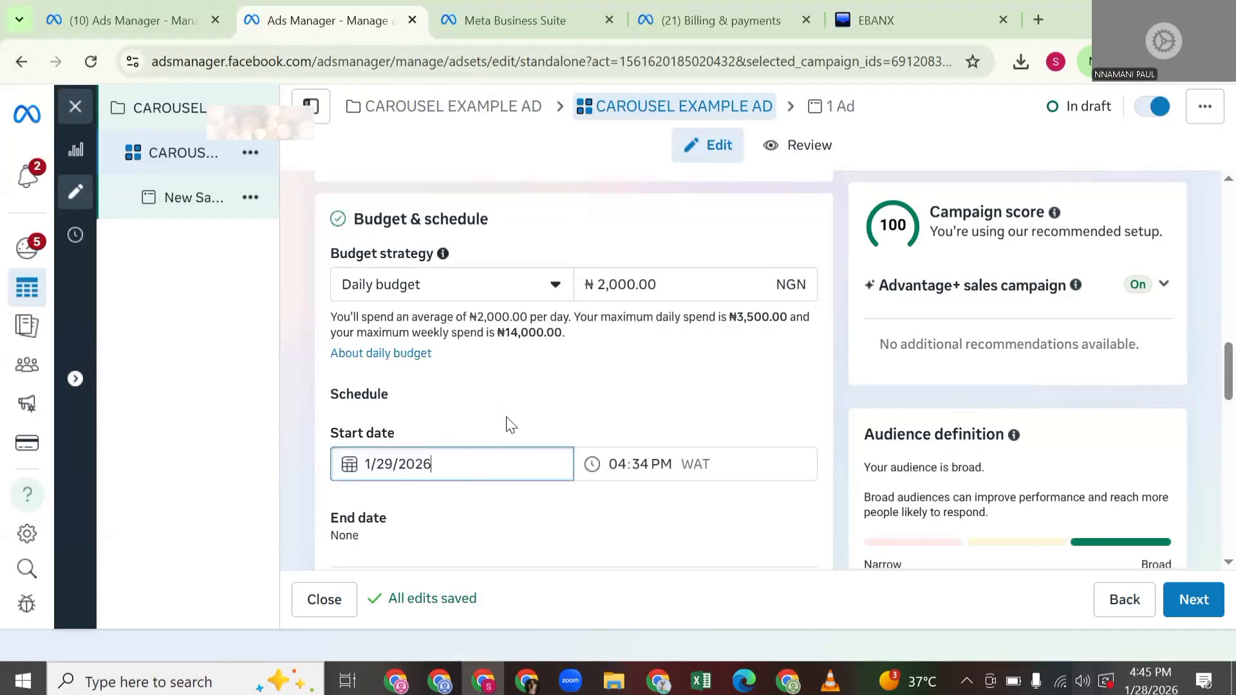
left_click(625, 461)
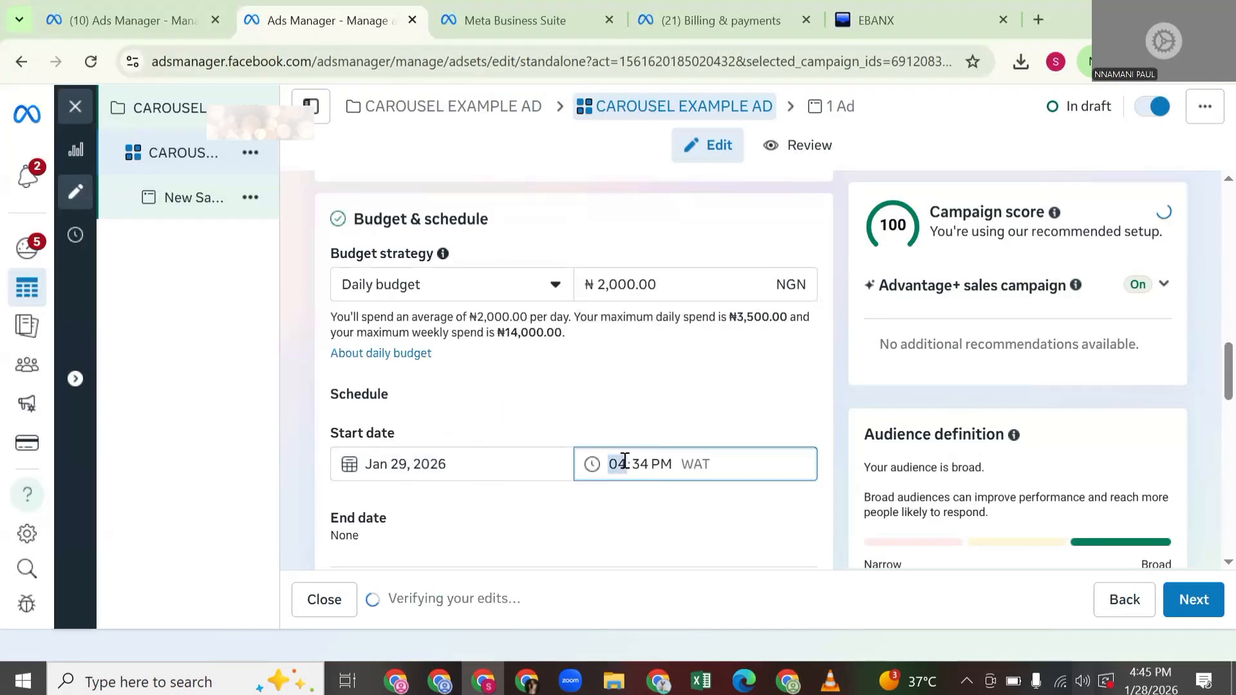
type("1")
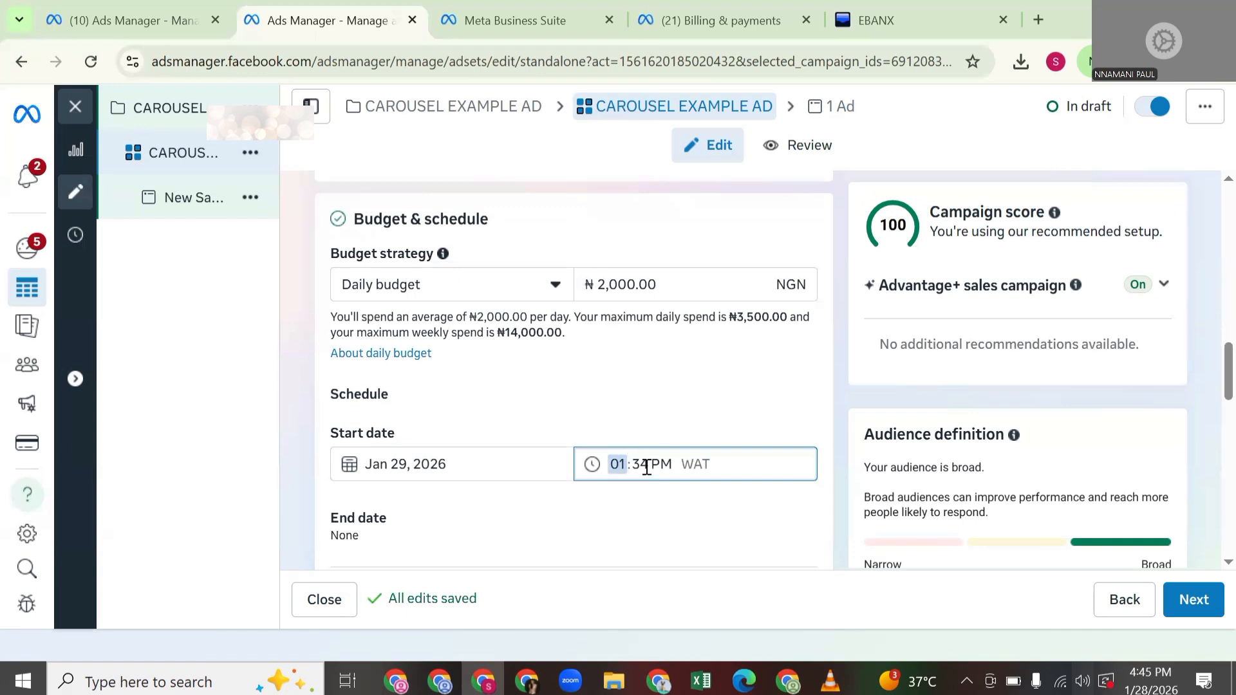
left_click(645, 466)
type("00")
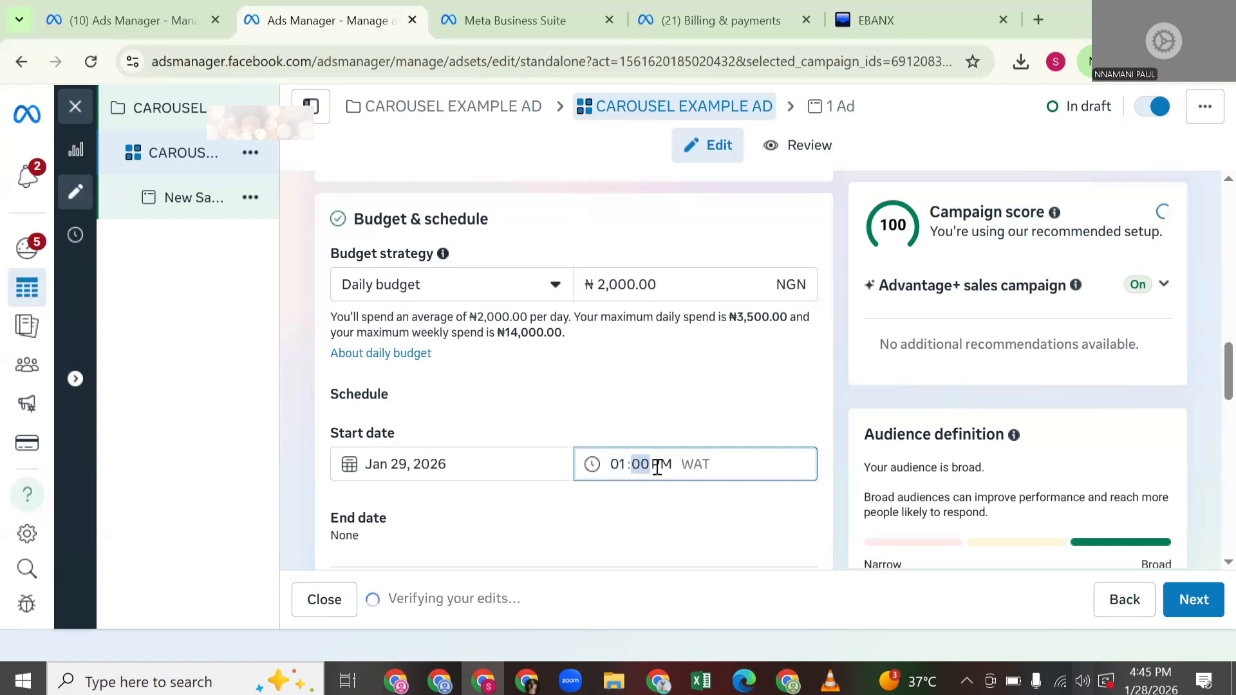
type("a")
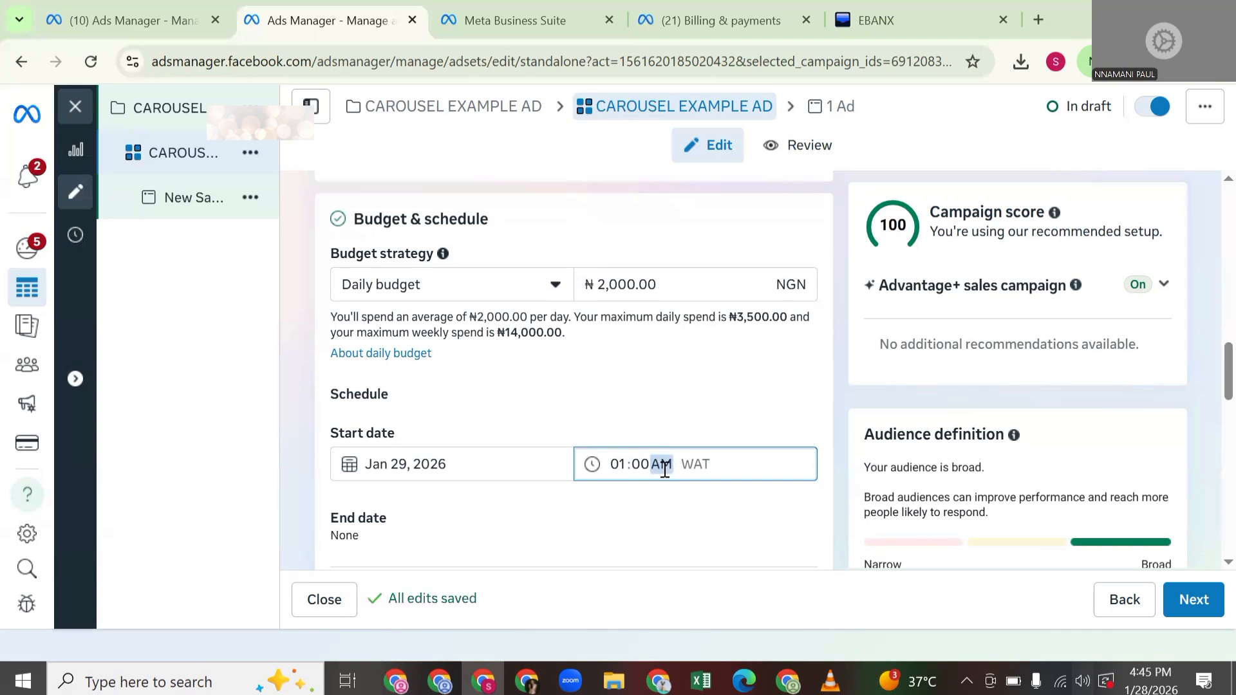
Open the audience's Locations control for editing
scroll(666, 461, "down", 2)
scroll(651, 392, "up", 2)
scroll(638, 405, "down", 2)
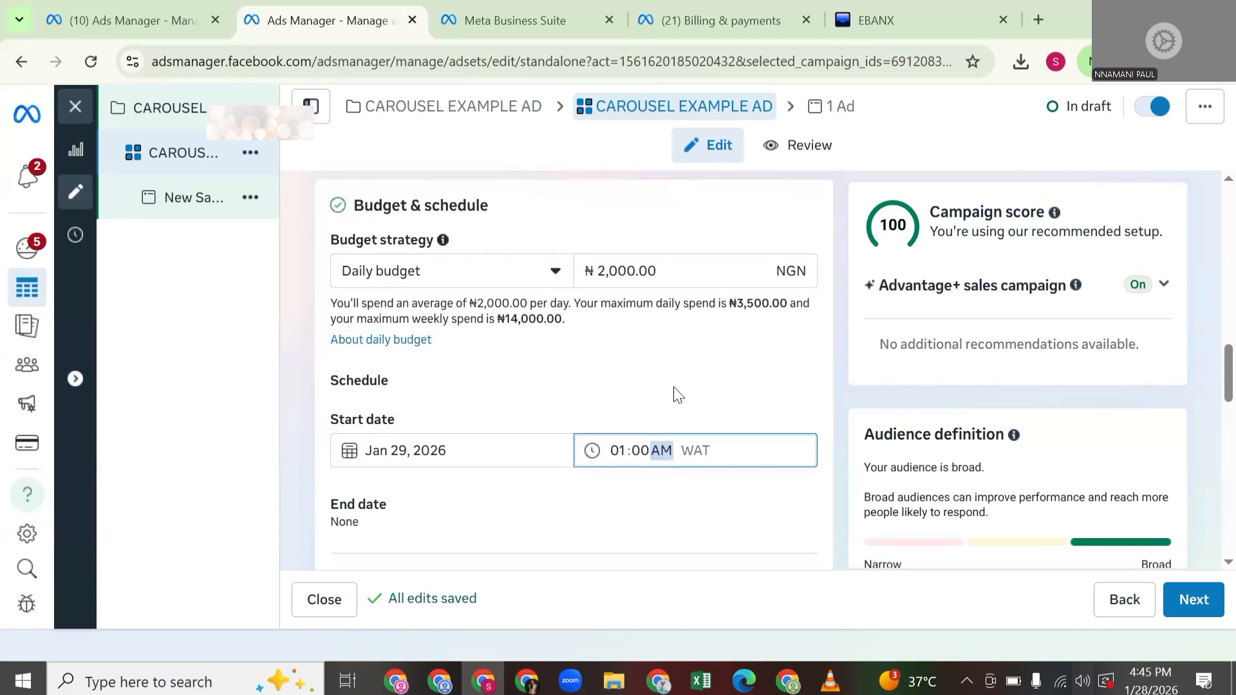
scroll(480, 328, "down", 6)
scroll(485, 334, "up", 4)
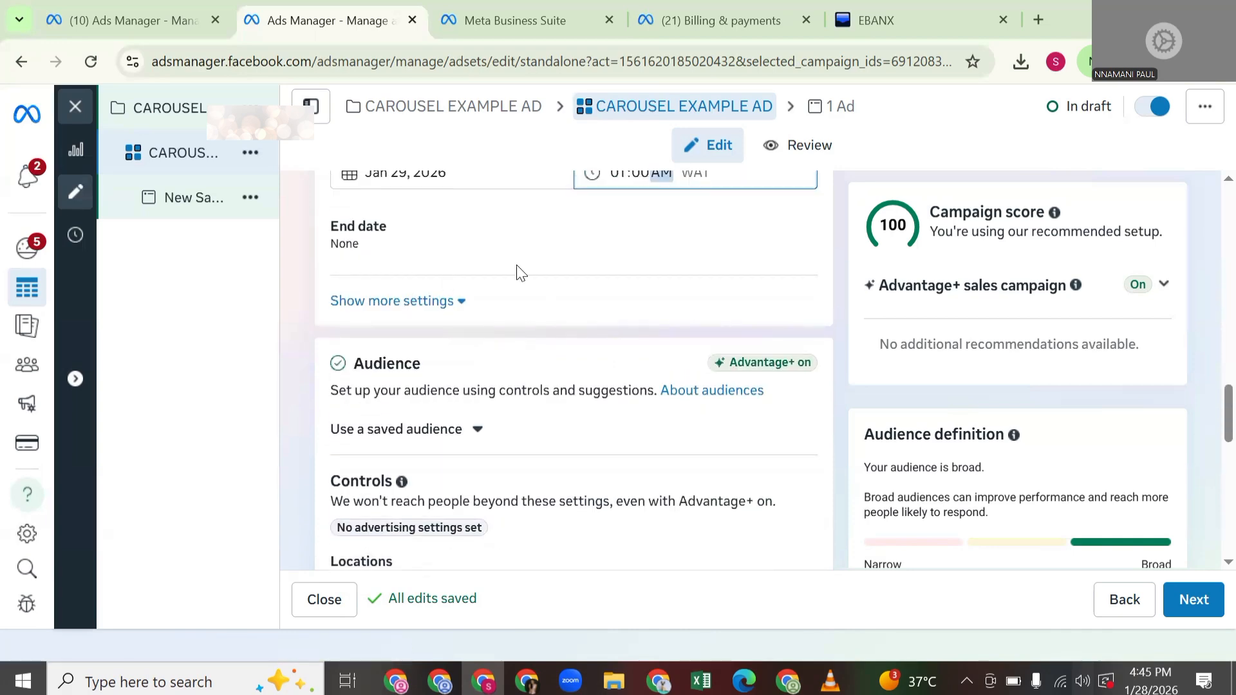
scroll(640, 348, "down", 3)
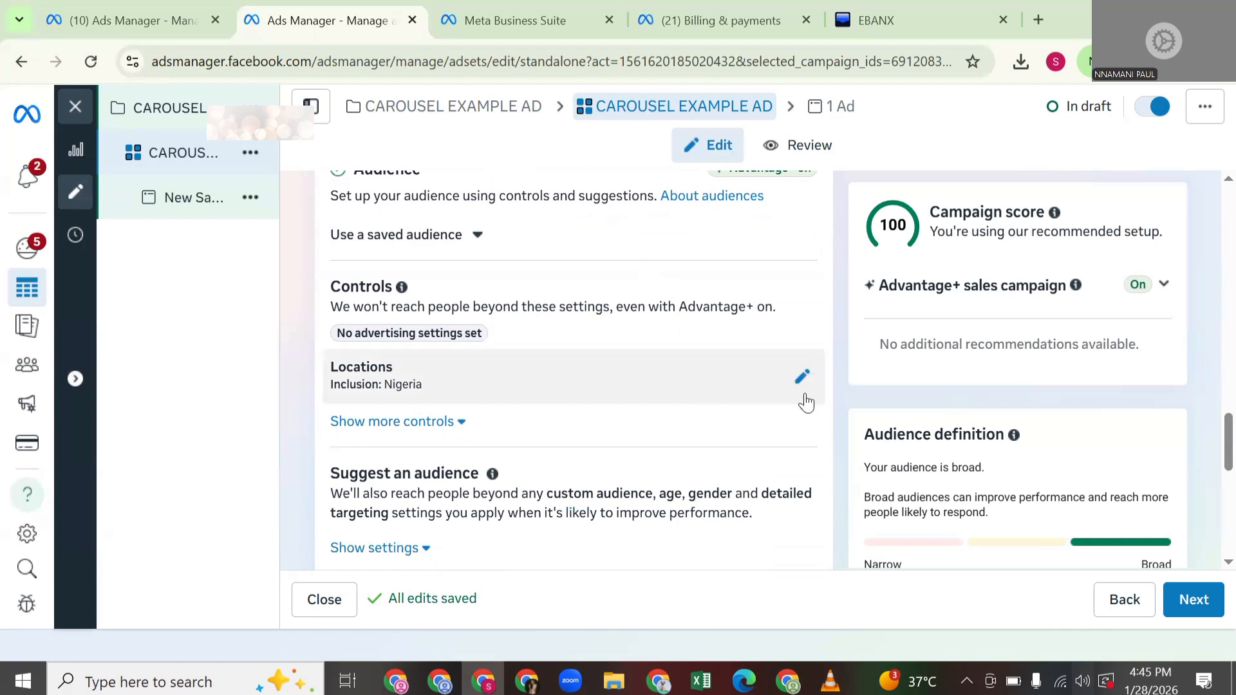
left_click(801, 377)
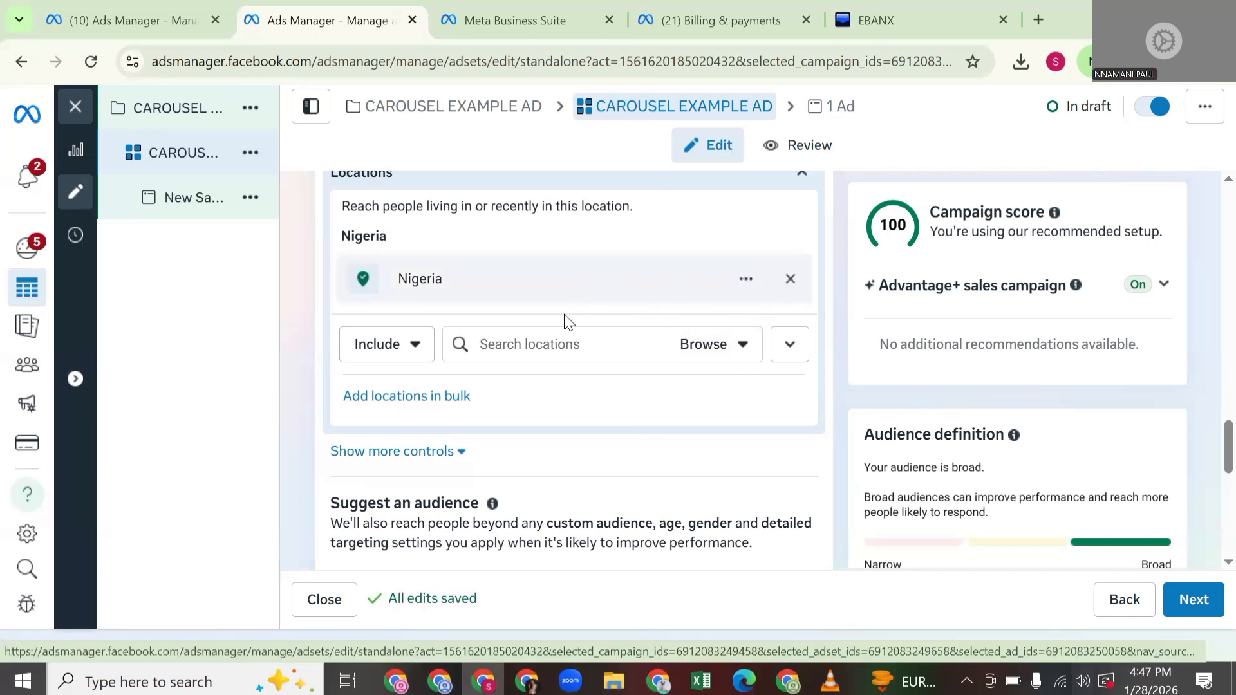
Try a search for ABUJA among the audience locations to include, and clear the search
left_click(566, 337)
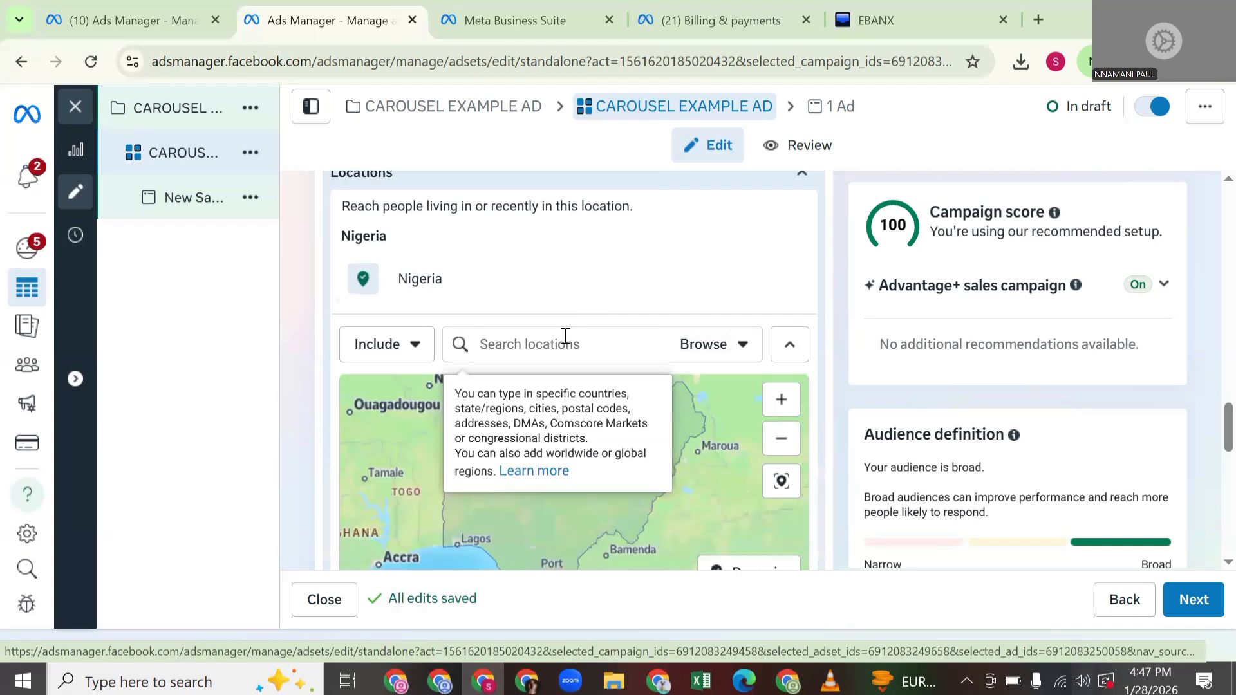
type("ABUJA")
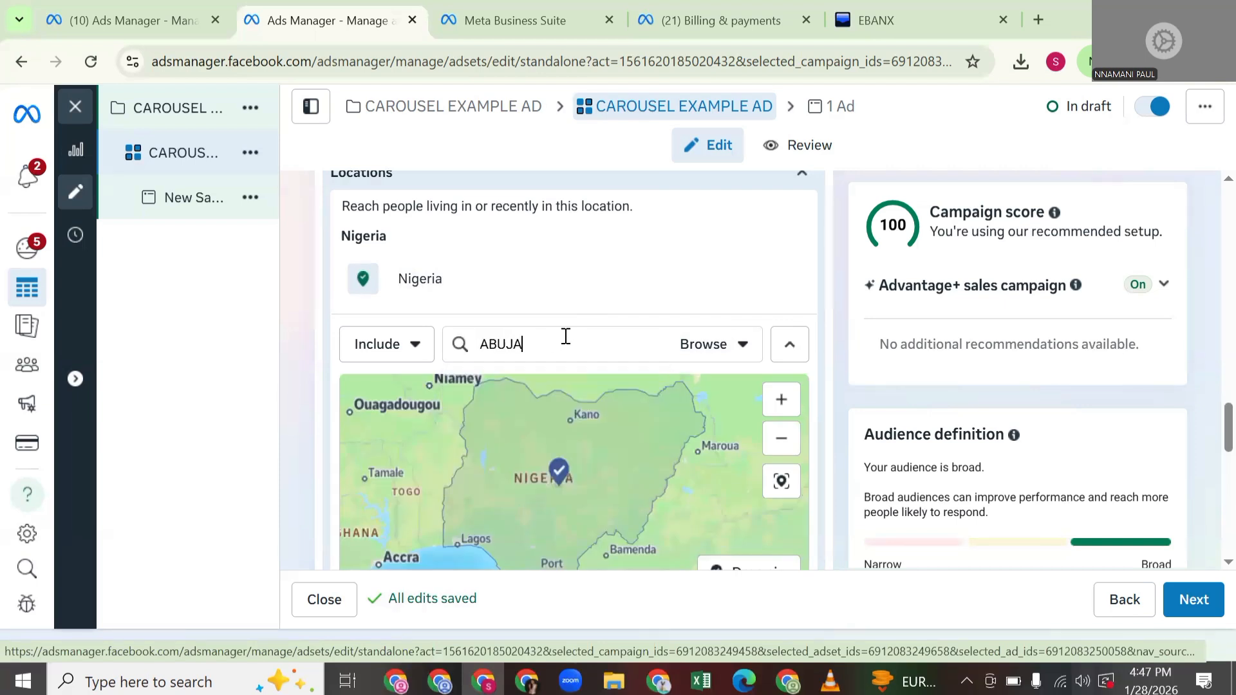
left_click(537, 353)
double_click(536, 352)
key("BackSpace")
Expand the Suggest an audience settings covering custom audiences, age, gender and detailed targeting
scroll(556, 300, "down", 5)
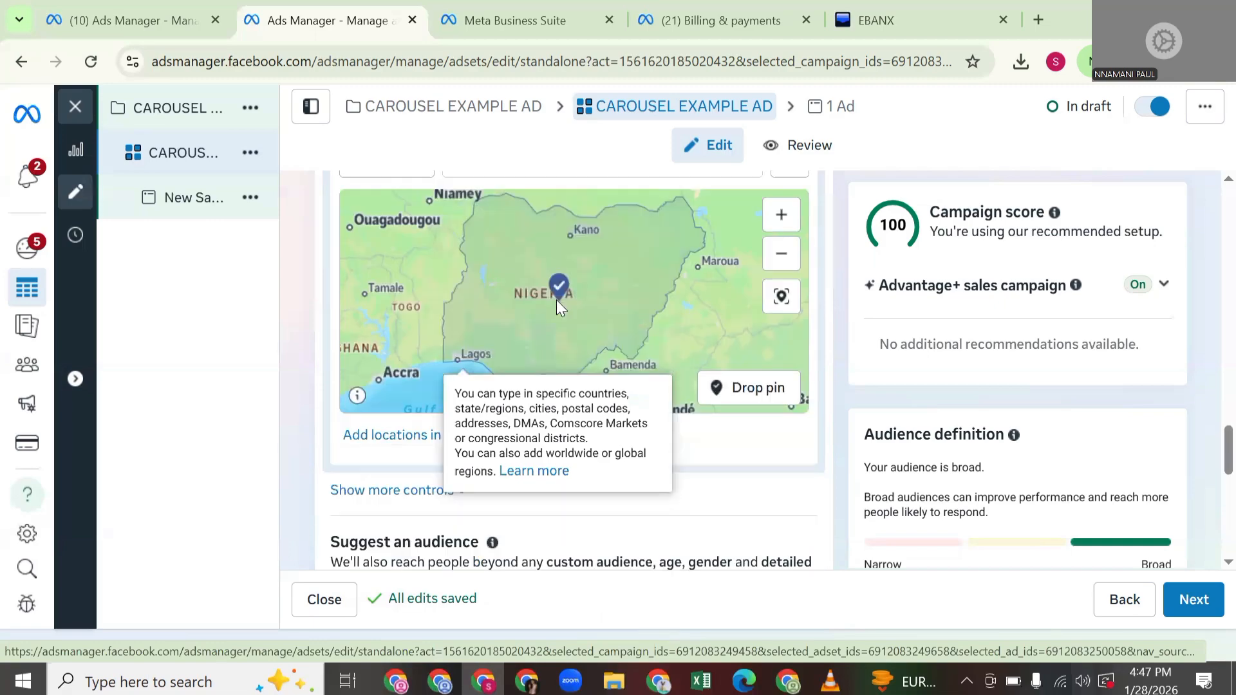
scroll(527, 343, "down", 4)
scroll(511, 276, "up", 3)
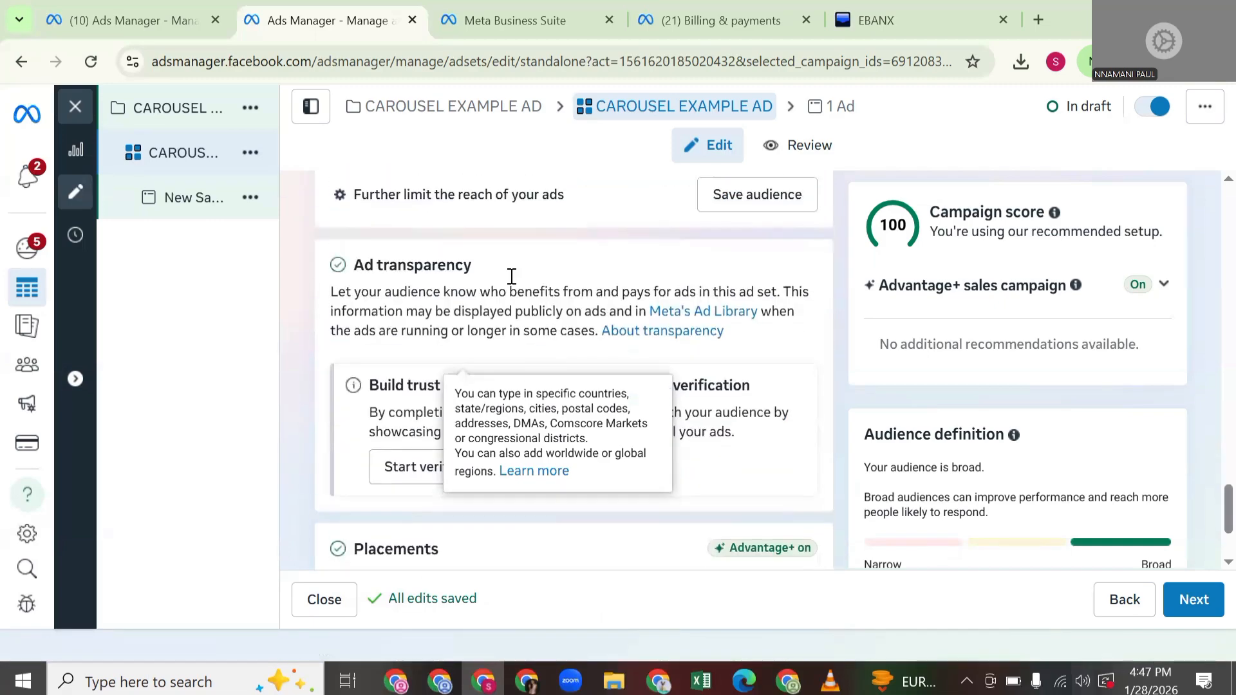
scroll(512, 276, "down", 4)
scroll(518, 294, "up", 2)
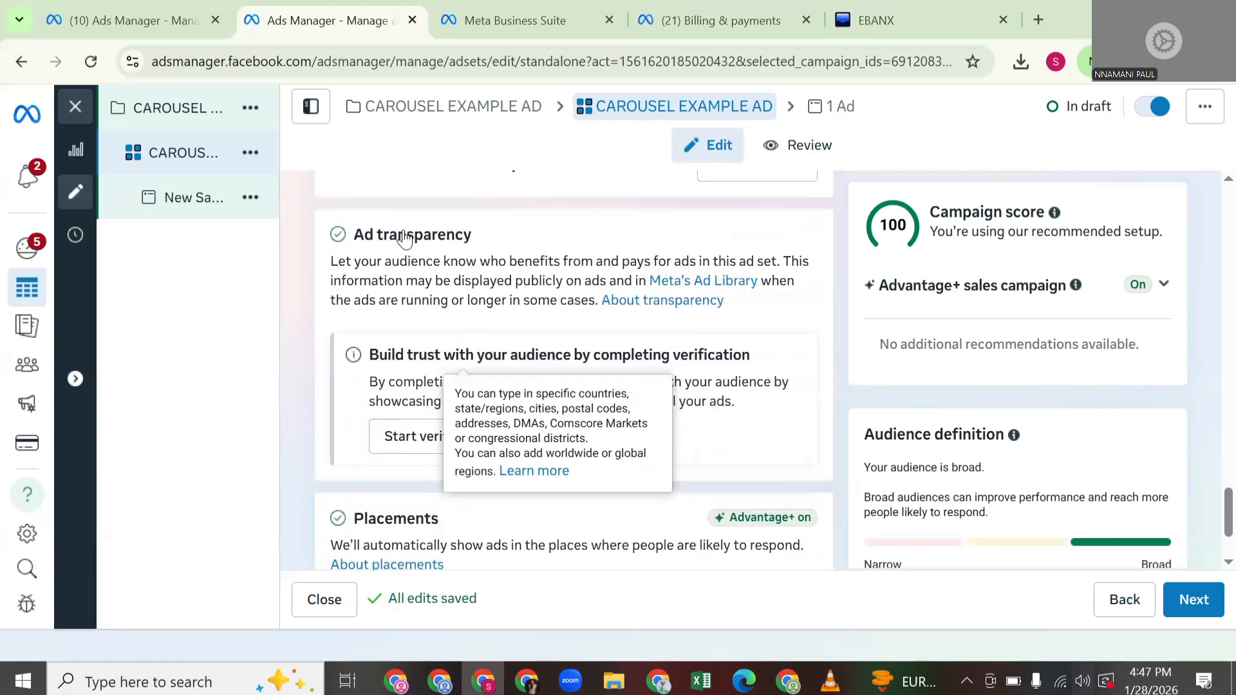
left_click(393, 181)
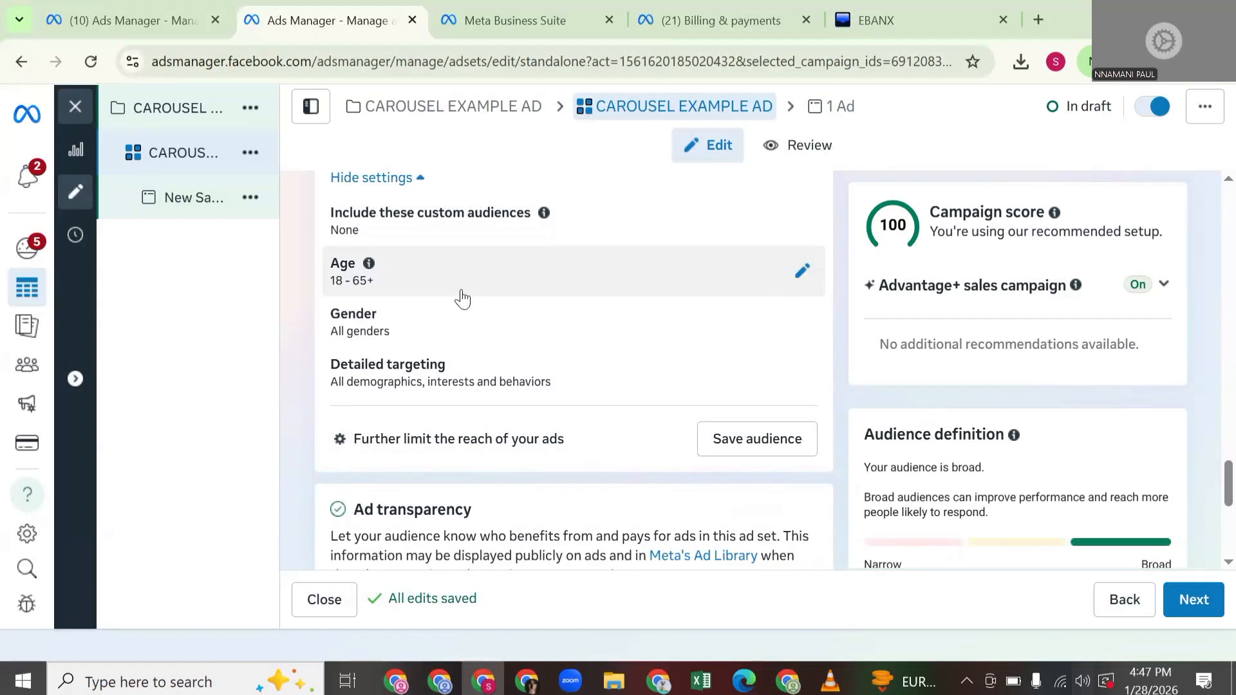
left_click(381, 183)
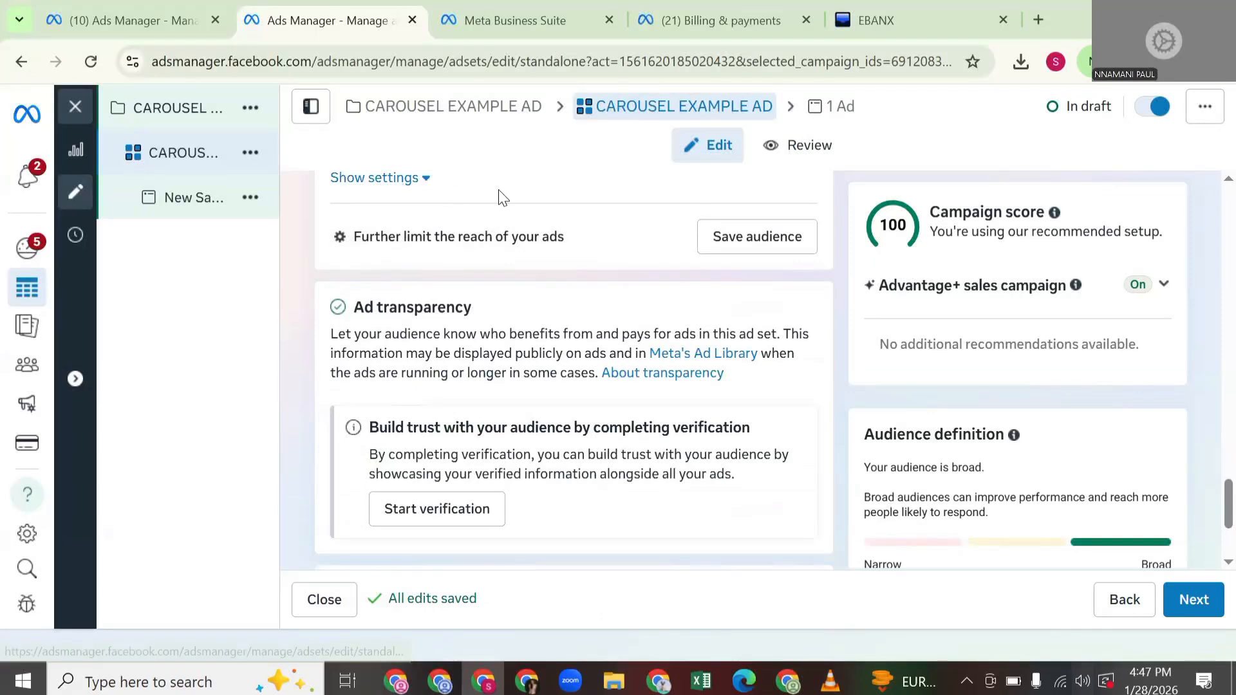
left_click(403, 192)
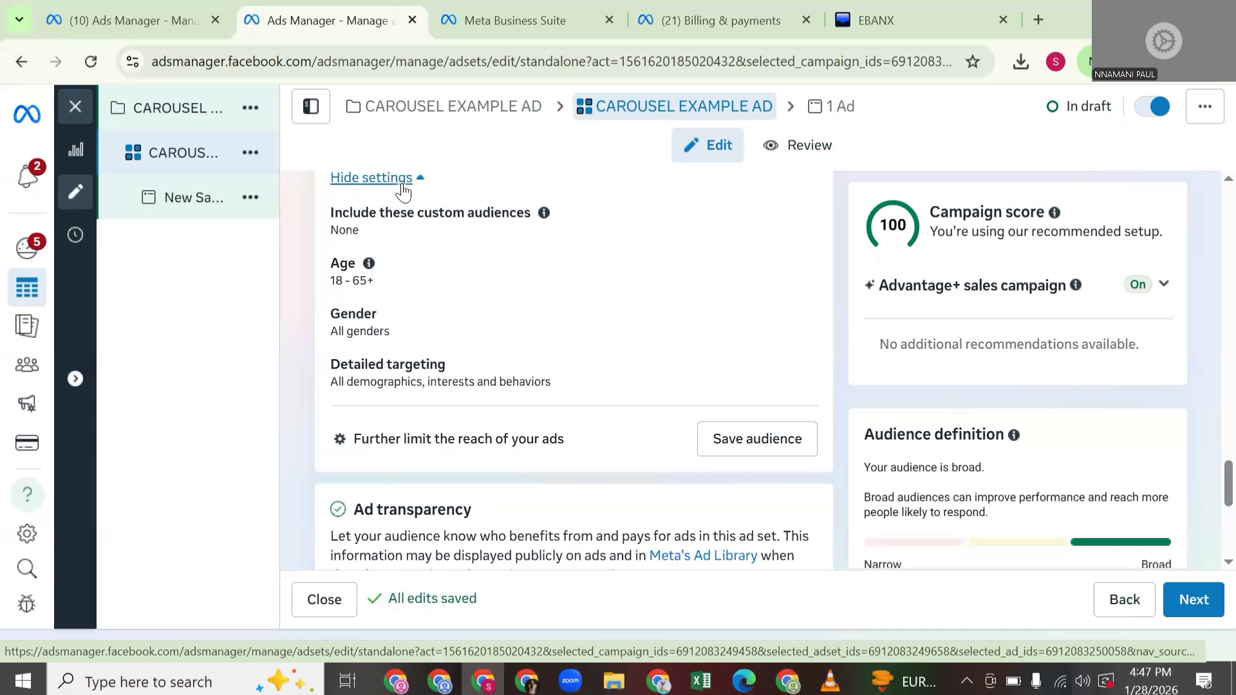
left_click(403, 191)
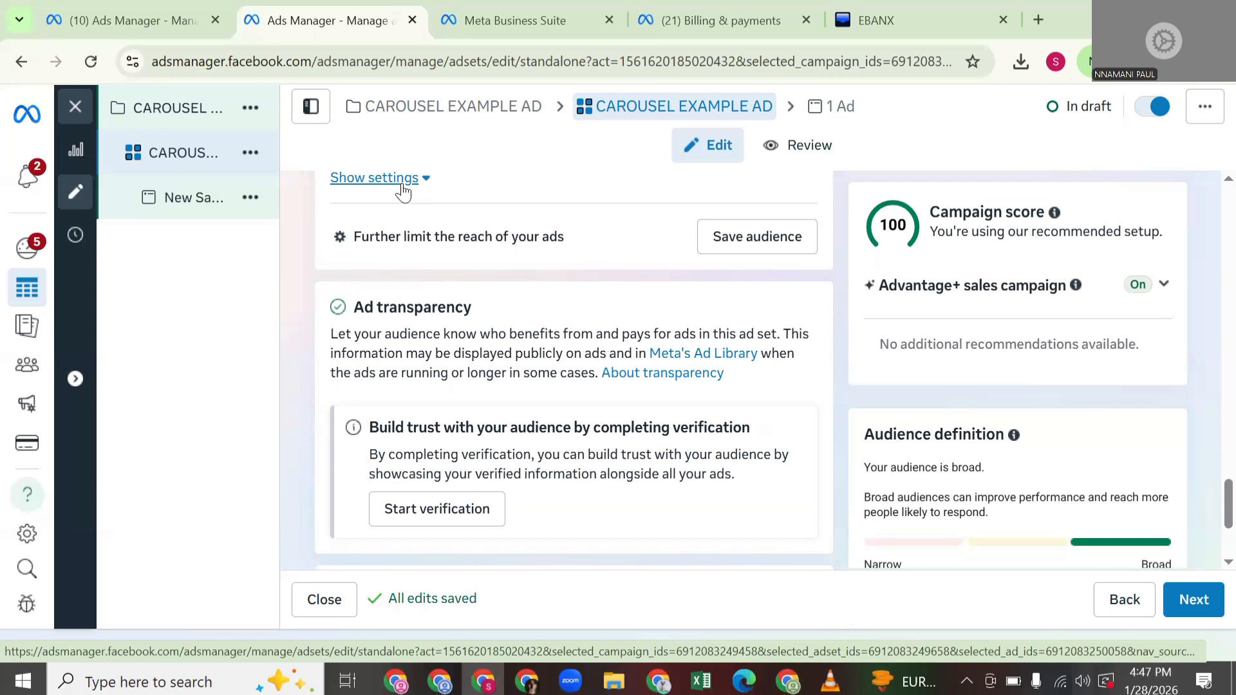
left_click(404, 184)
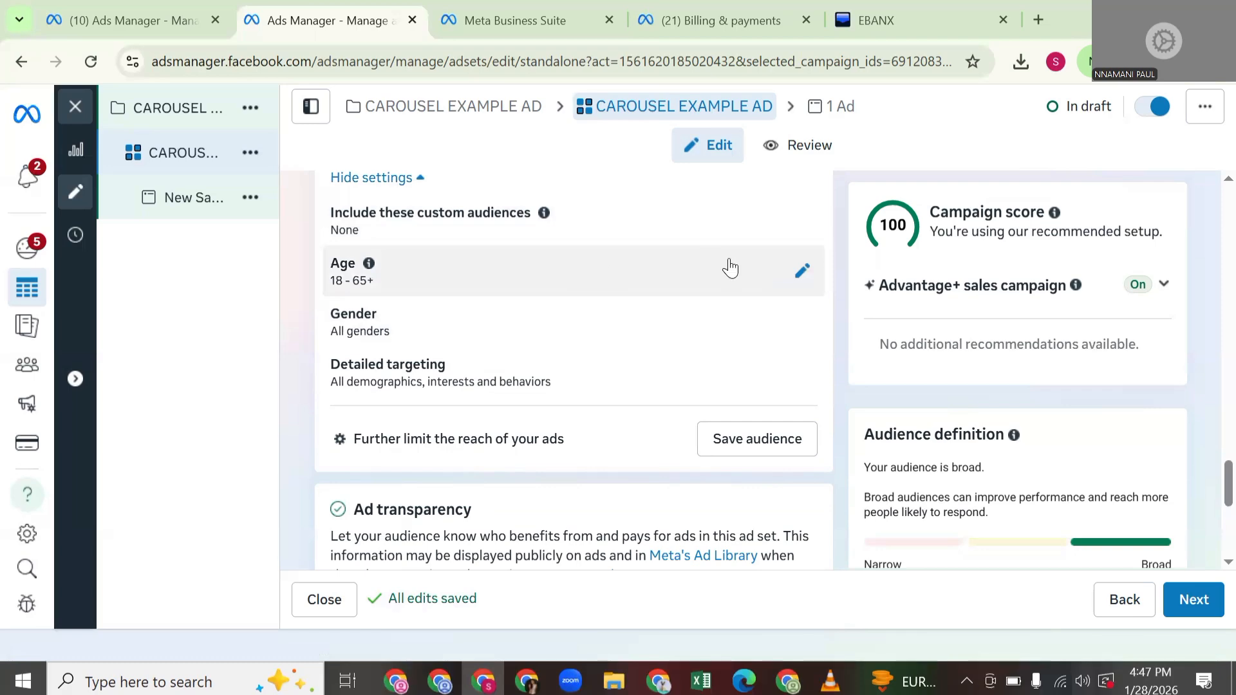
Set the minimum age of the suggested audience to 27
left_click(801, 272)
scroll(740, 290, "down", 5)
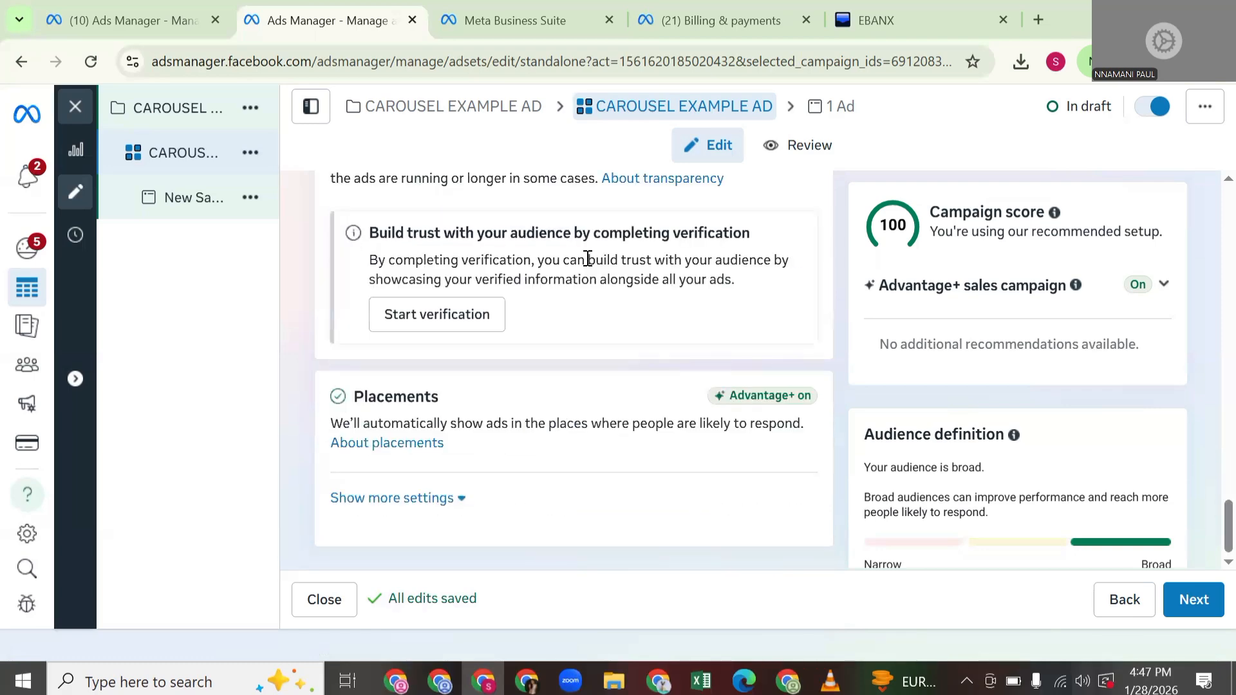
scroll(589, 258, "up", 8)
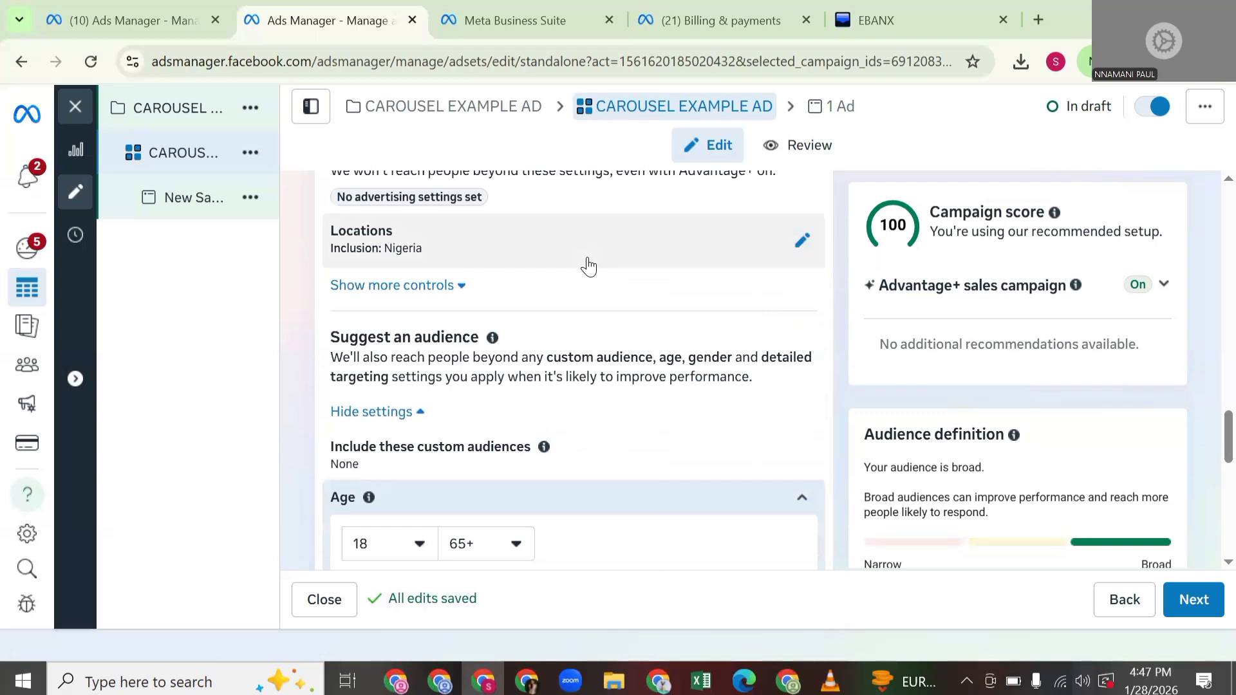
scroll(591, 256, "down", 4)
scroll(589, 256, "down", 2)
scroll(583, 257, "up", 3)
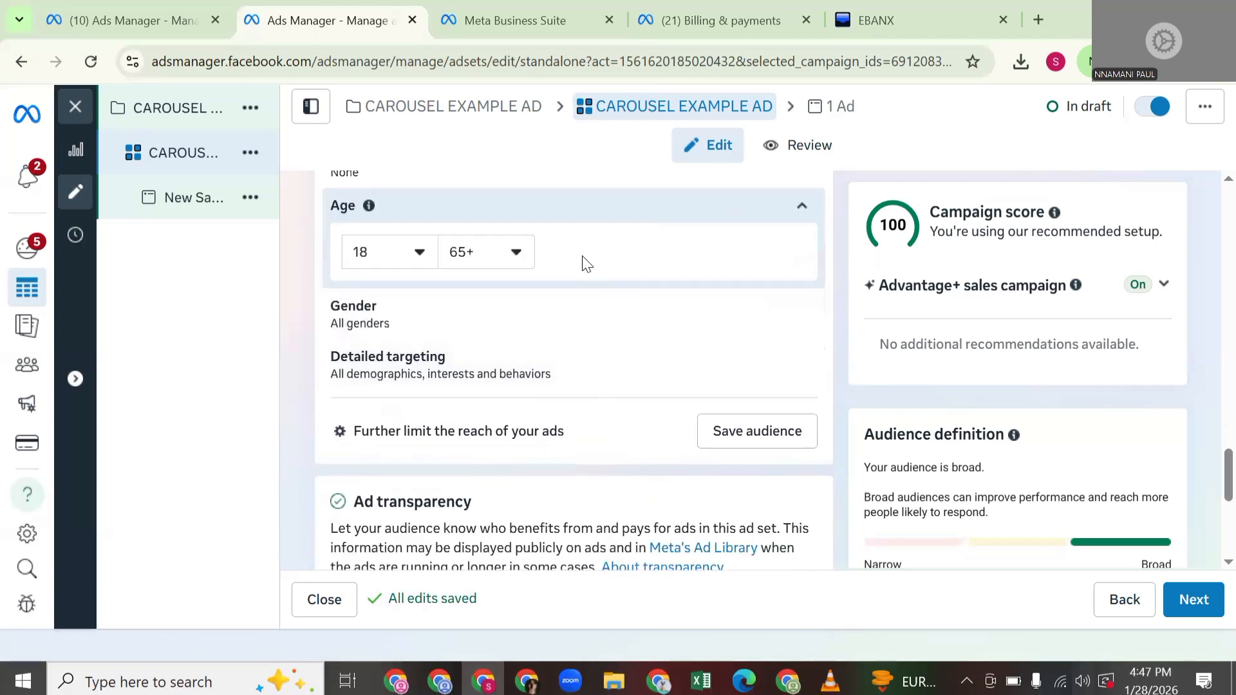
left_click(404, 258)
scroll(428, 444, "down", 3)
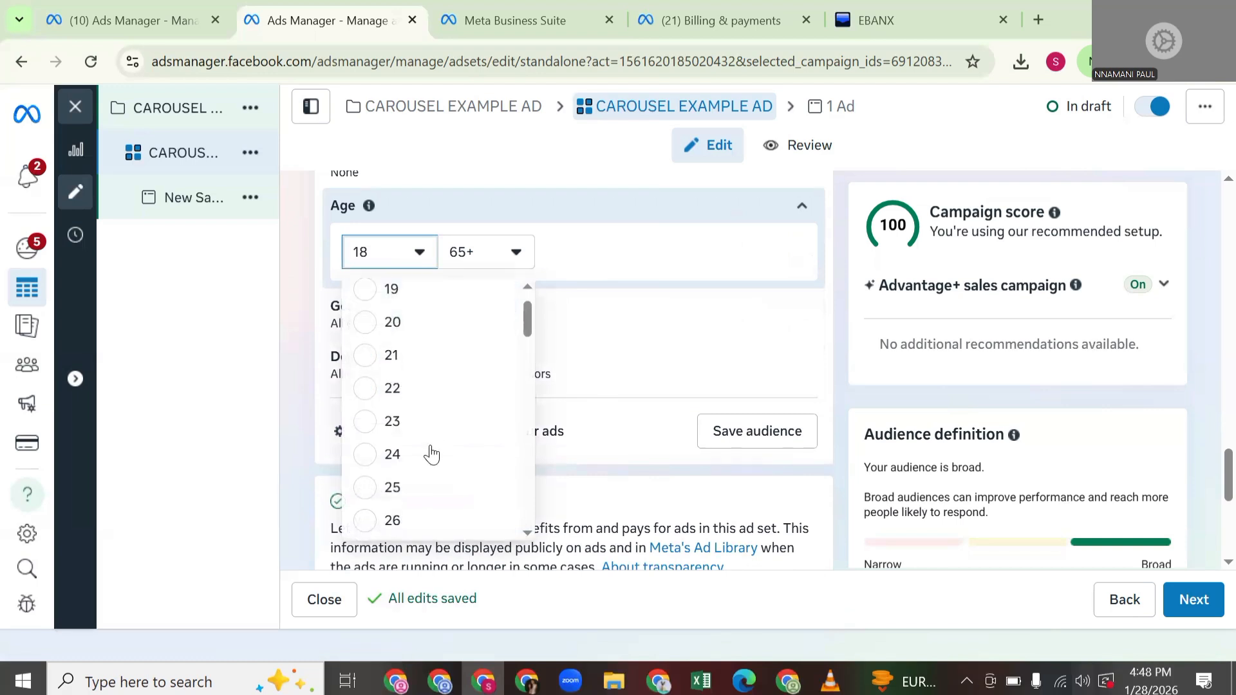
left_click(412, 400)
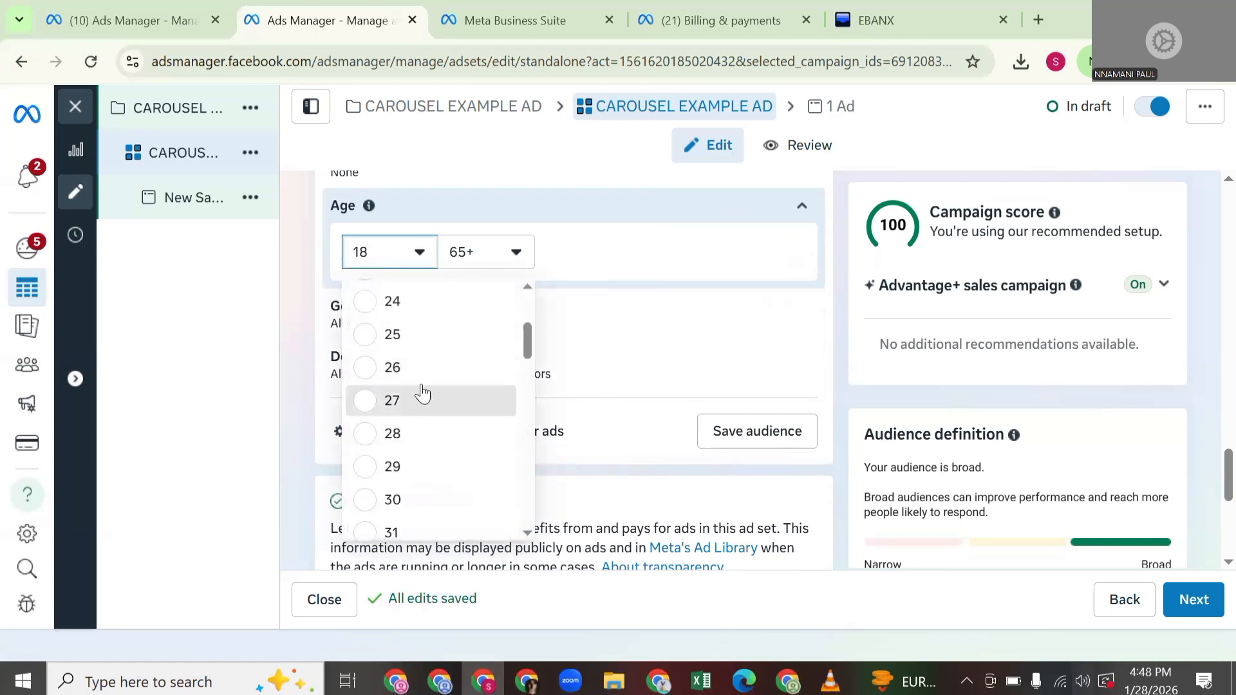
Set the maximum age of the suggested audience to 53
left_click(487, 264)
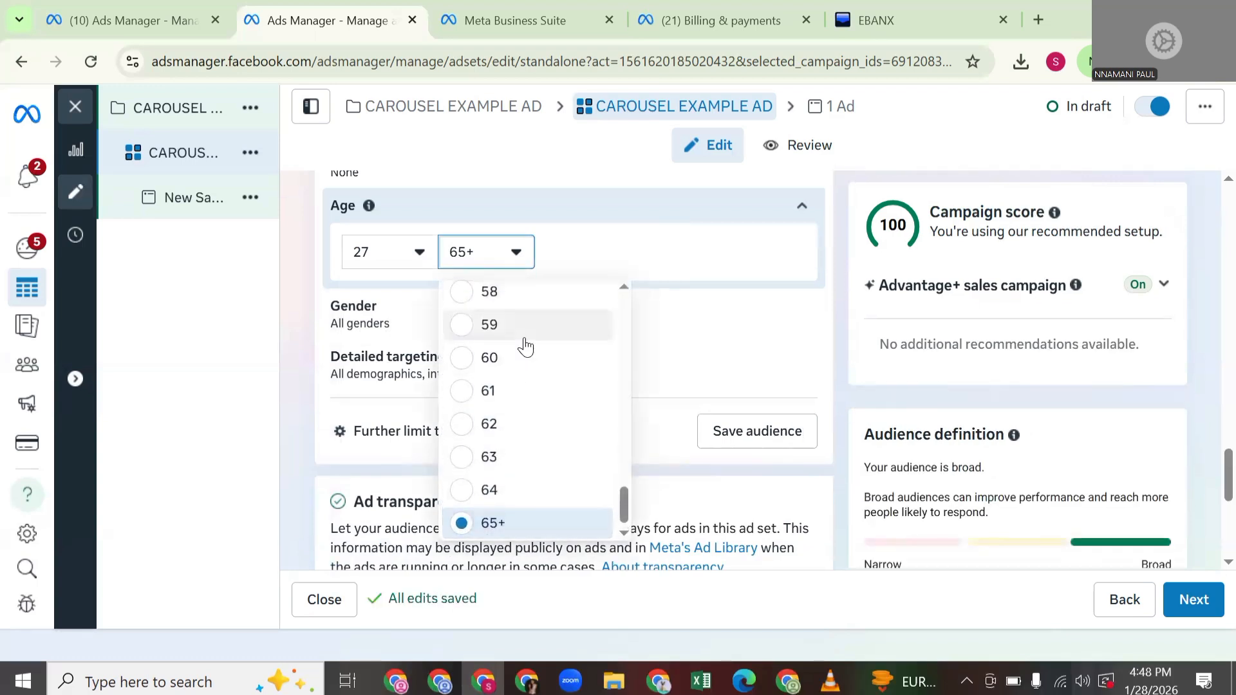
scroll(516, 373, "up", 3)
scroll(515, 387, "up", 2)
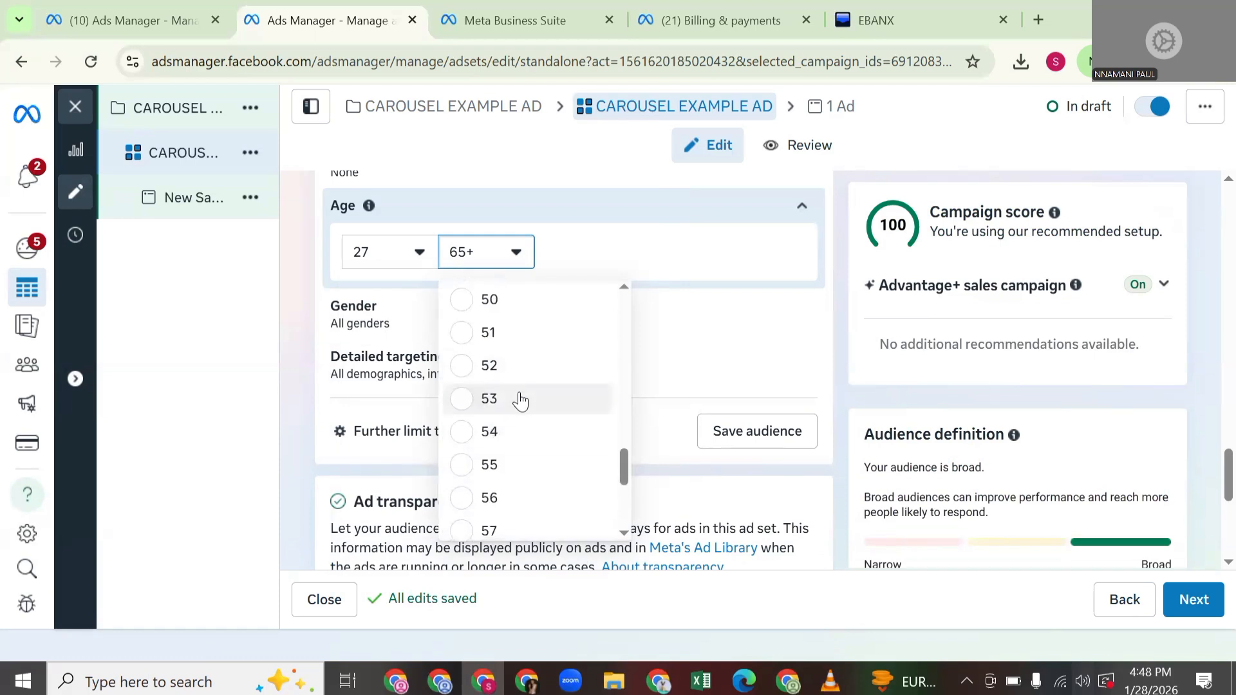
left_click(520, 399)
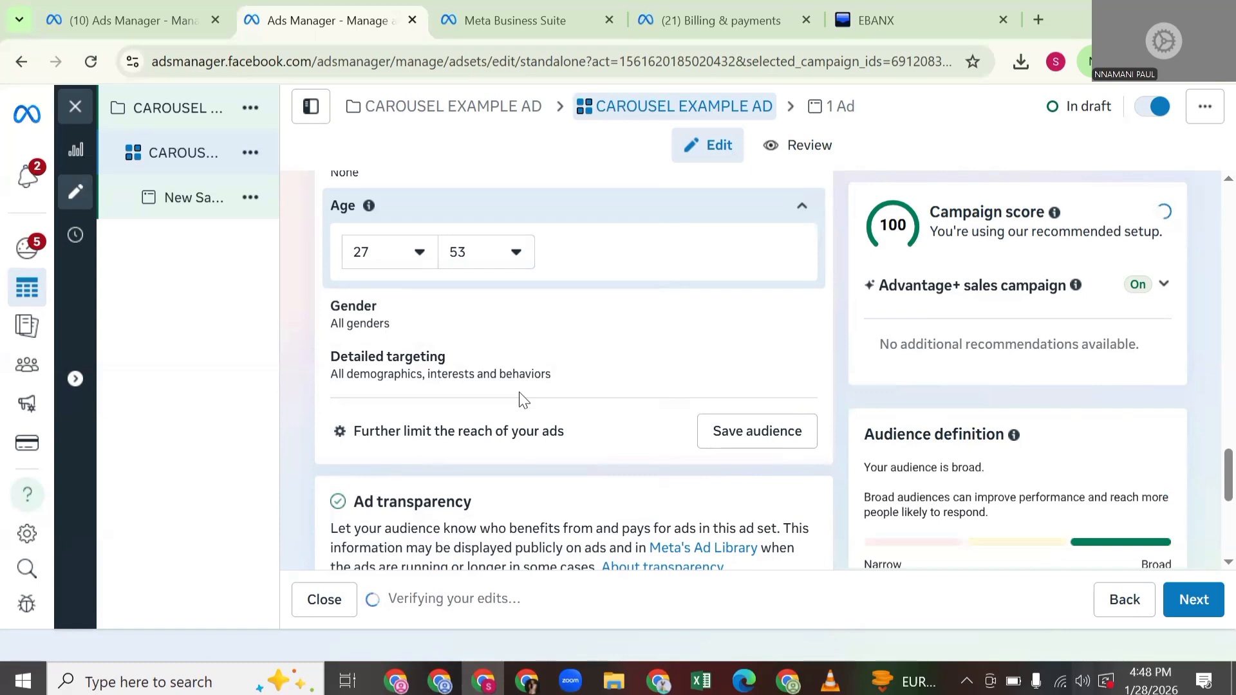
Examine the suggested audience's gender options and the detailed targeting suggestions for demographics, interests and behaviors, and close the targeting editor
scroll(818, 550, "down", 1)
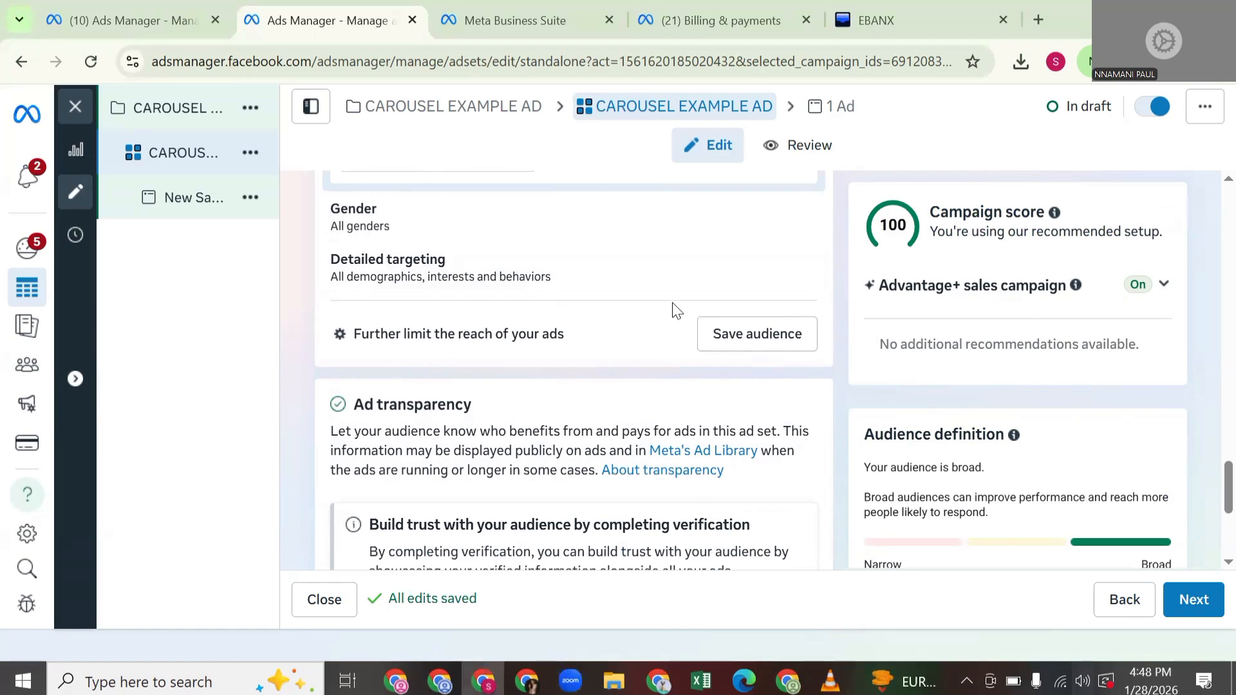
scroll(681, 298, "down", 2)
scroll(681, 298, "up", 2)
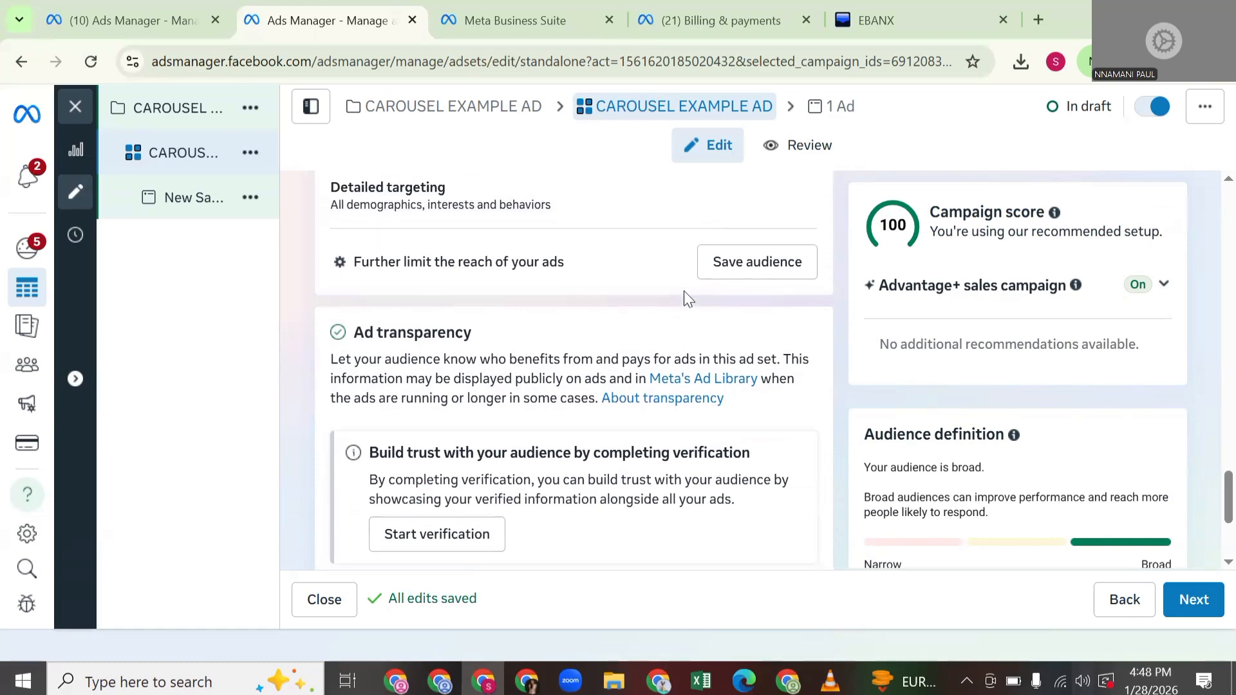
scroll(685, 298, "up", 5)
scroll(679, 301, "down", 2)
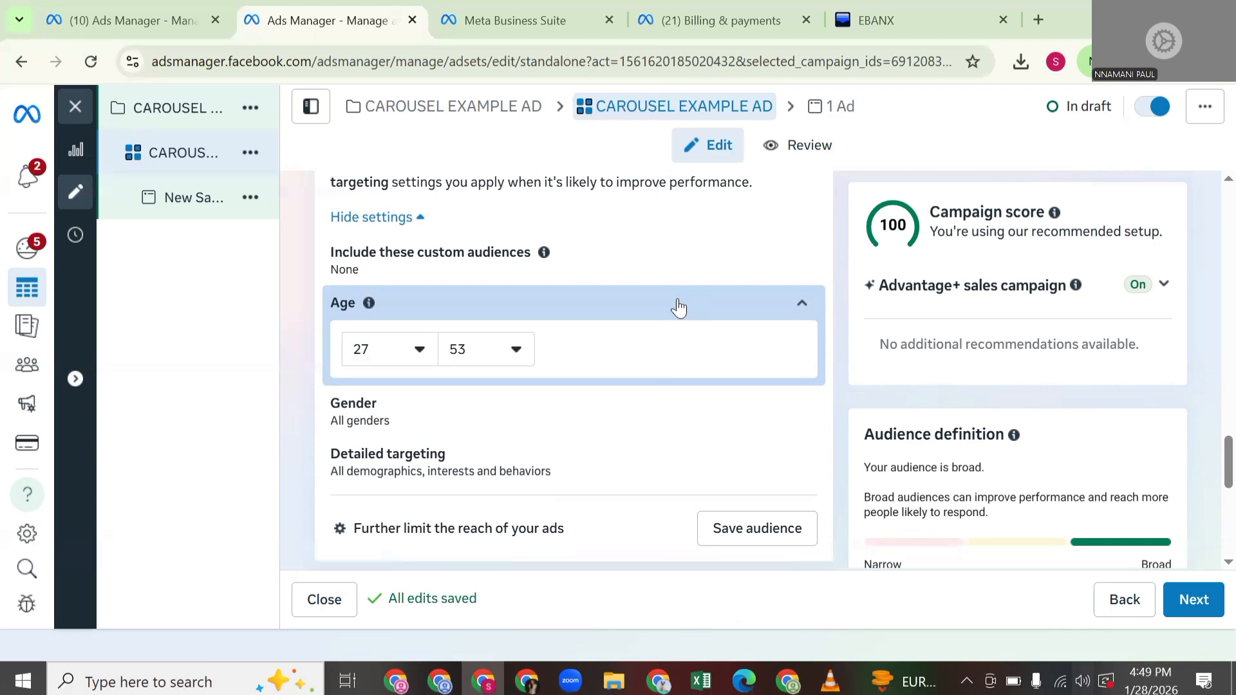
scroll(681, 335, "down", 1)
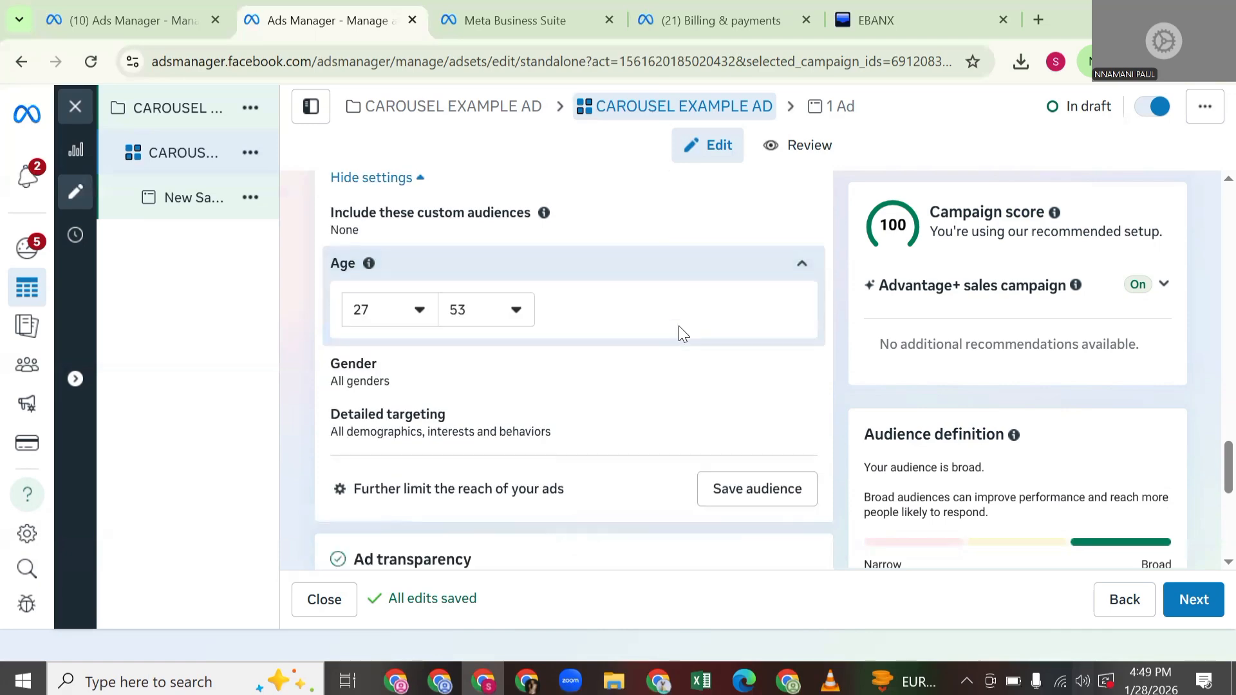
scroll(681, 334, "up", 1)
left_click(797, 411)
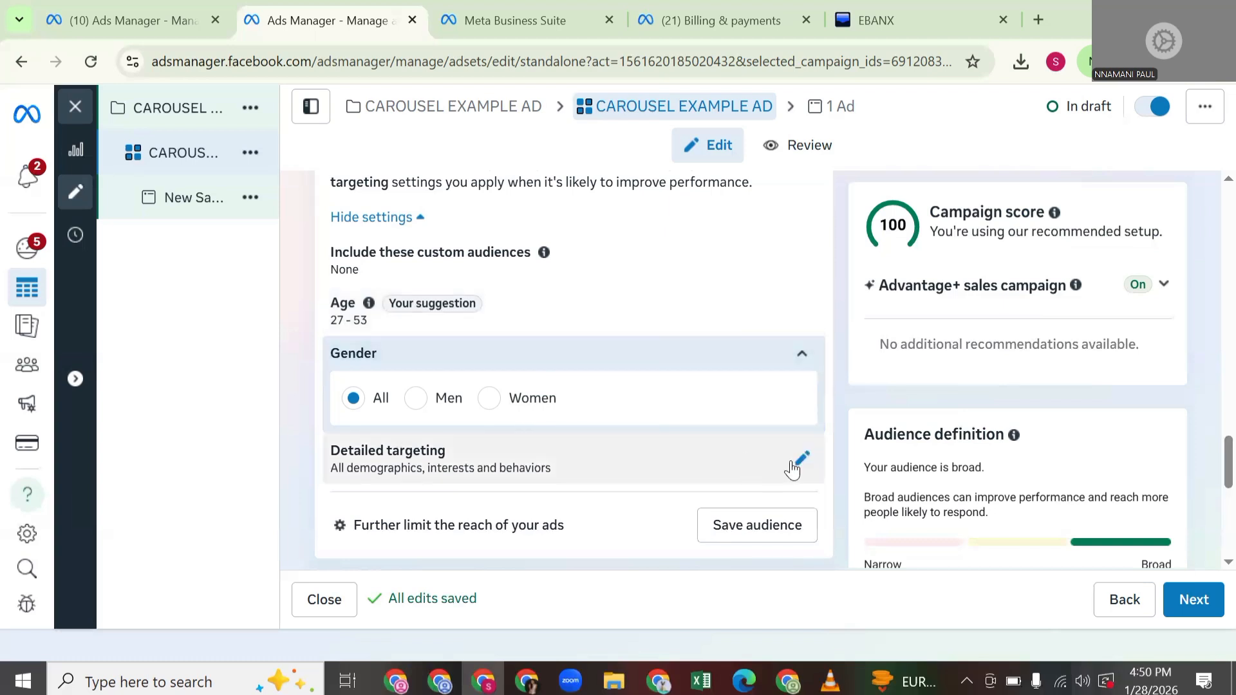
left_click(794, 458)
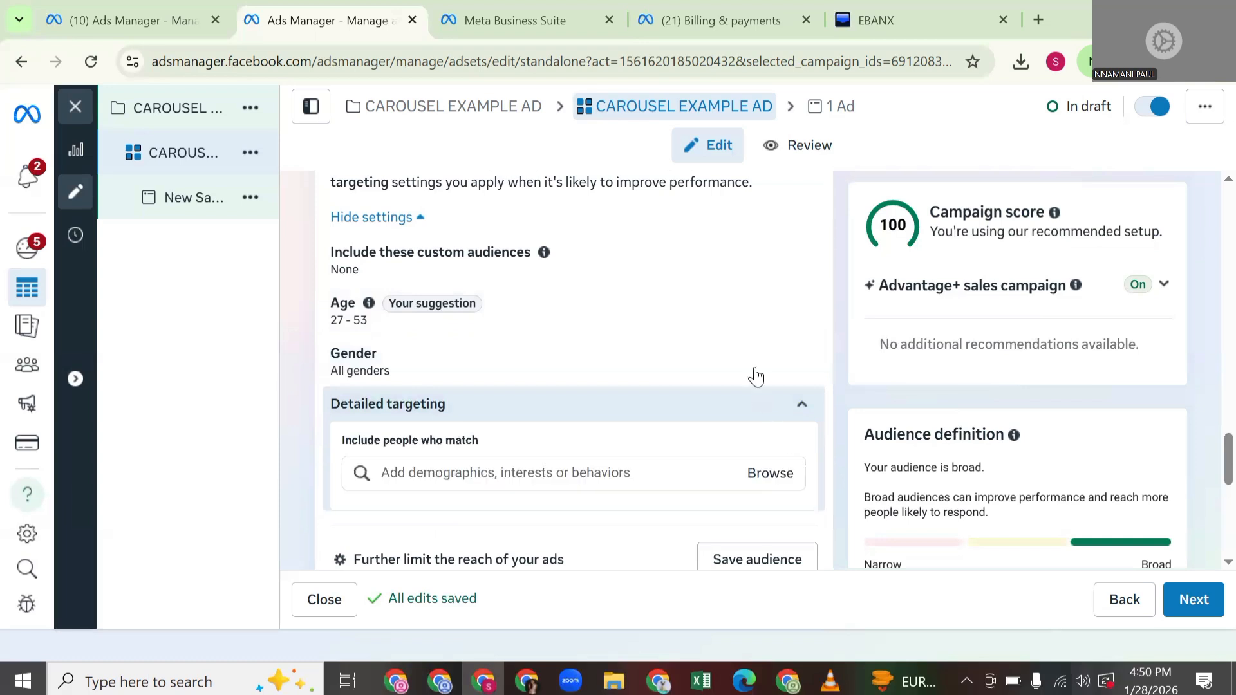
left_click(664, 468)
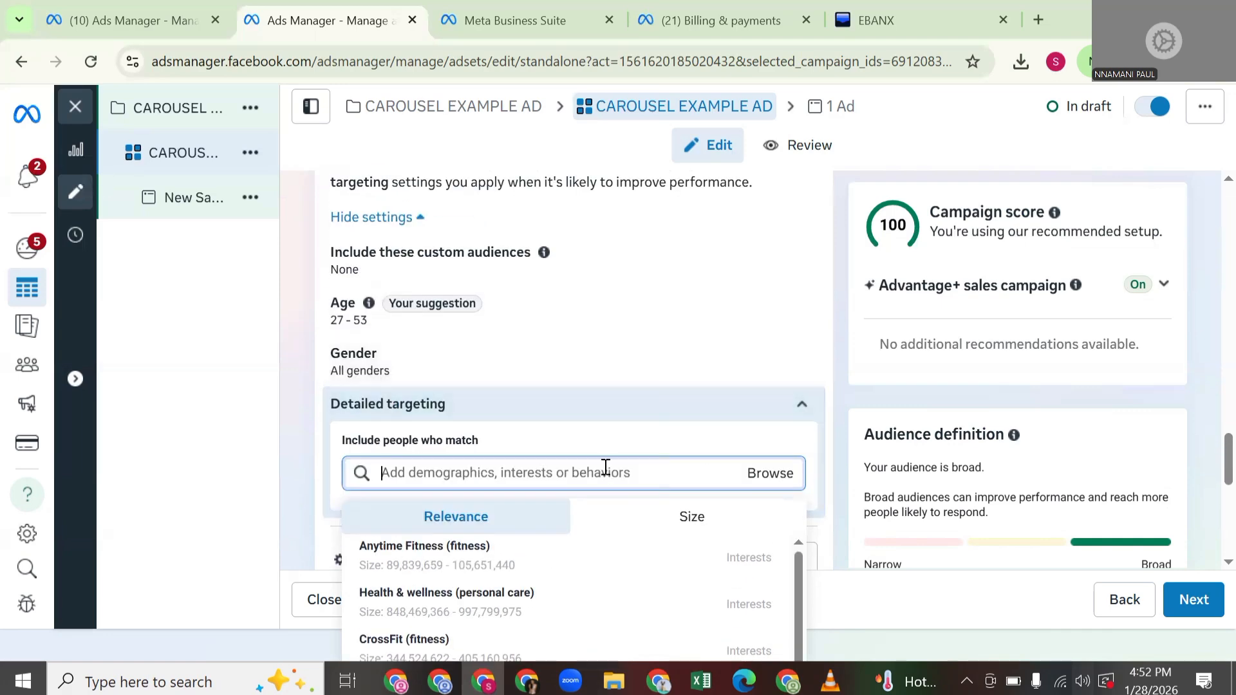
left_click(640, 408)
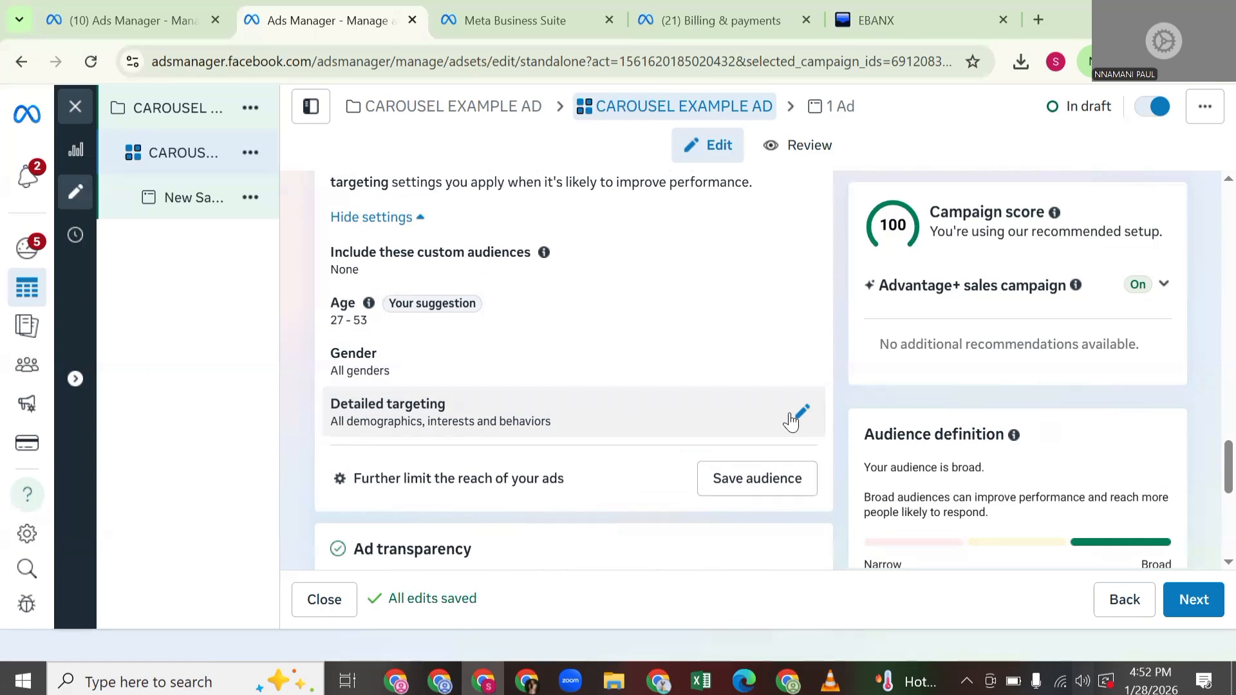
Examine the platforms and other controls in the ad set's Placements settings, and collapse those settings
scroll(791, 422, "down", 1)
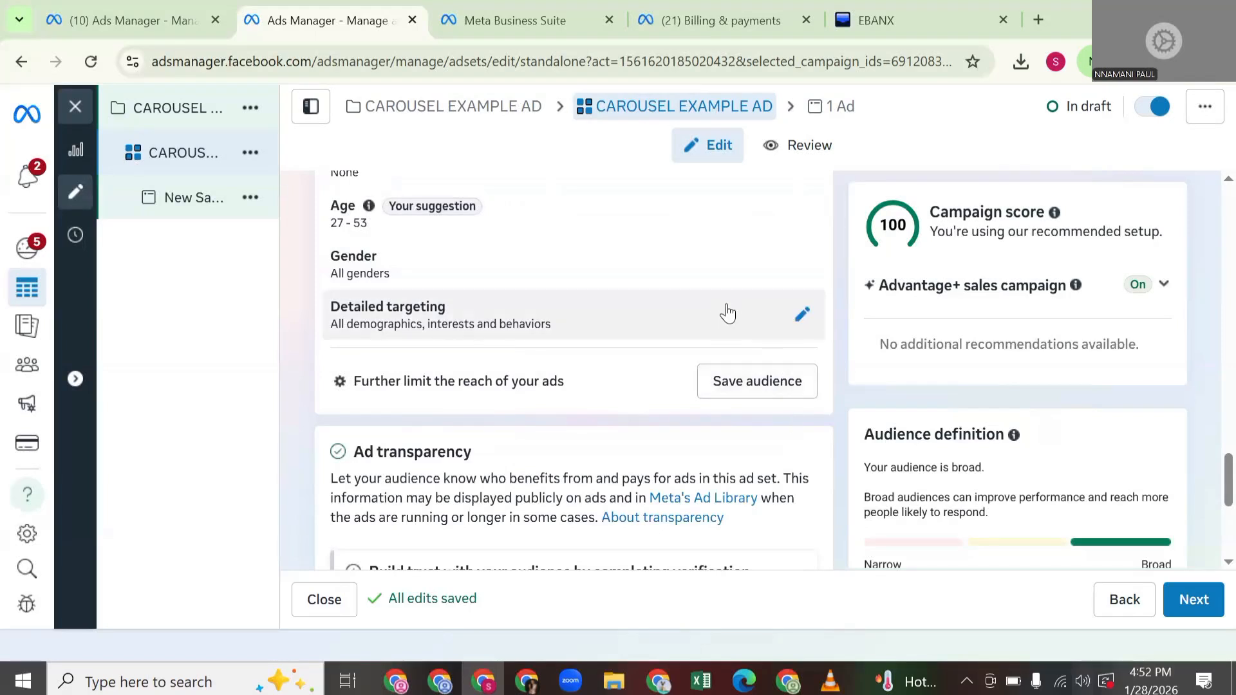
scroll(766, 341, "down", 1)
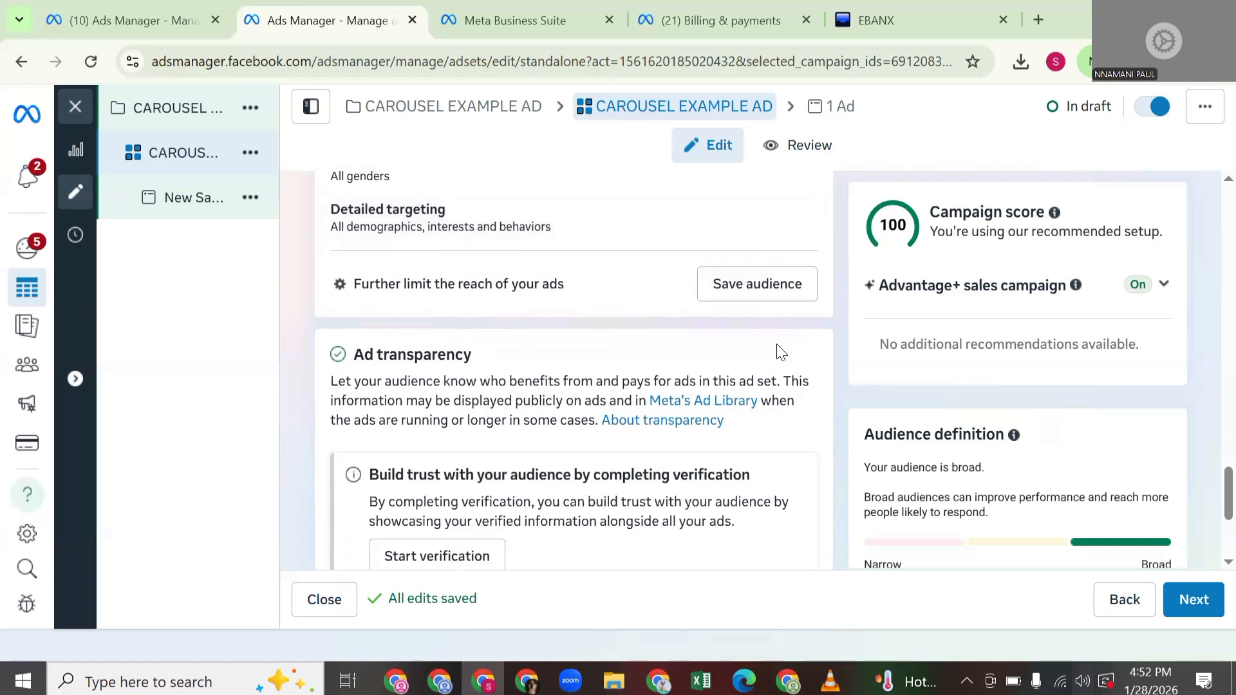
scroll(775, 358, "down", 3)
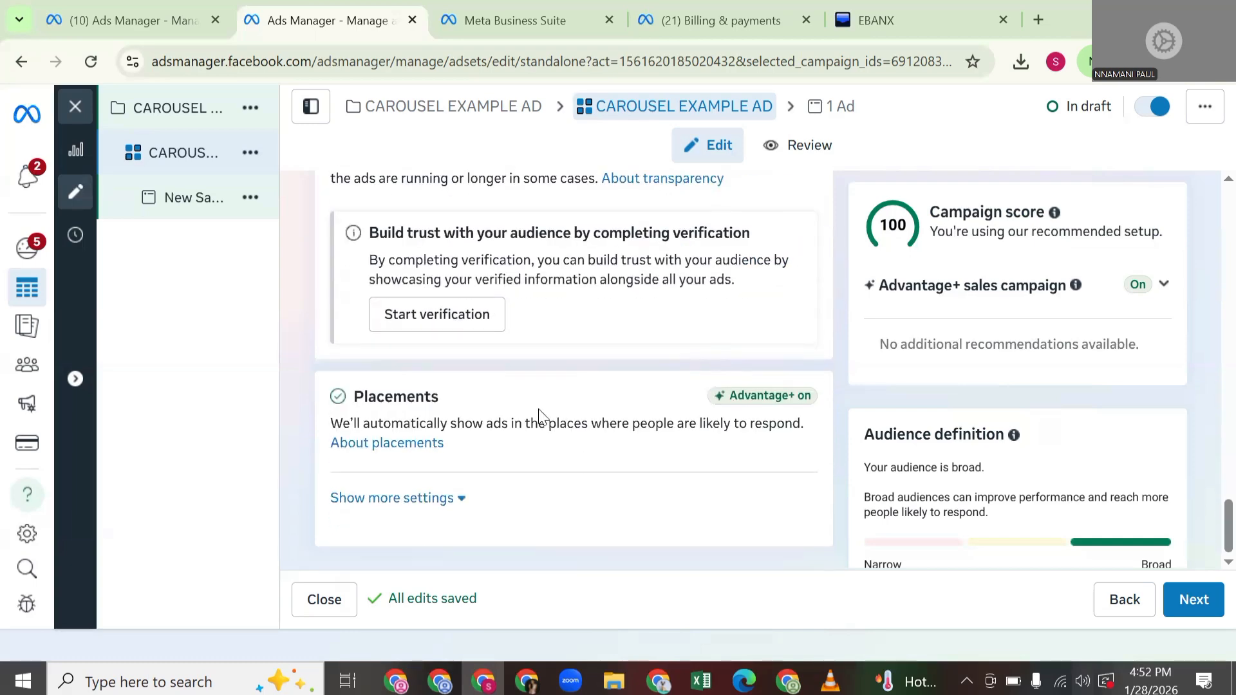
left_click(424, 499)
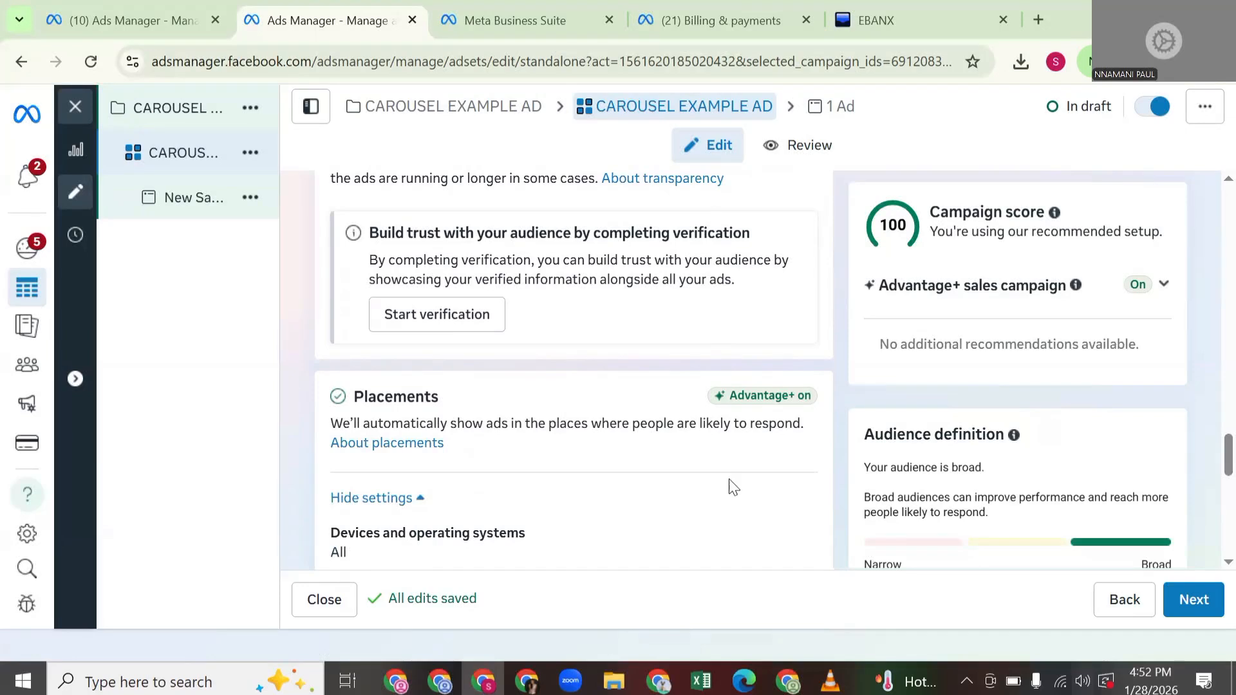
scroll(774, 497, "down", 3)
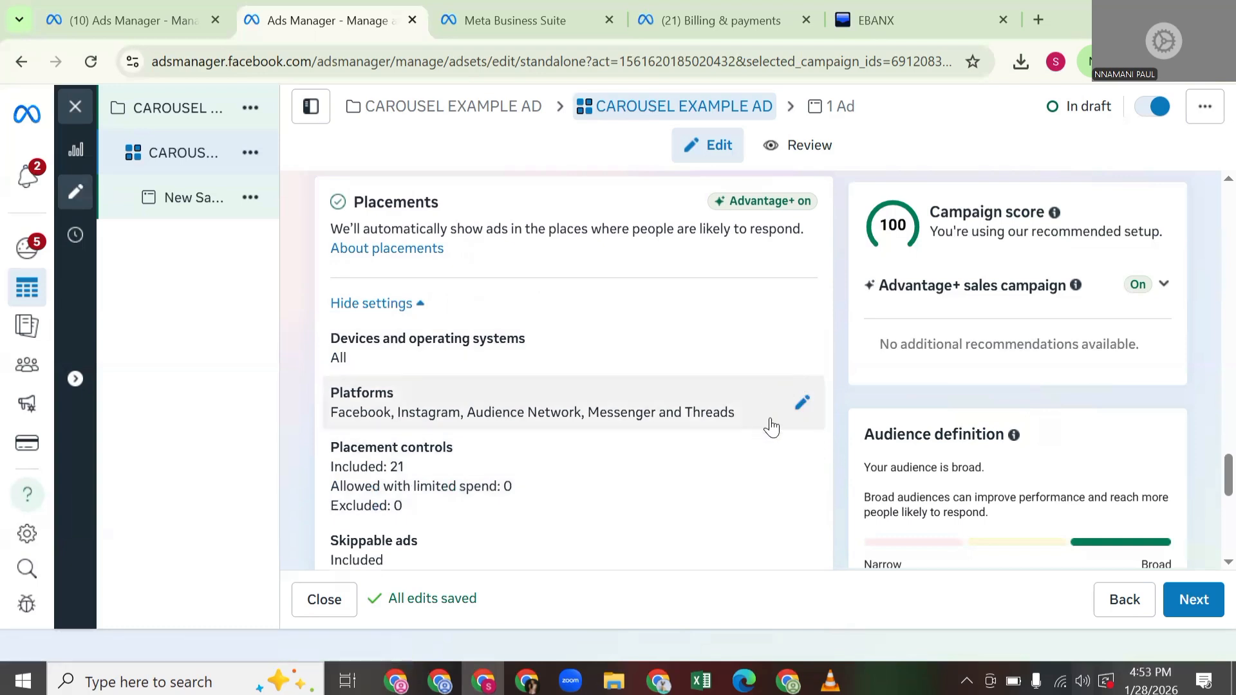
left_click(798, 404)
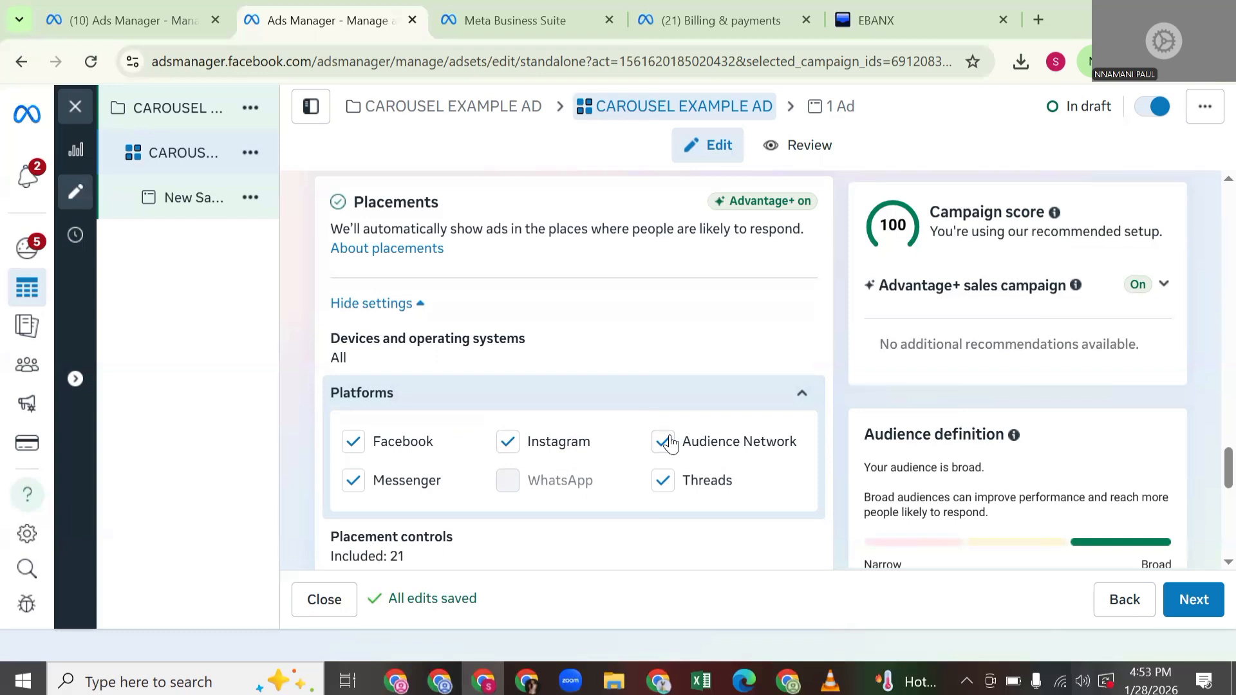
scroll(672, 367, "down", 3)
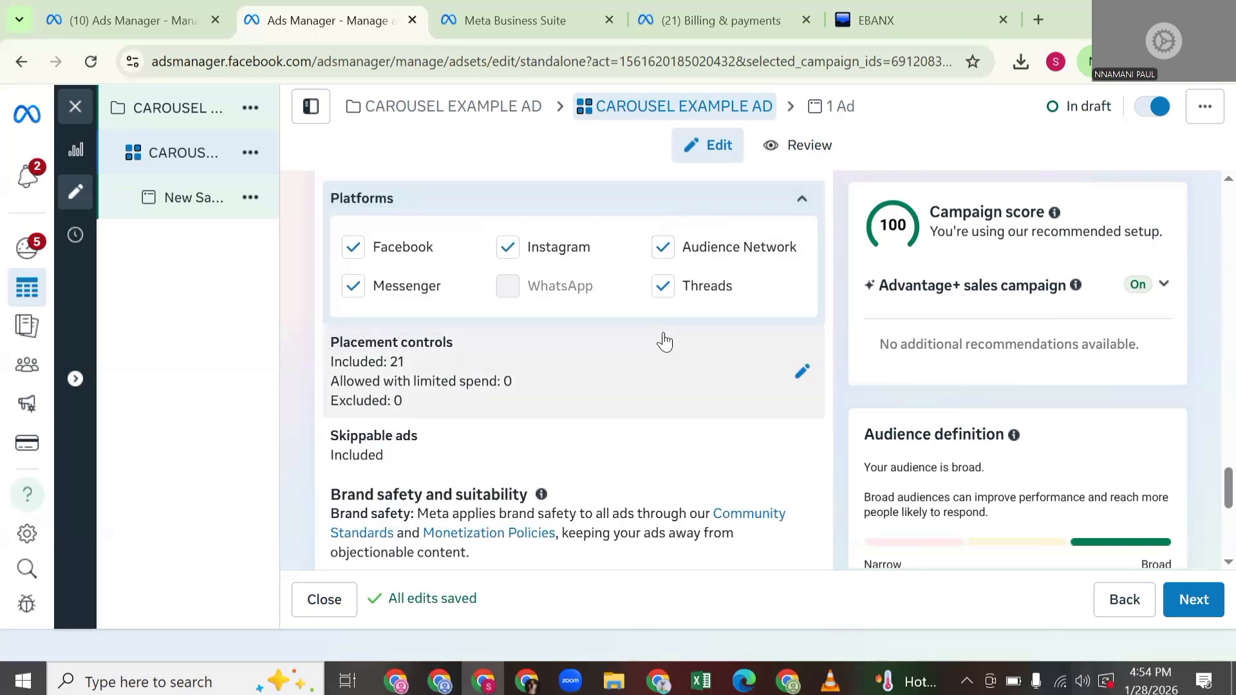
scroll(669, 322, "down", 3)
scroll(674, 303, "up", 4)
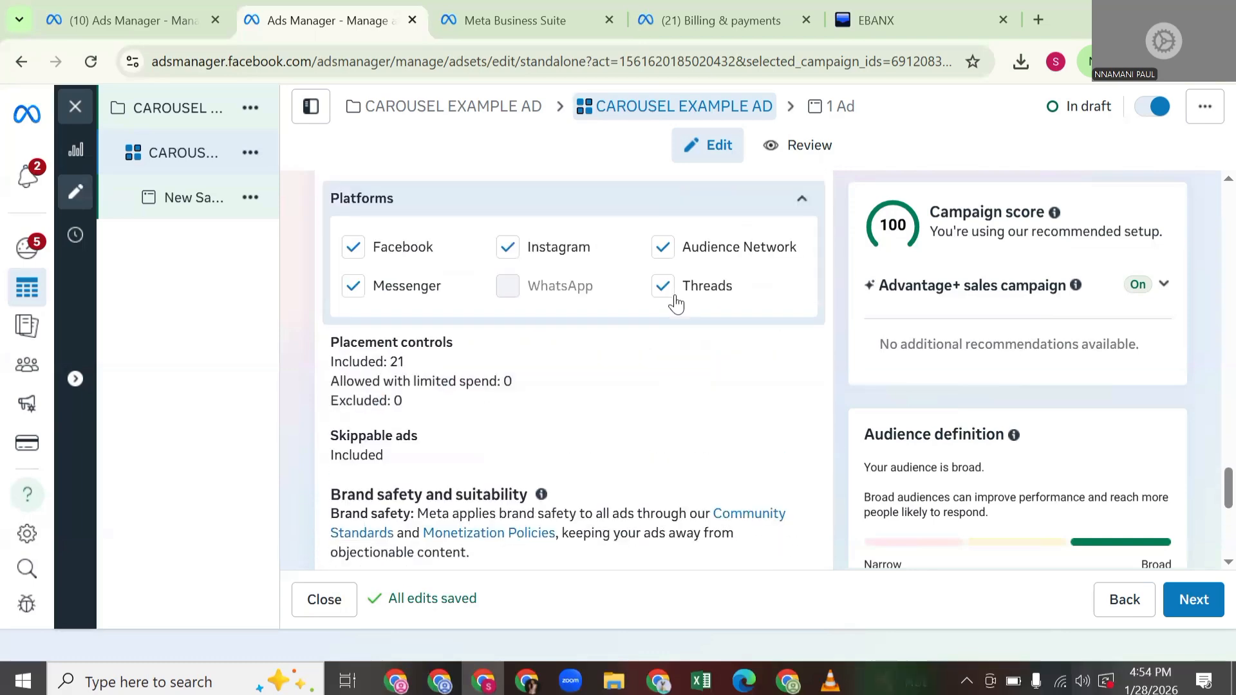
scroll(652, 286, "up", 2)
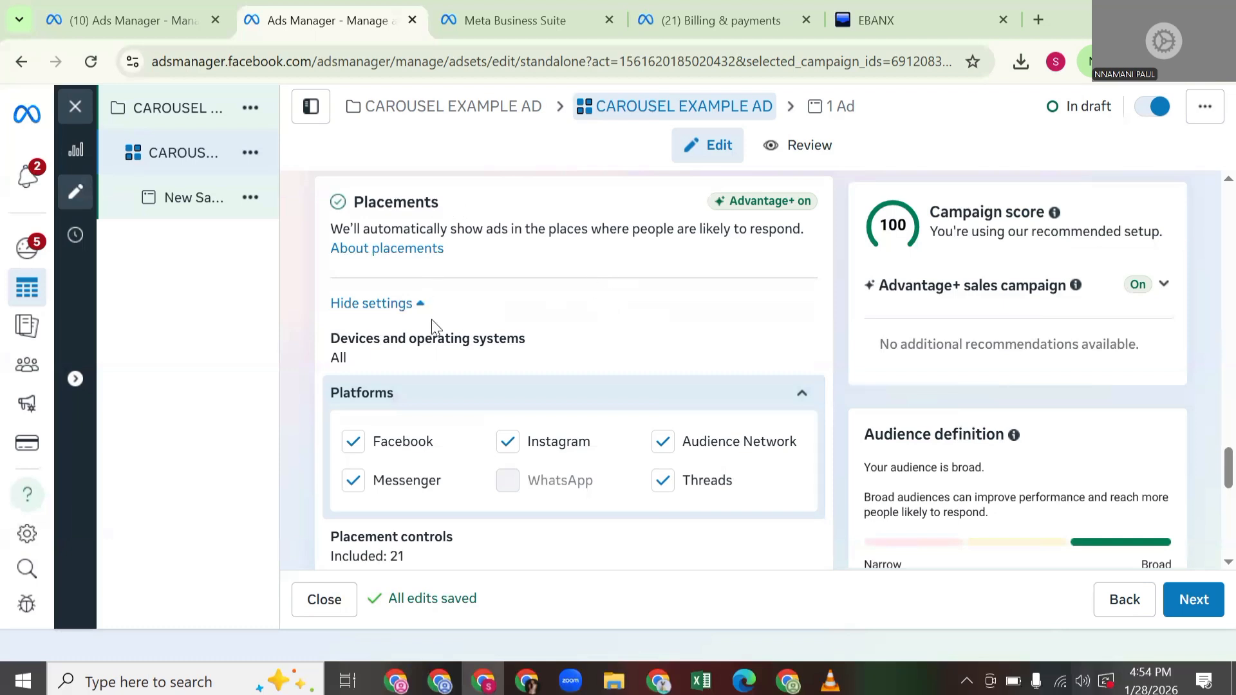
left_click(410, 309)
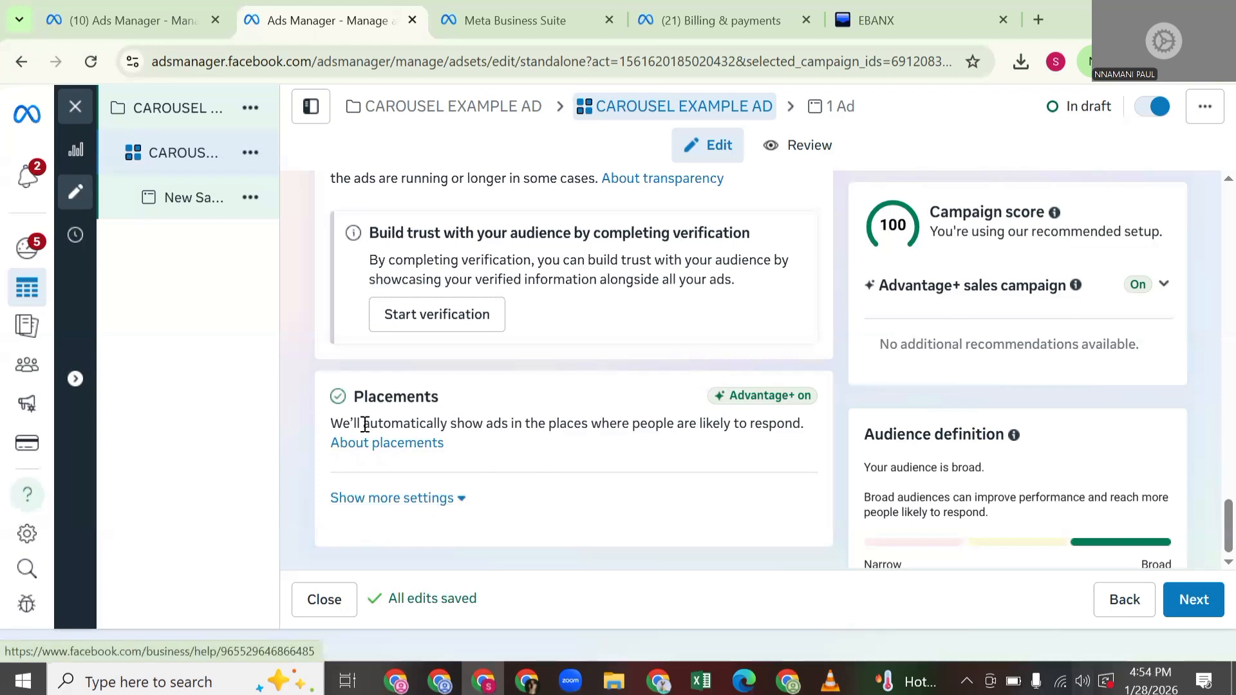
left_click_drag(330, 396, 541, 372)
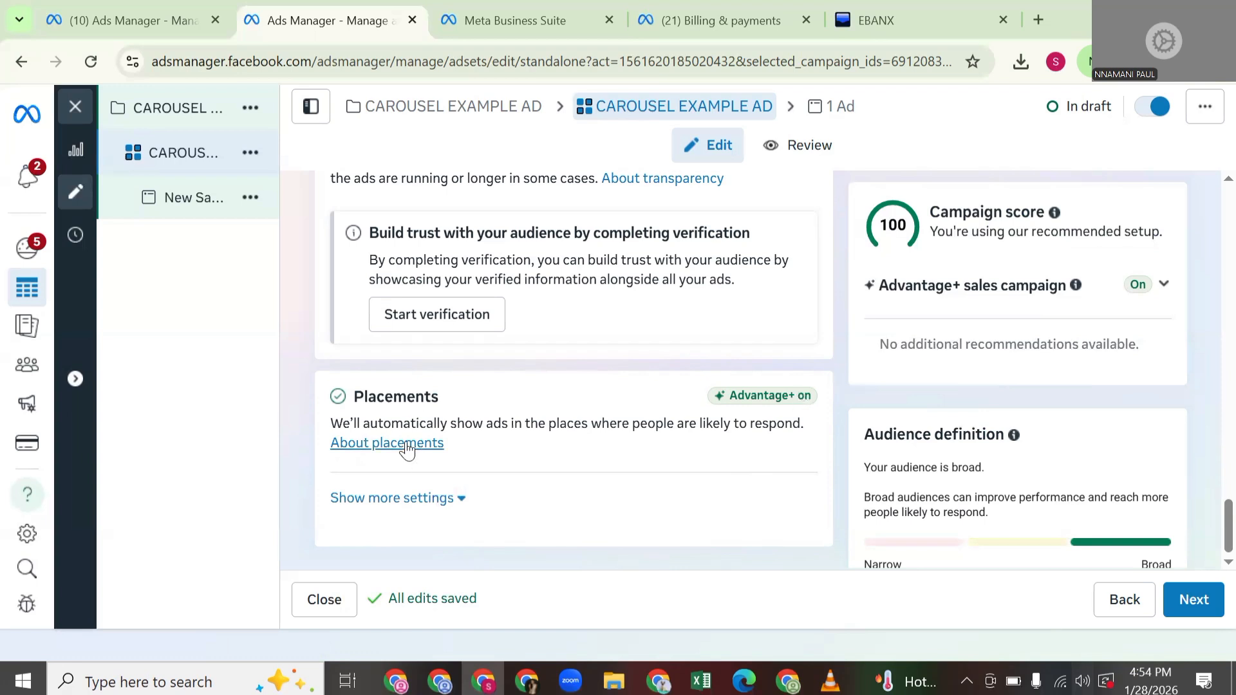
Expand the placement settings and limit the ad set's platforms to Facebook by deselecting Instagram, Messenger, Threads and Audience Network
left_click(443, 497)
scroll(386, 504, "up", 3)
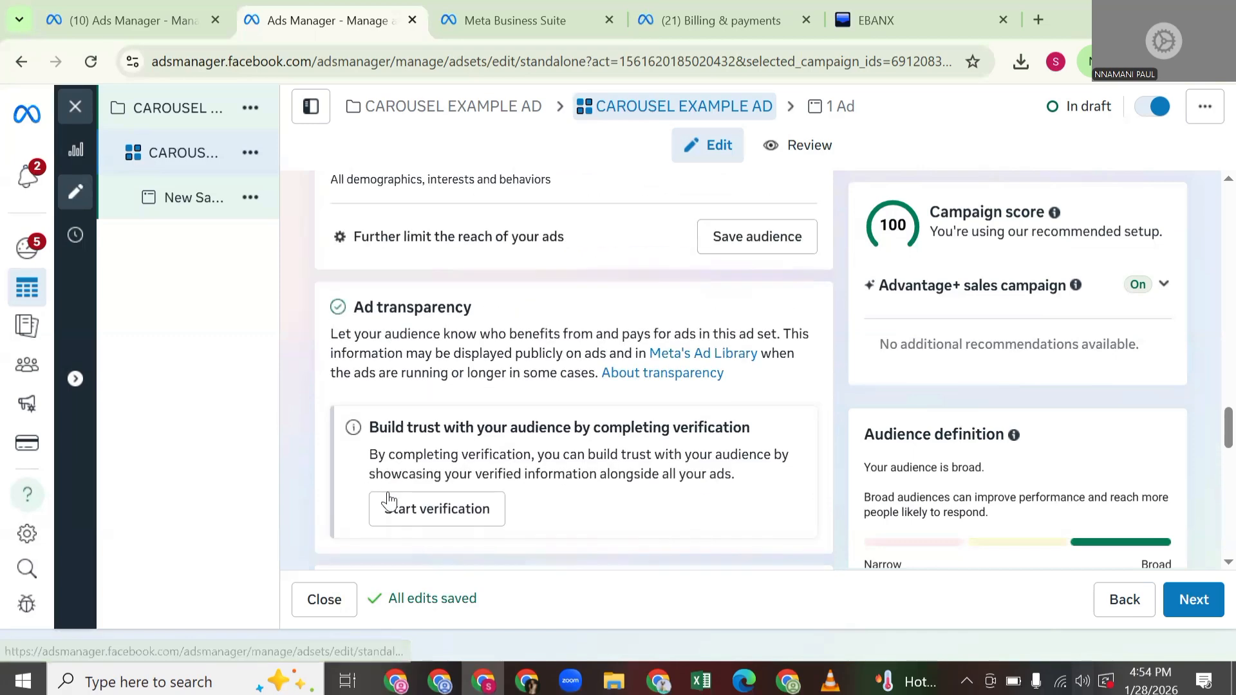
scroll(469, 469, "down", 5)
scroll(473, 467, "down", 6)
scroll(389, 309, "up", 4)
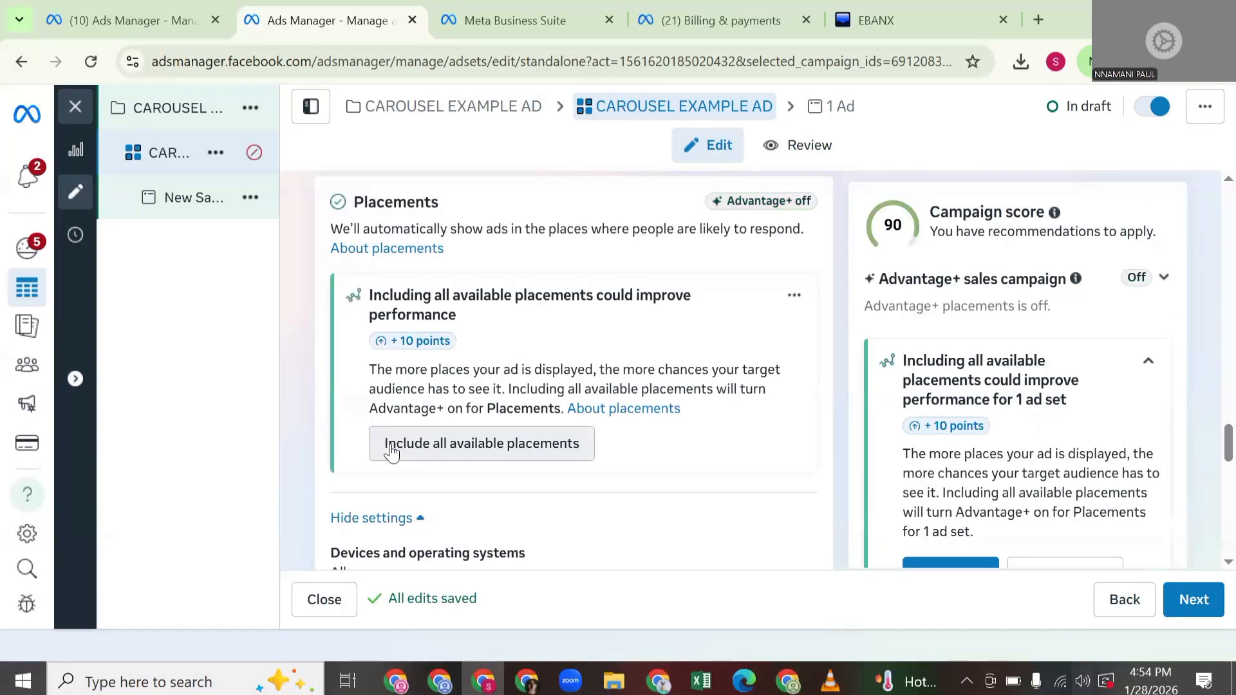
scroll(525, 402, "down", 4)
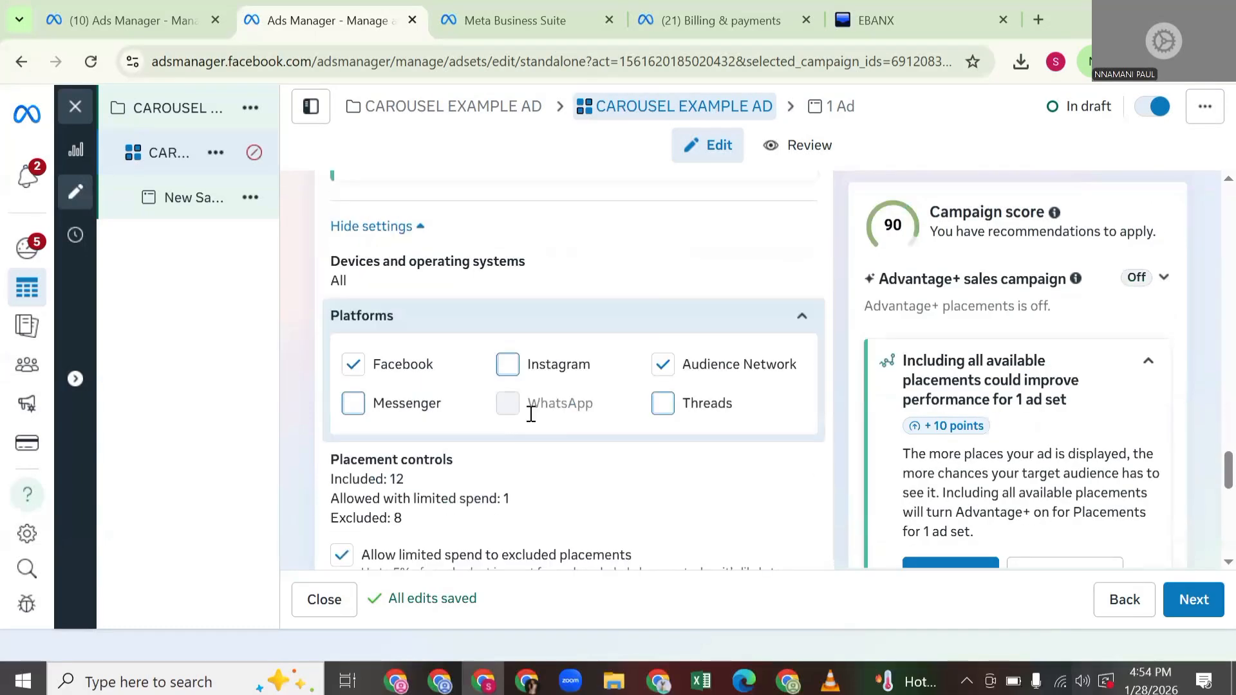
left_click(661, 369)
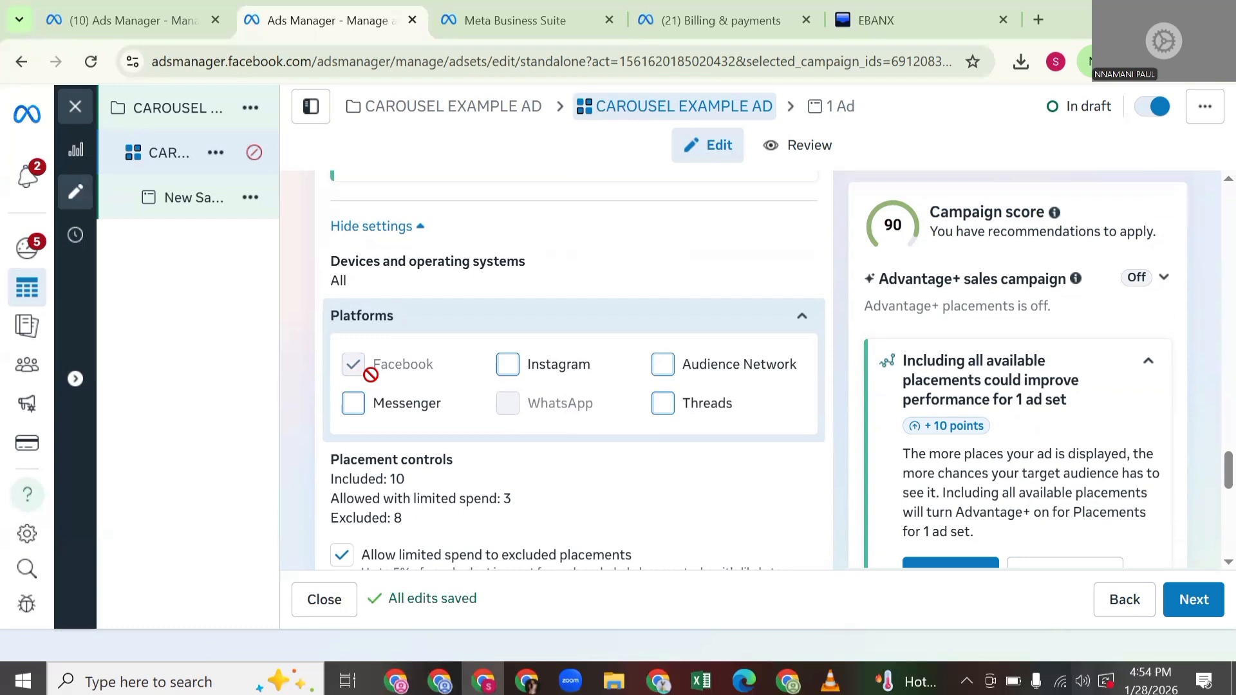
Edit the ad set's placement controls to exclude in-stream ads for reels
scroll(411, 386, "down", 9)
scroll(451, 399, "up", 5)
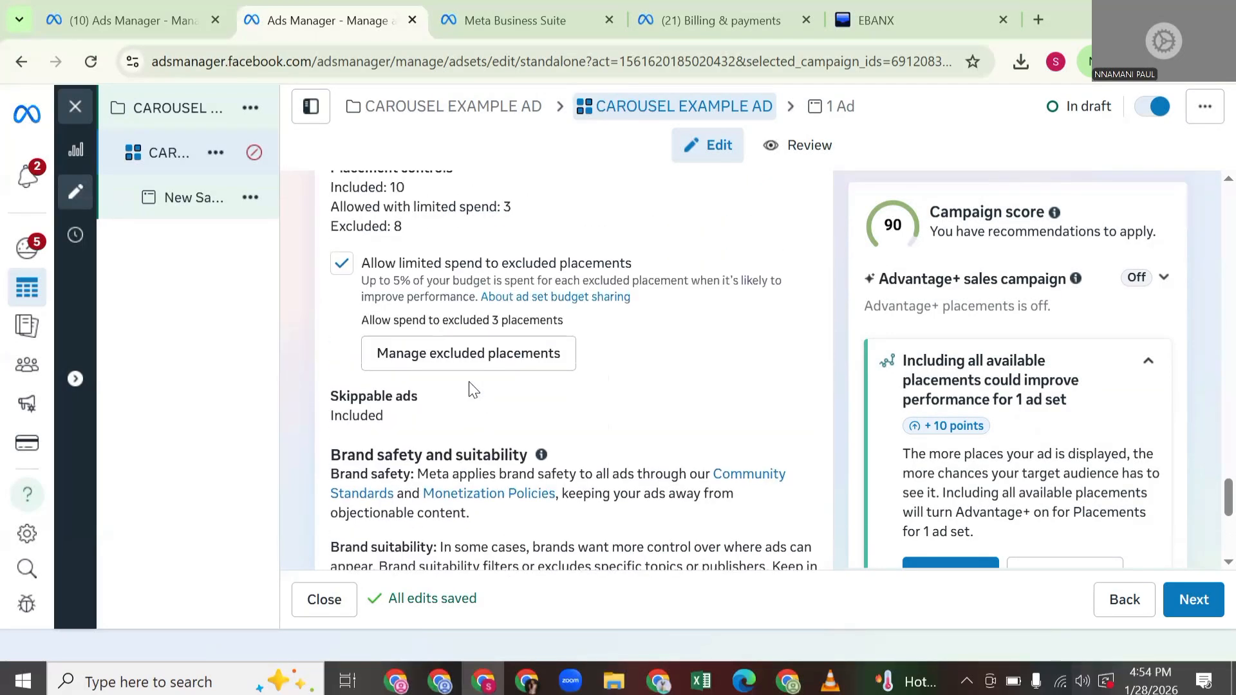
scroll(454, 374, "up", 4)
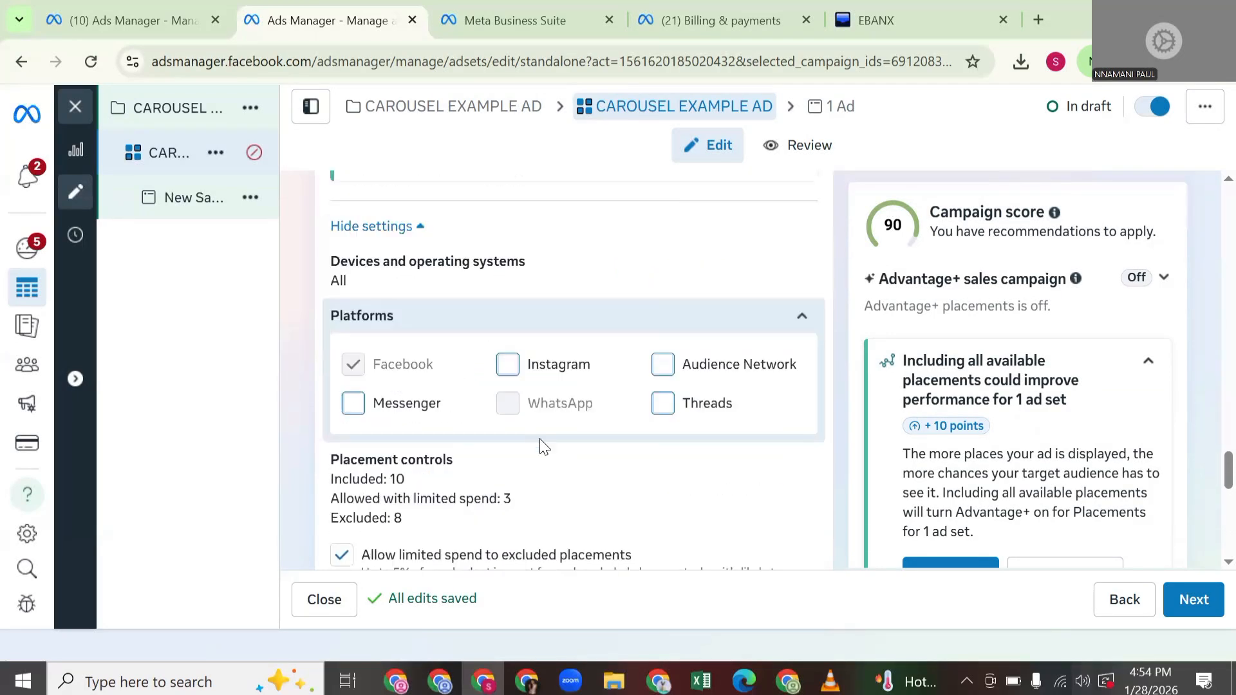
scroll(539, 435, "down", 3)
scroll(540, 423, "down", 2)
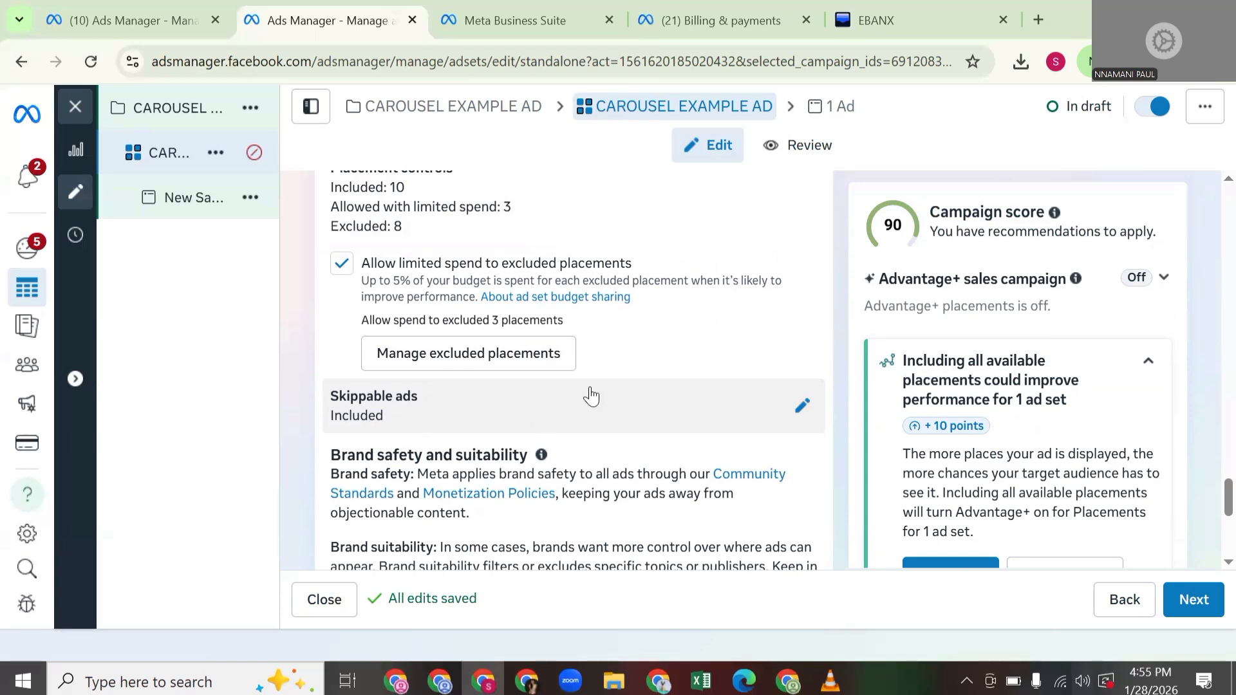
scroll(587, 394, "up", 3)
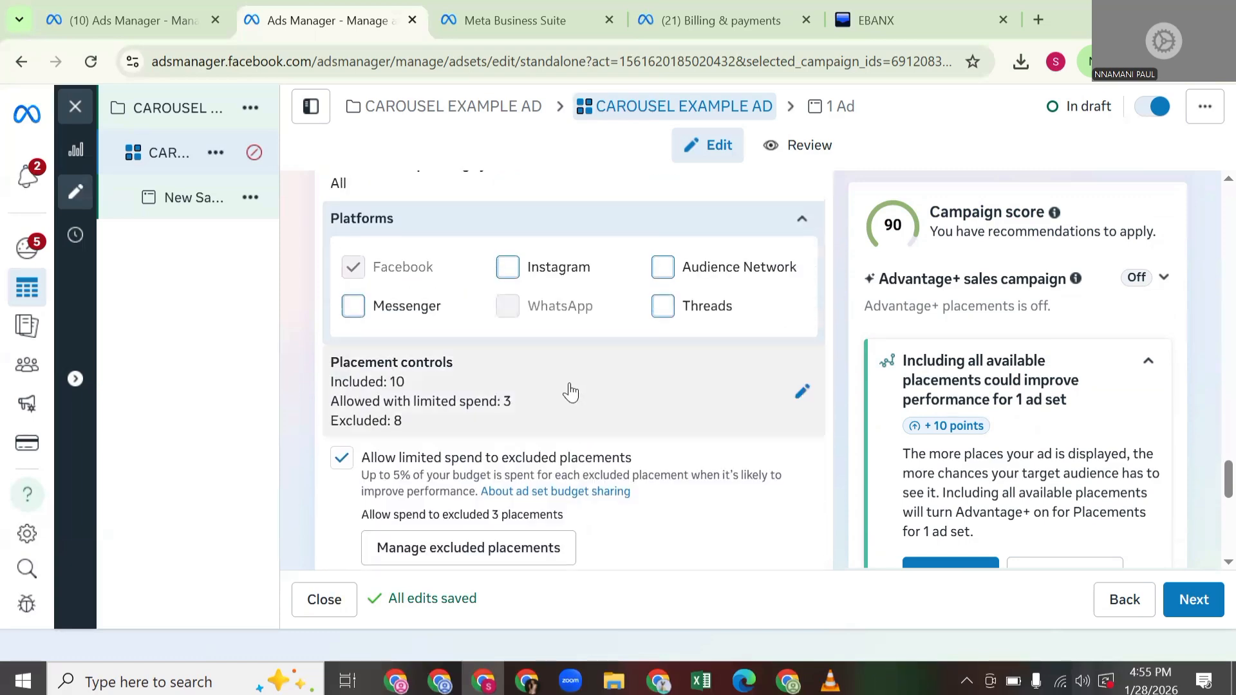
left_click(802, 393)
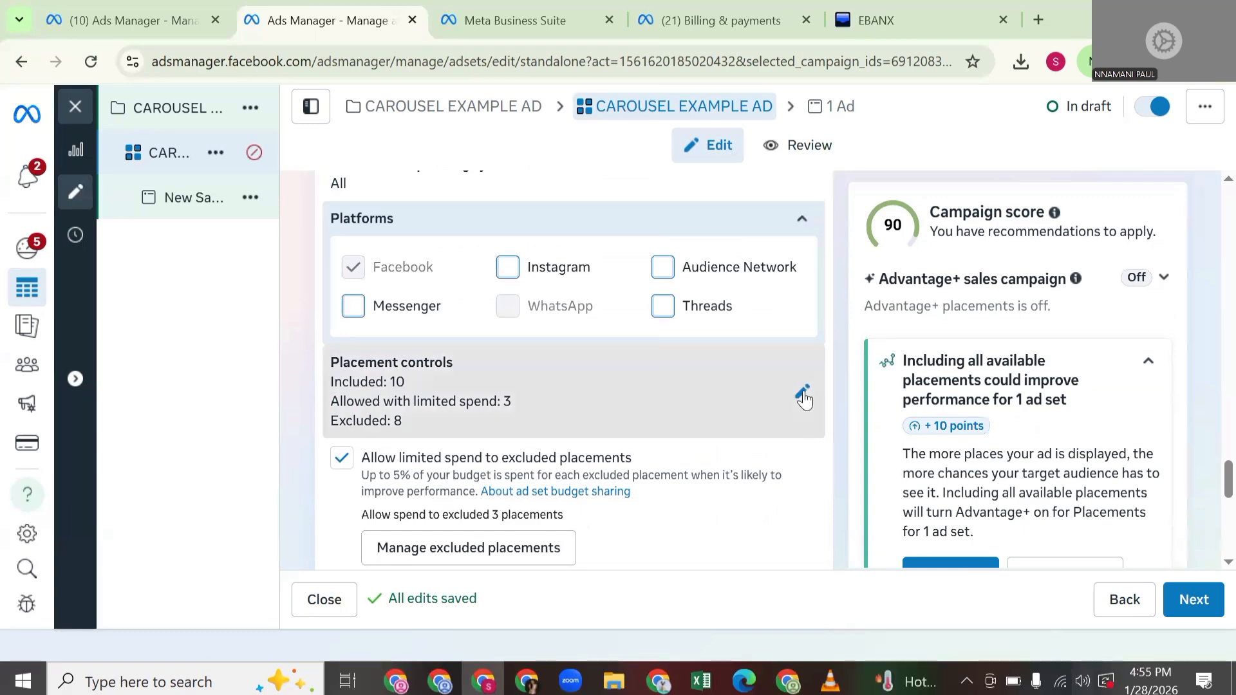
scroll(634, 361, "down", 2)
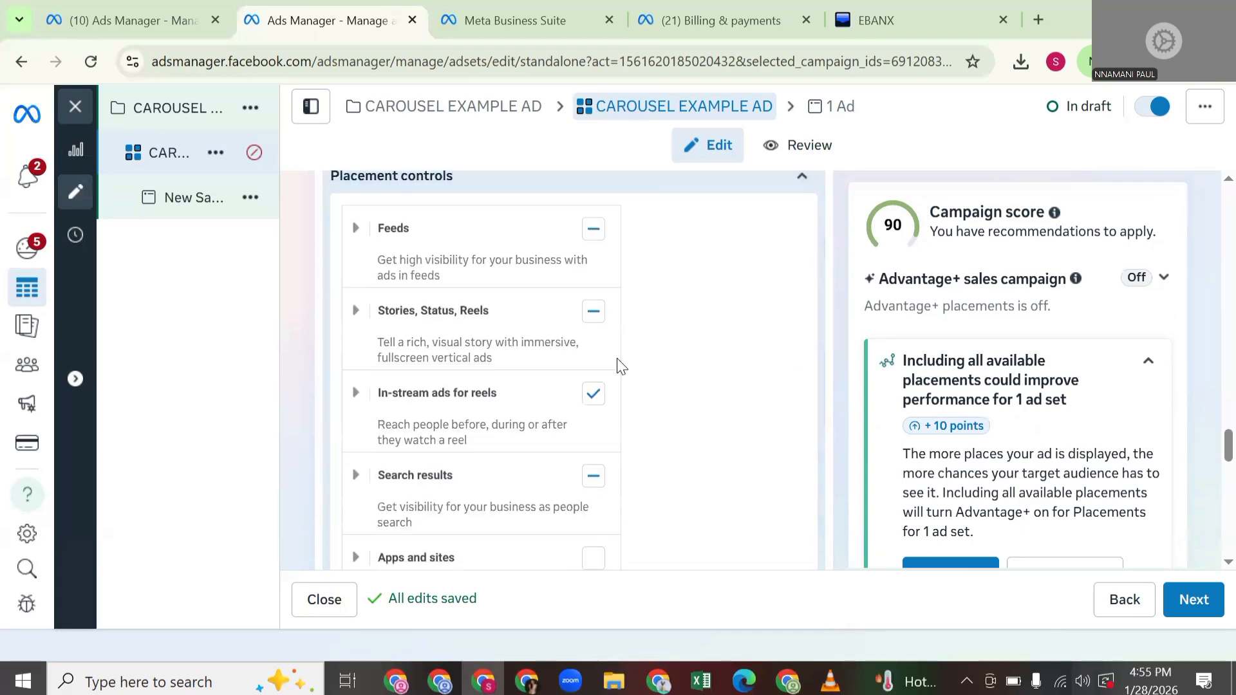
left_click(596, 393)
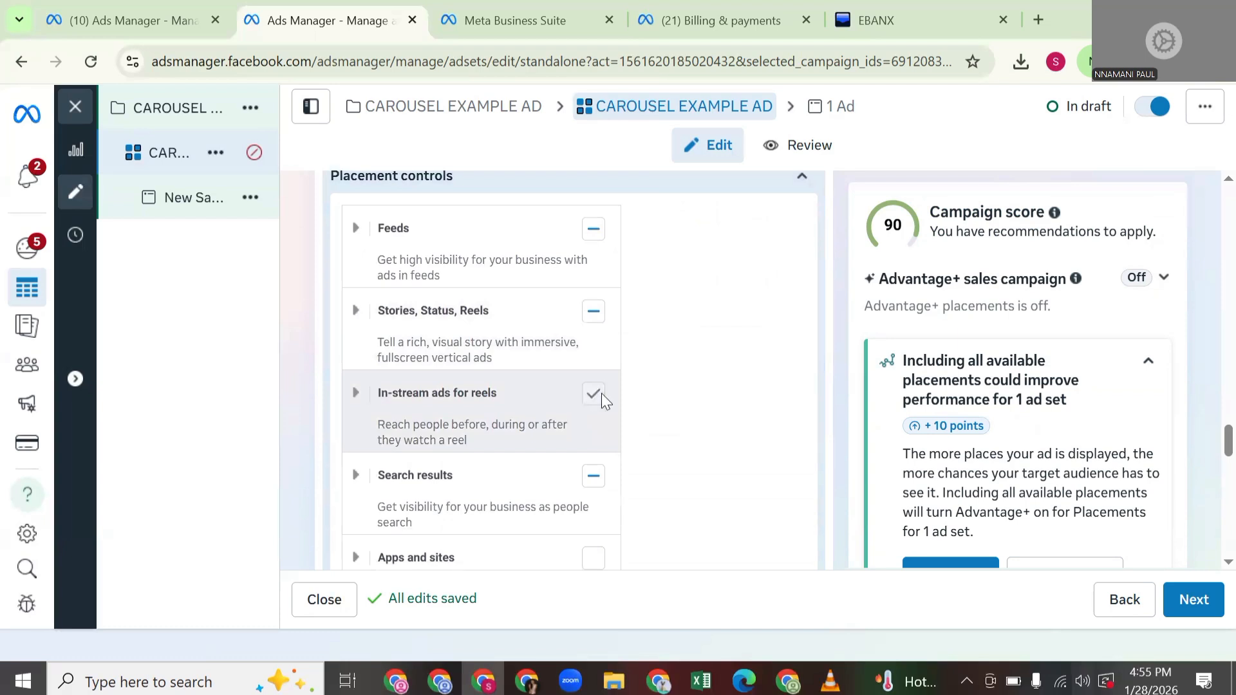
scroll(626, 388, "down", 4)
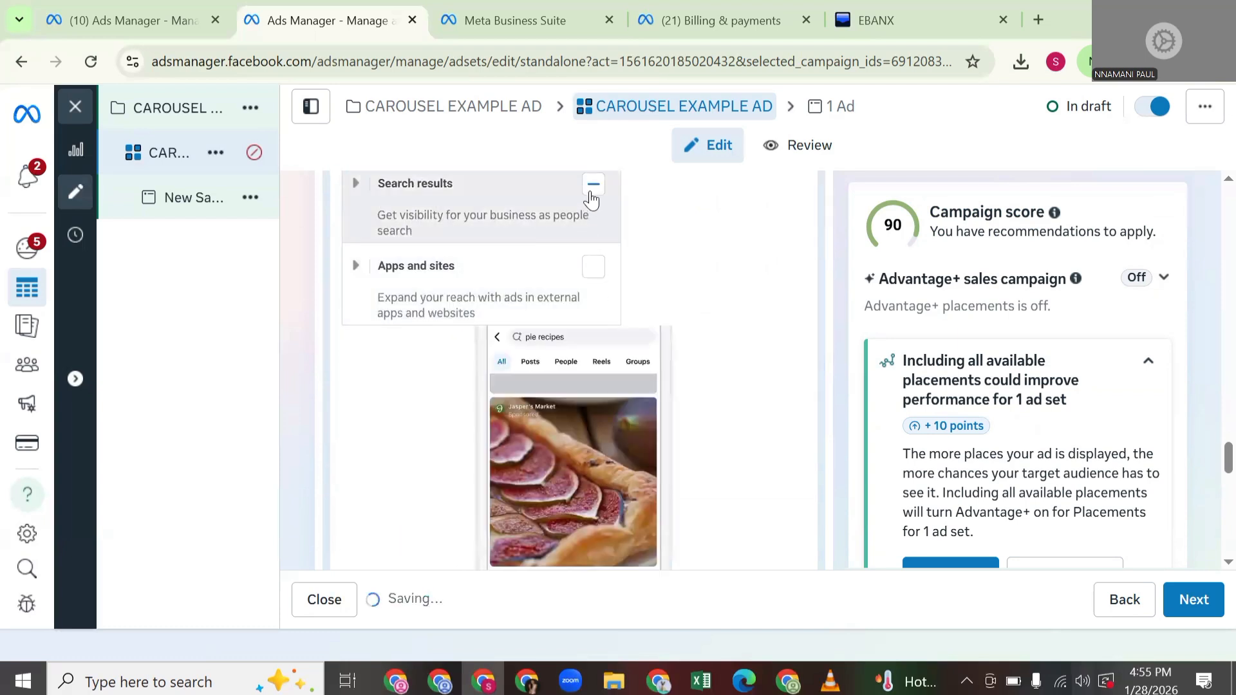
Select Instagram, Audience Network, Messenger and Threads again as placement platforms
scroll(588, 246, "up", 6)
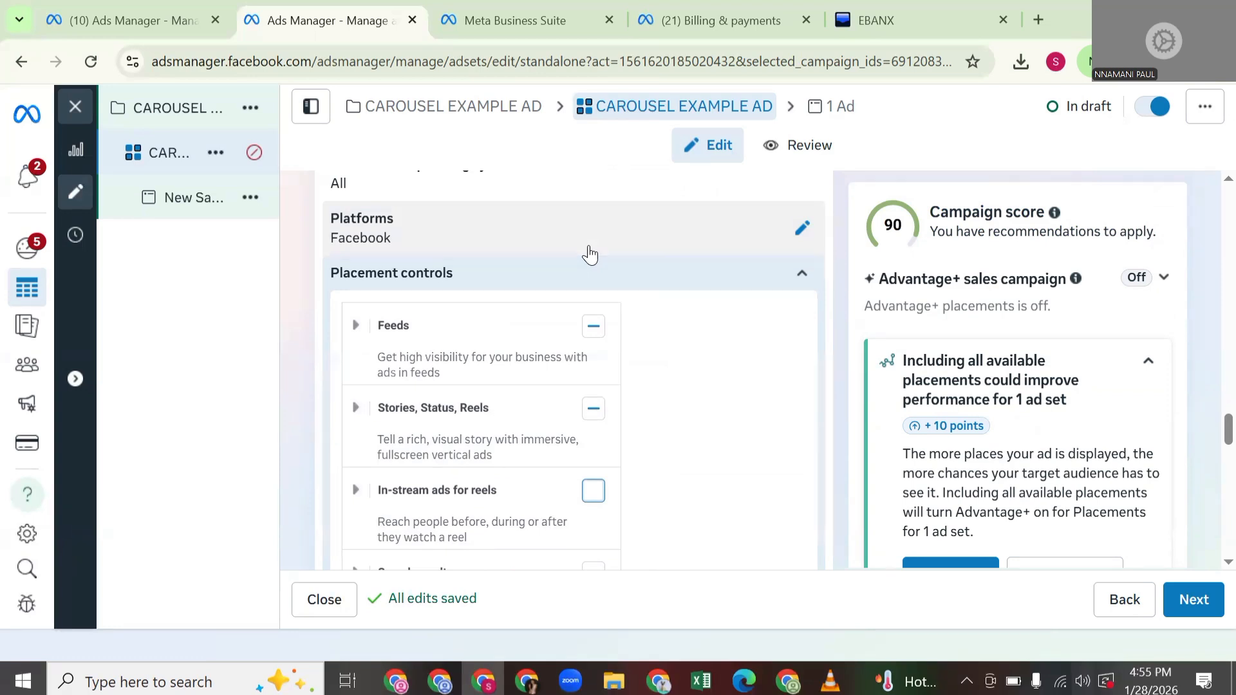
mouse_move(181, 175)
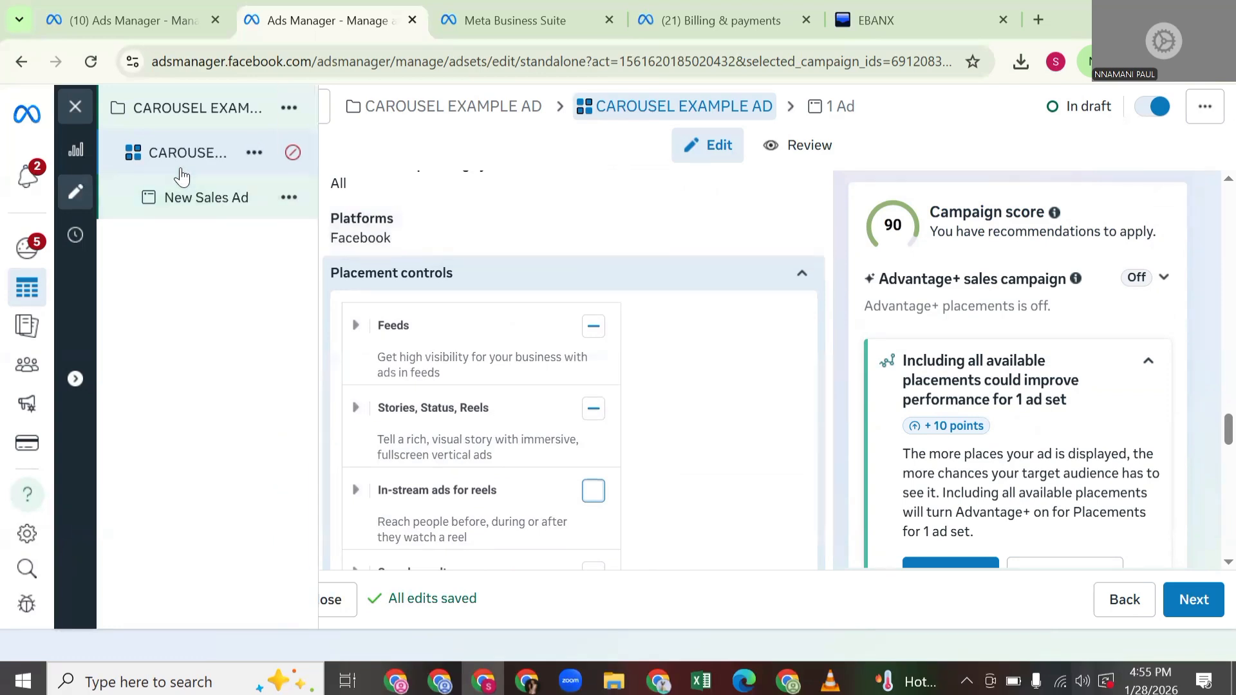
scroll(641, 330, "up", 2)
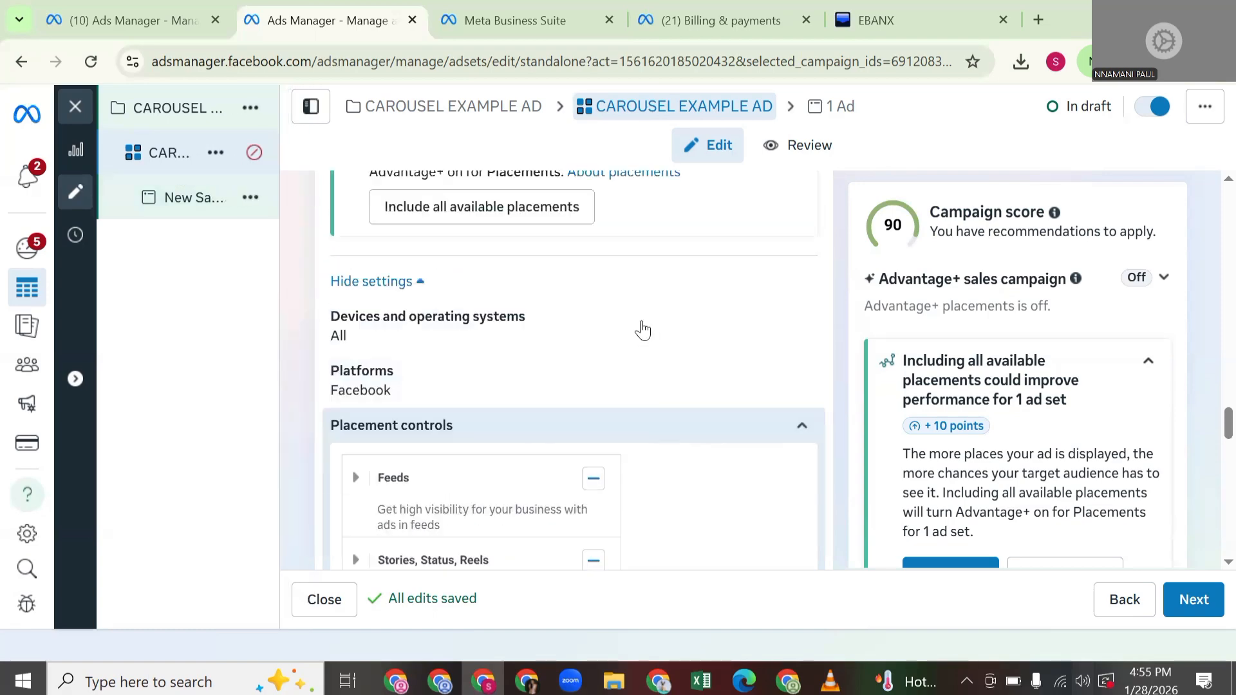
scroll(637, 309, "up", 2)
scroll(708, 271, "down", 4)
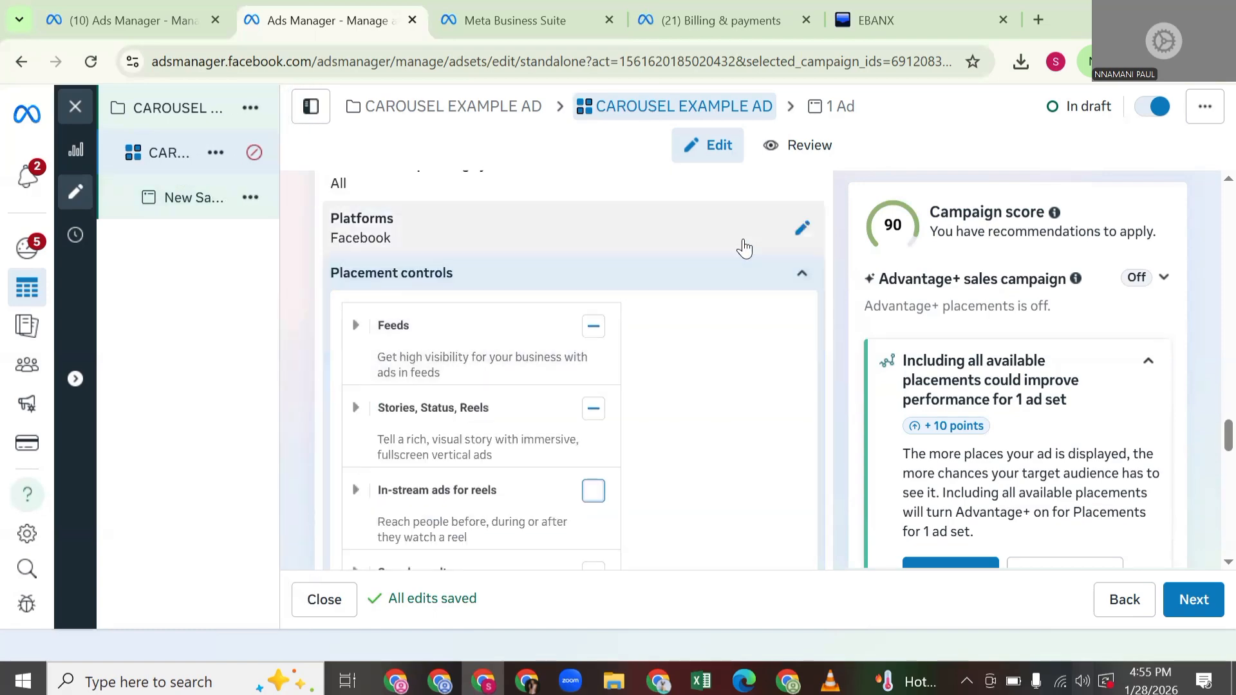
left_click(801, 228)
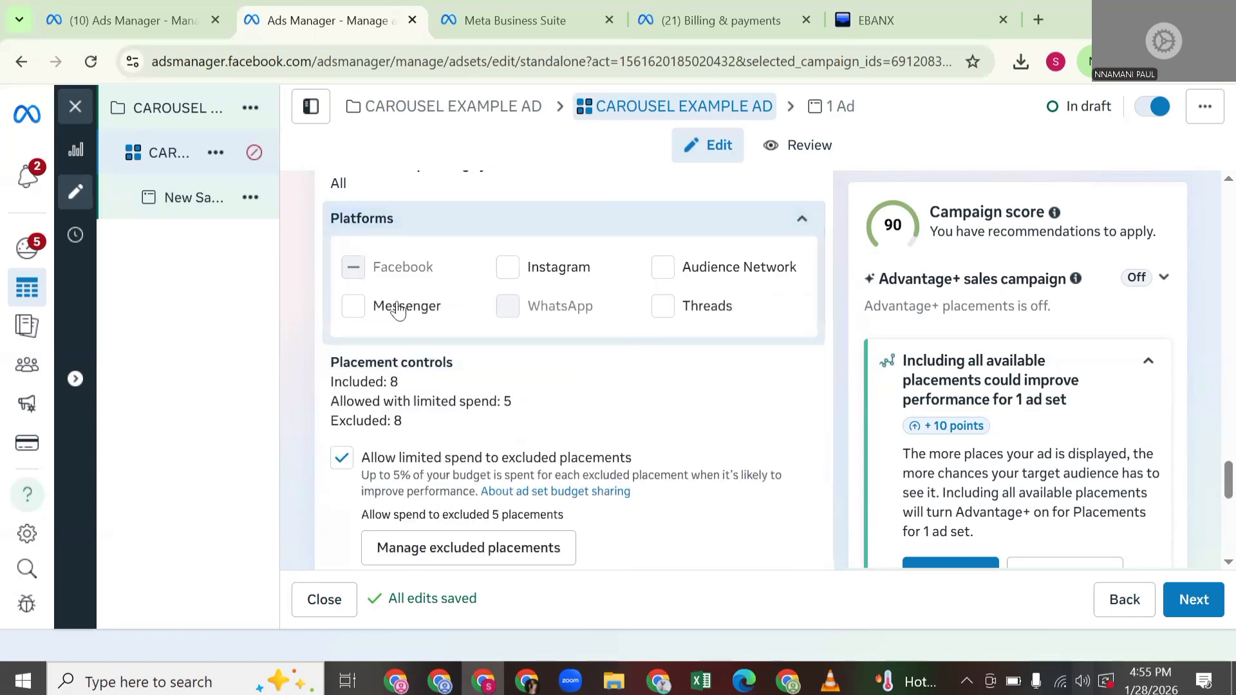
left_click(673, 270)
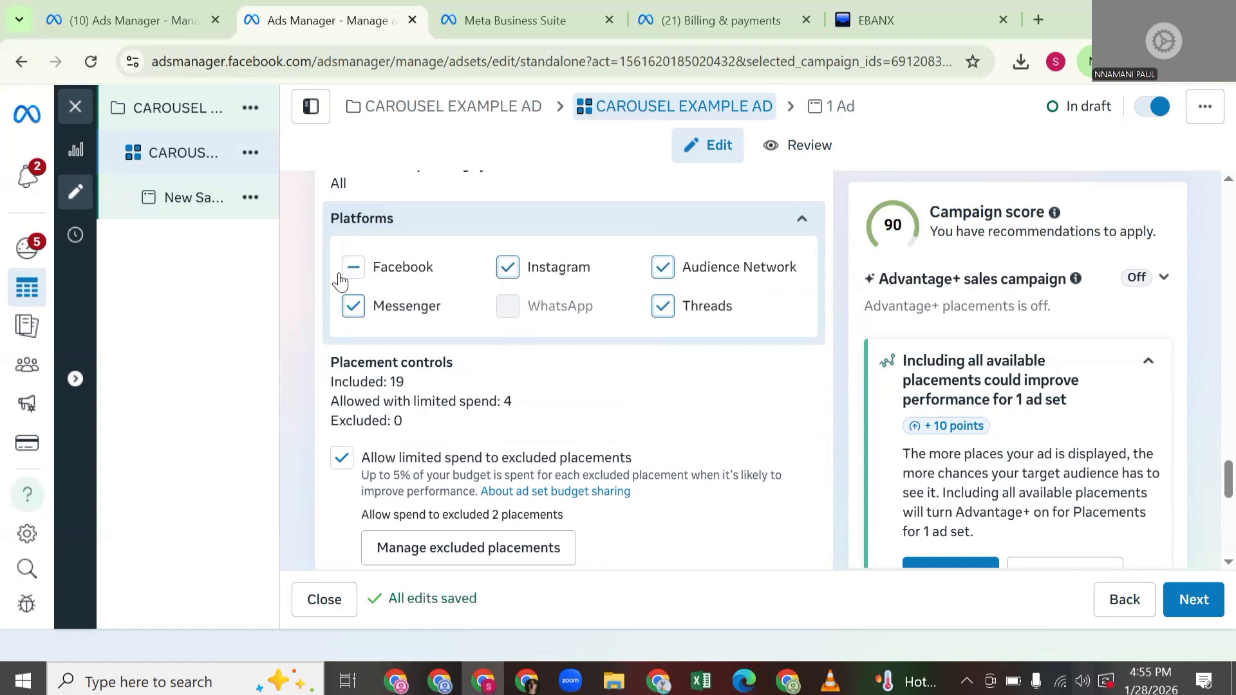
scroll(718, 387, "down", 5)
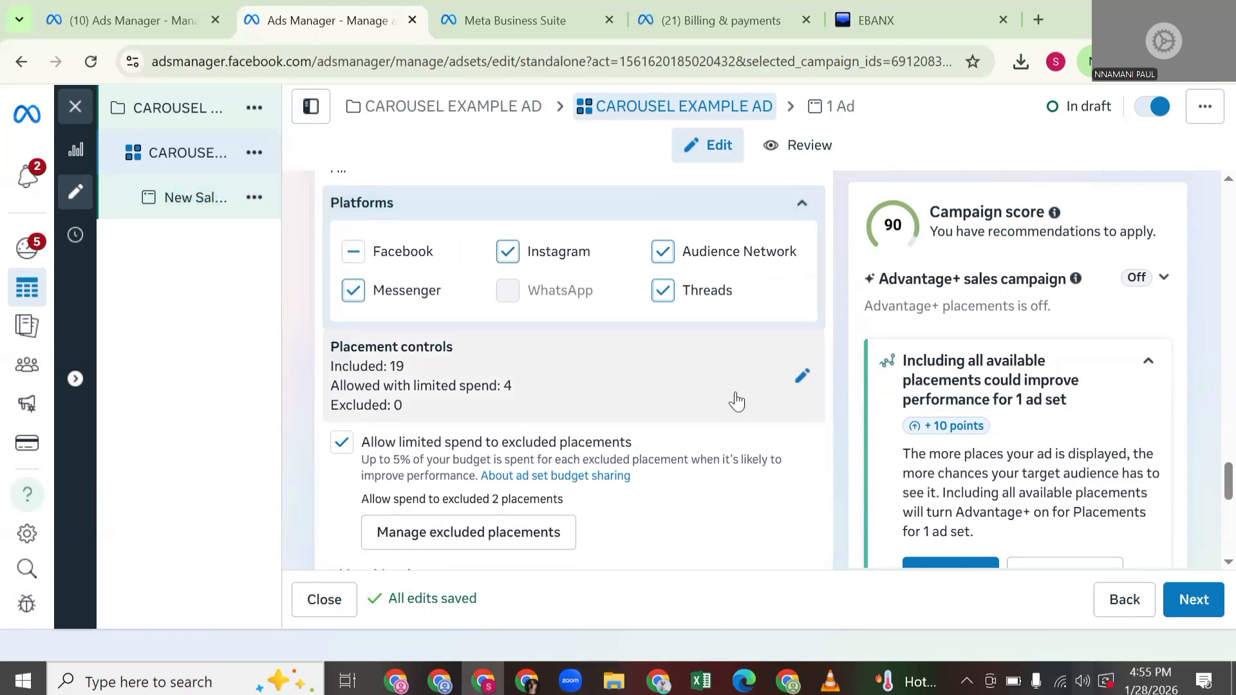
scroll(1133, 518, "down", 5)
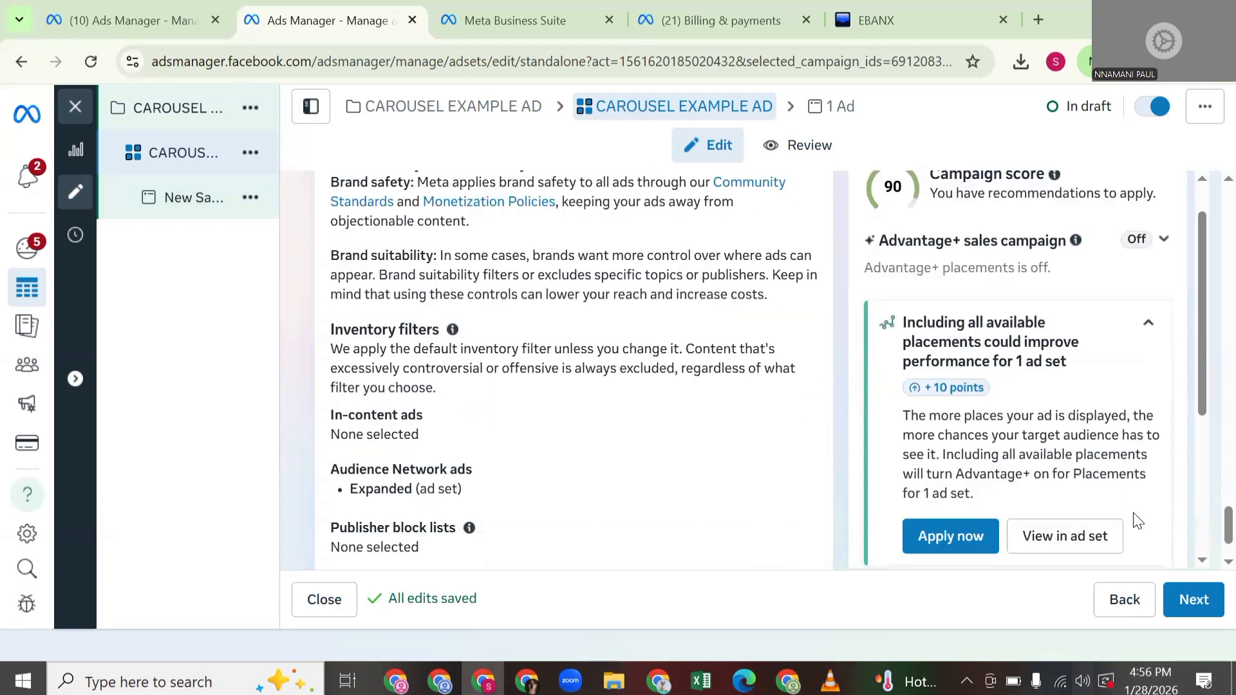
Continue to the ad level and name the ad CAROUSEL EXAMPLE AD
left_click(1191, 599)
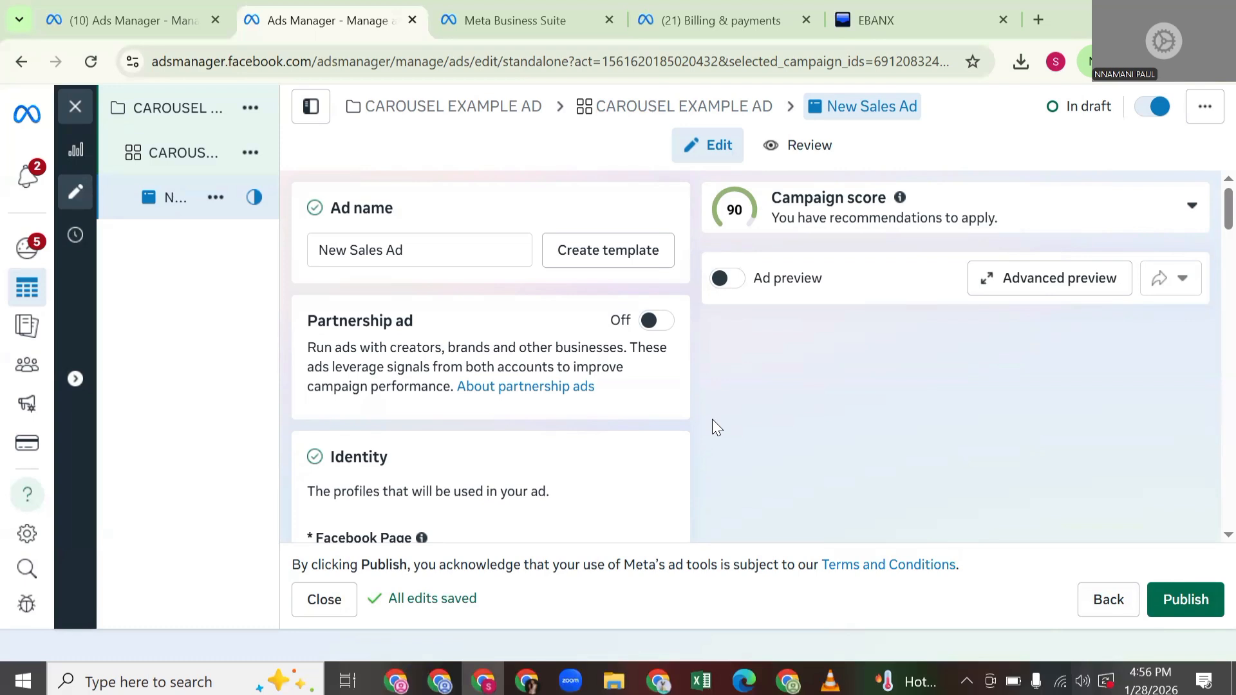
triple_click(451, 250)
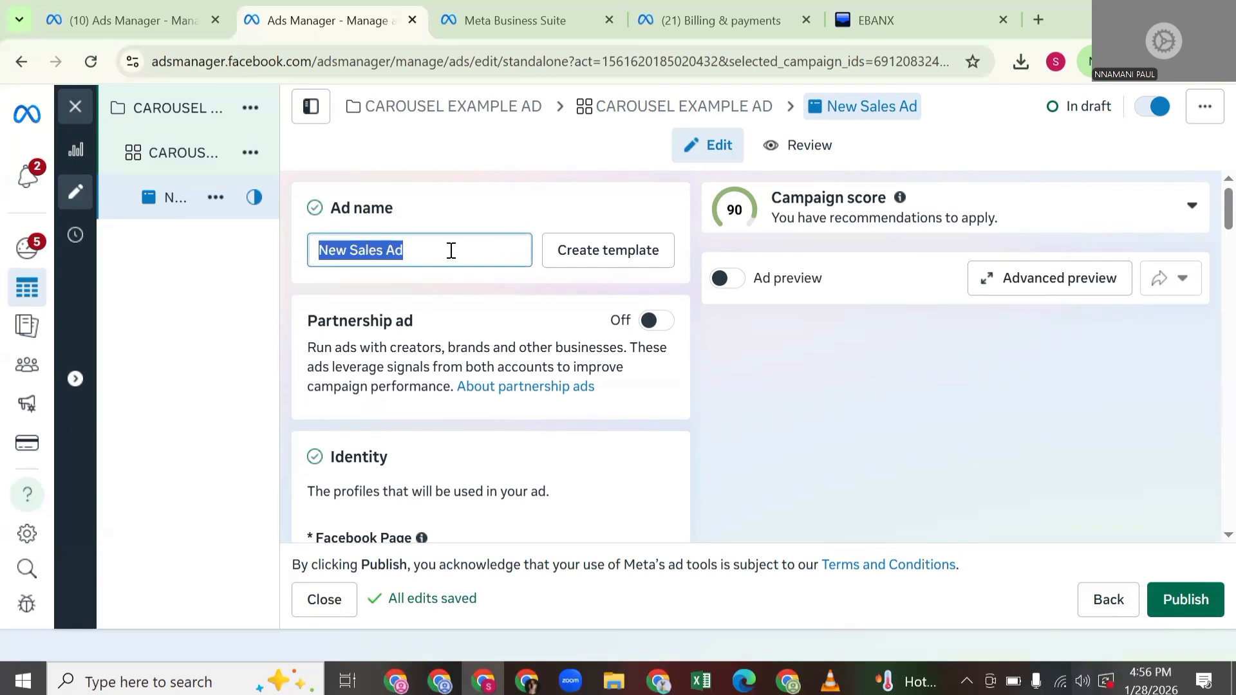
type("CAROU")
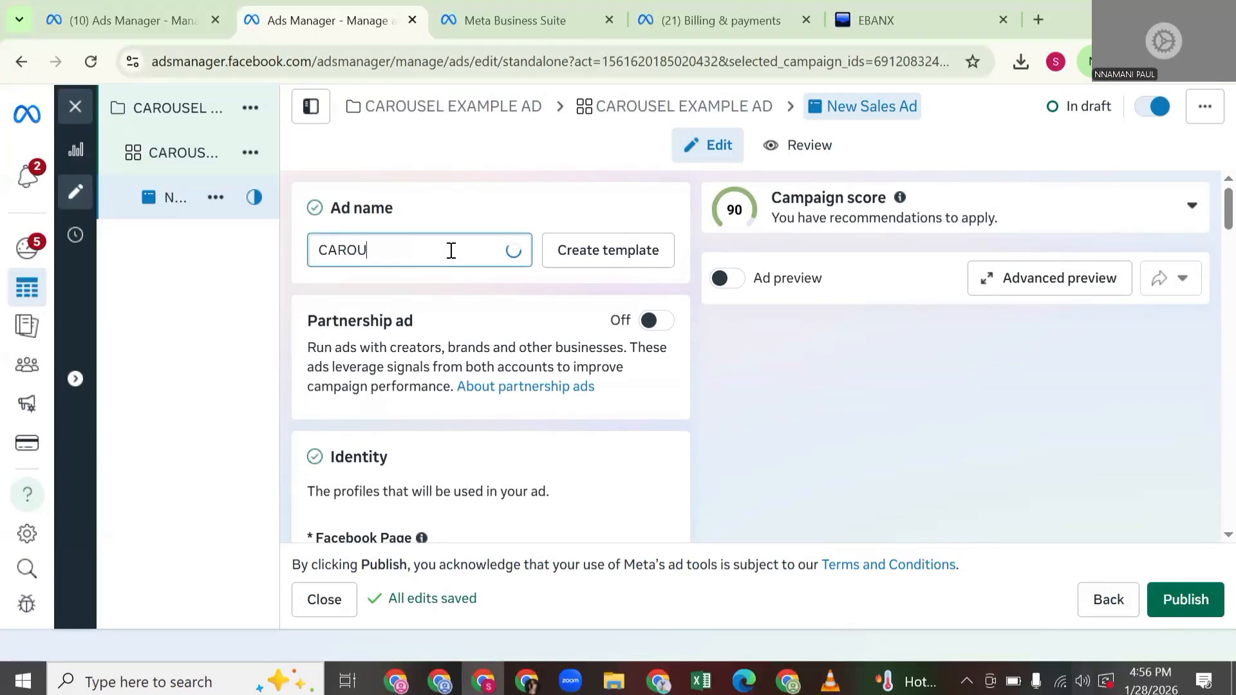
type("SEL EXAMPLE AD")
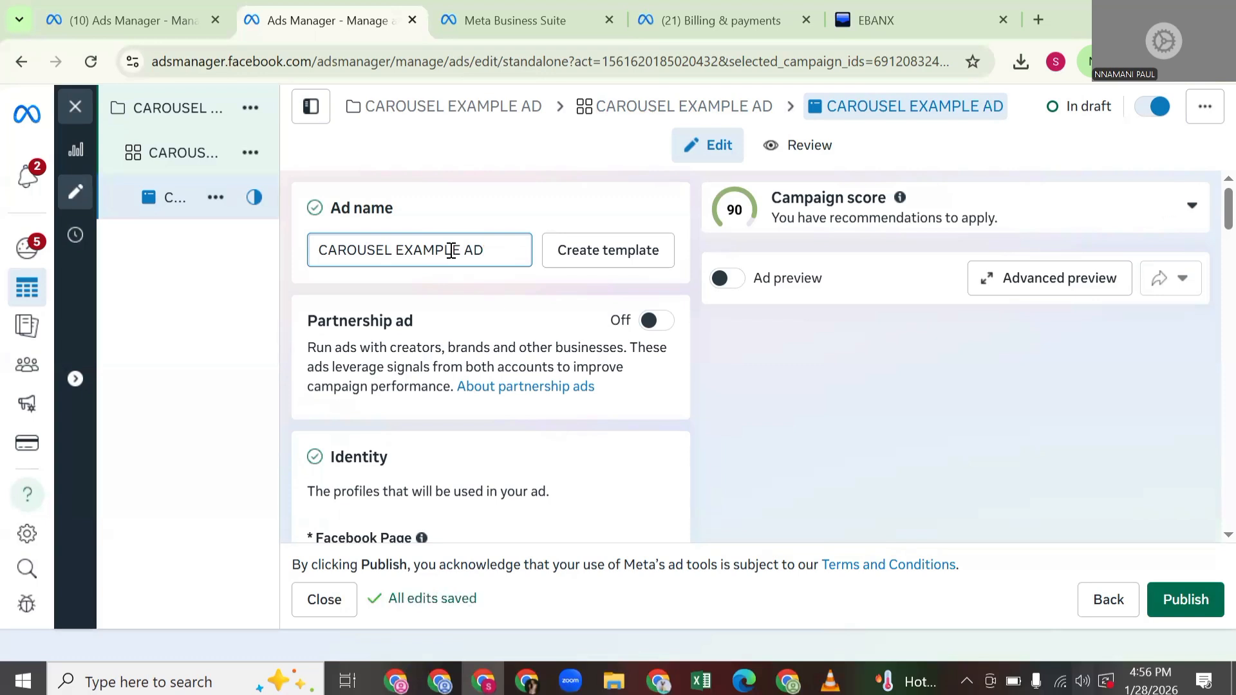
Turn on the ad preview and look over the ad's partnership, identity, creative source and format settings
left_click(726, 289)
scroll(625, 329, "down", 5)
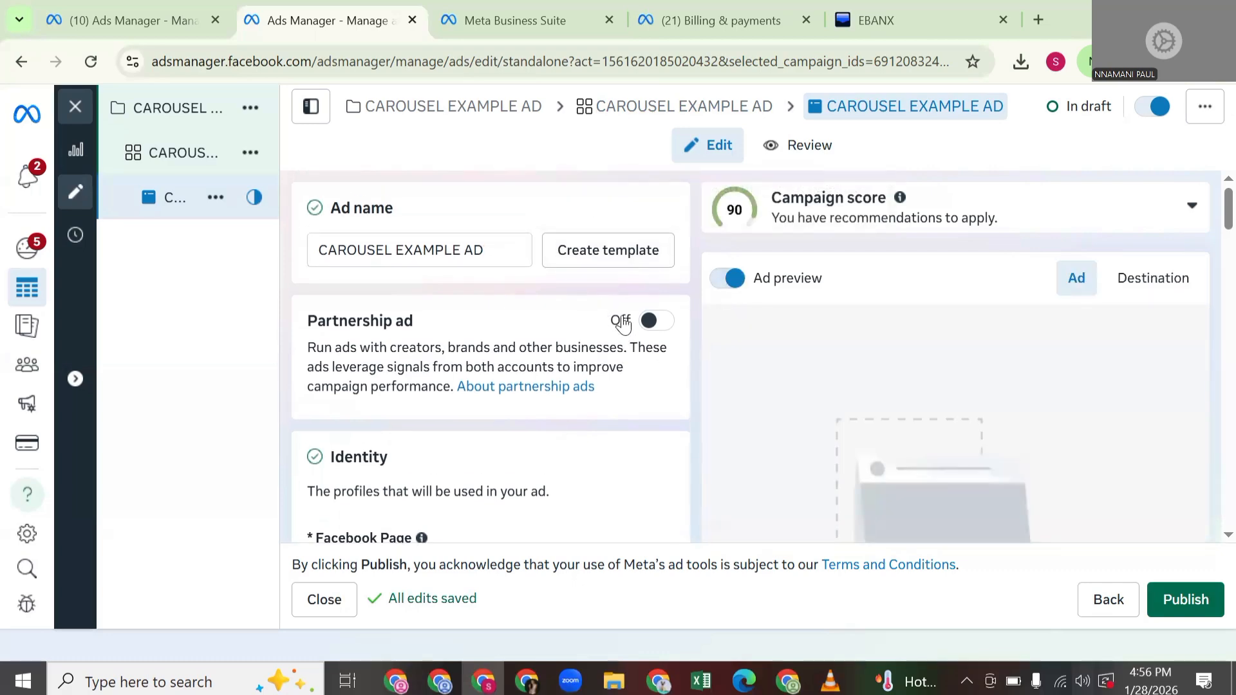
scroll(634, 334, "down", 3)
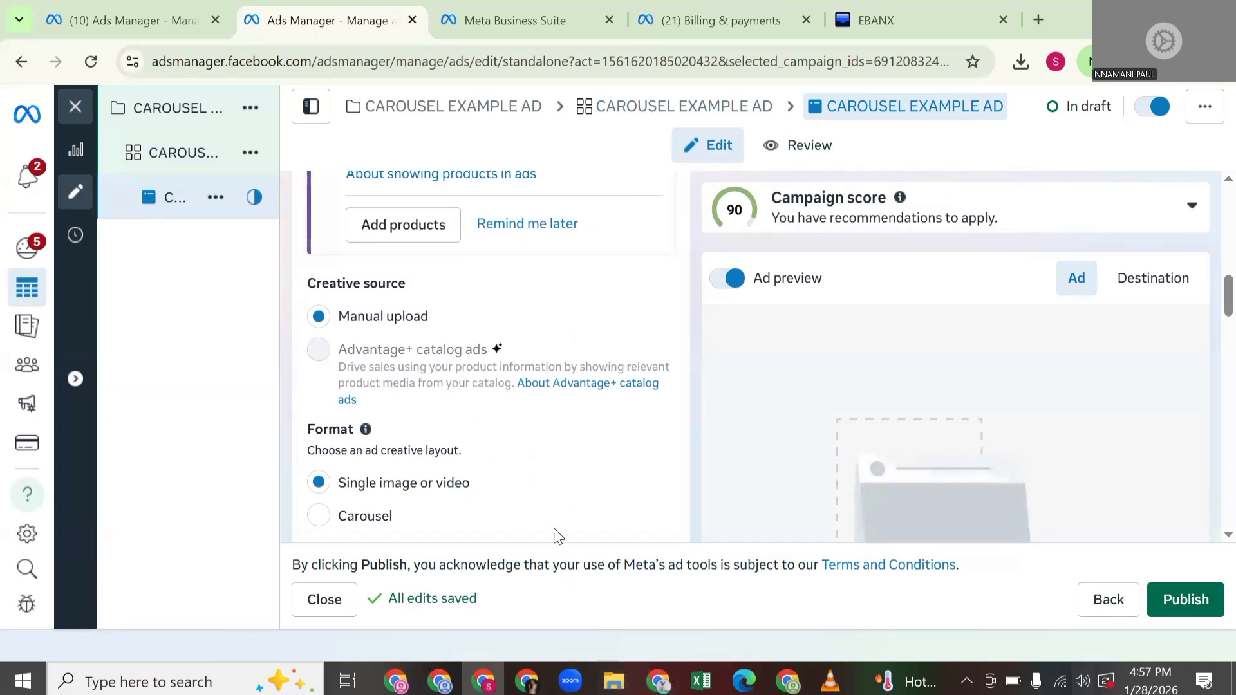
scroll(565, 504, "up", 1)
scroll(546, 319, "up", 5)
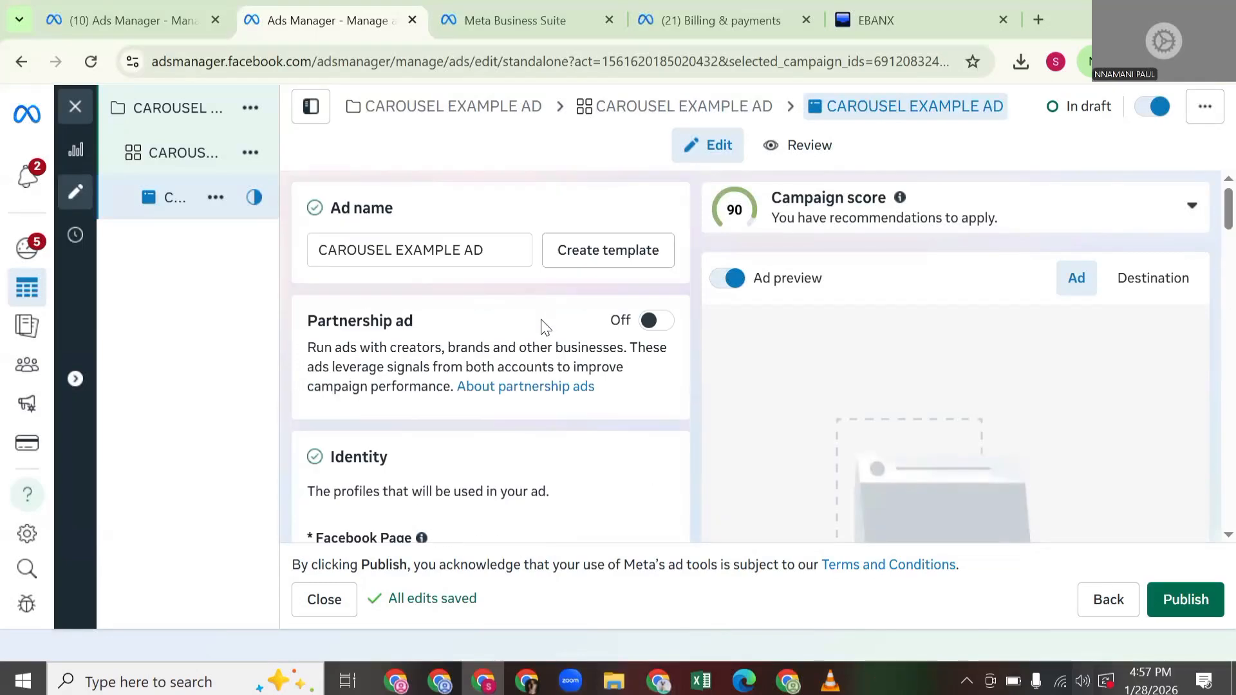
Choose Eat Right With Esther as the Facebook Page in the ad's identity settings
scroll(544, 331, "down", 4)
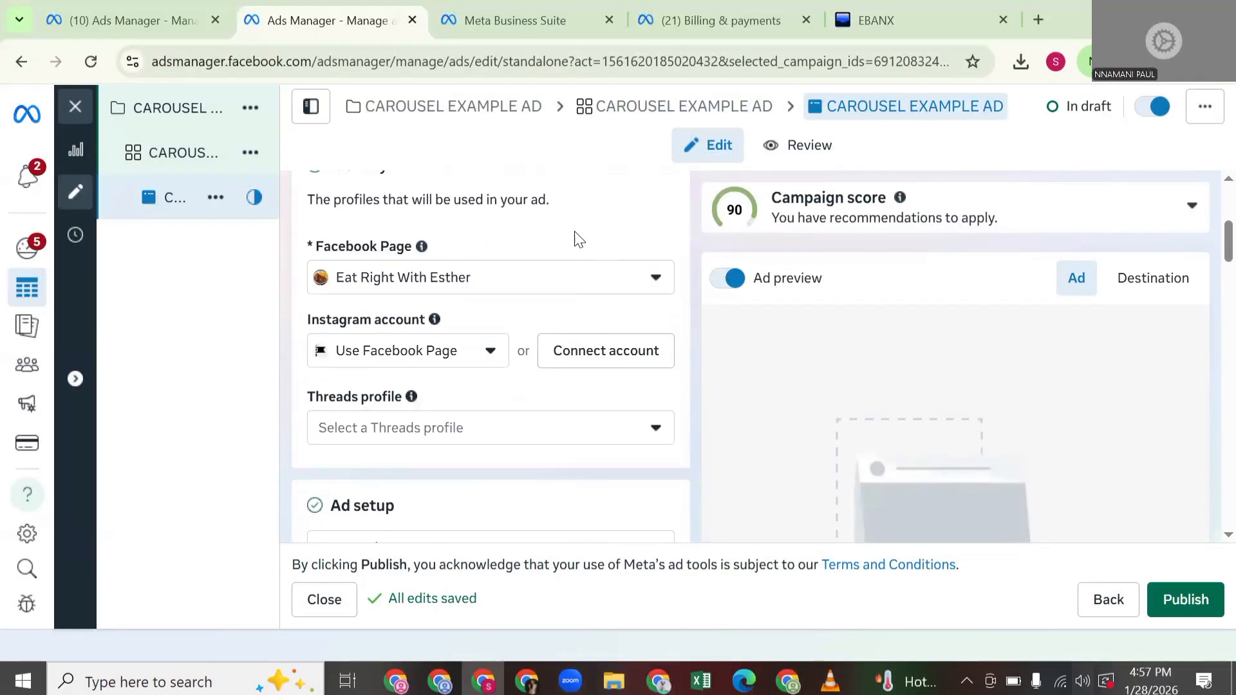
left_click(583, 293)
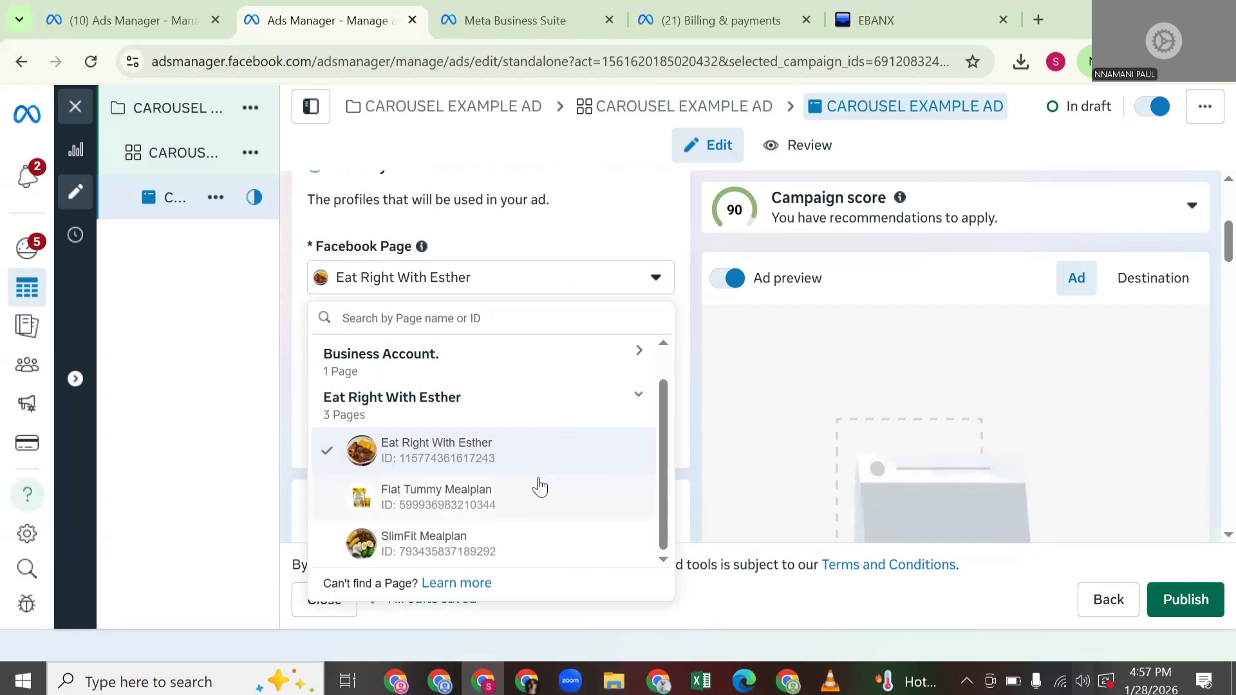
scroll(499, 460, "up", 1)
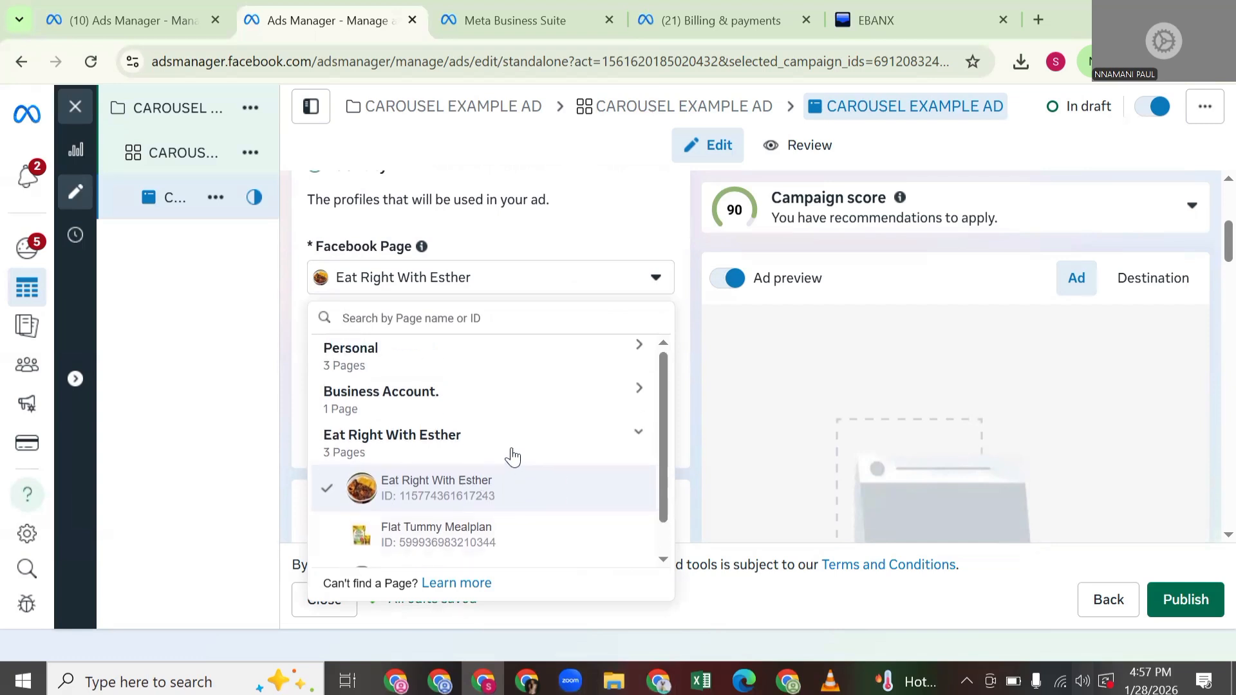
scroll(514, 457, "down", 1)
left_click(513, 466)
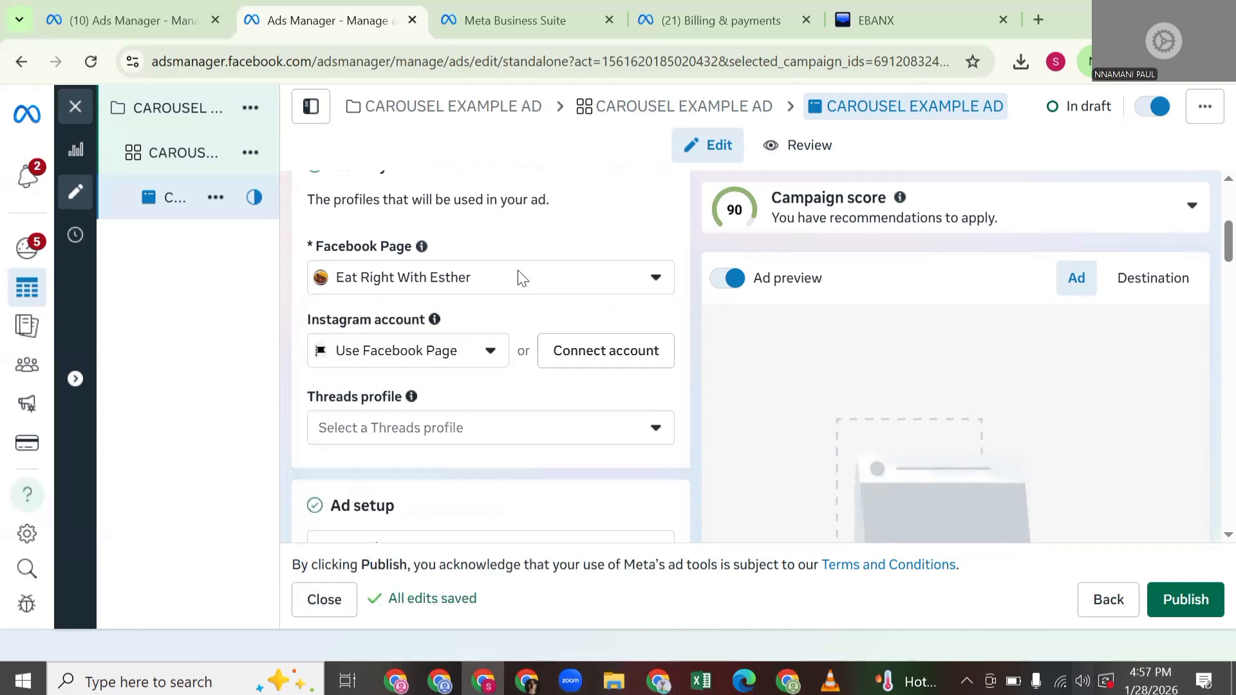
Set both the Instagram account and the Threads profile to use the Facebook Page
scroll(476, 328, "down", 3)
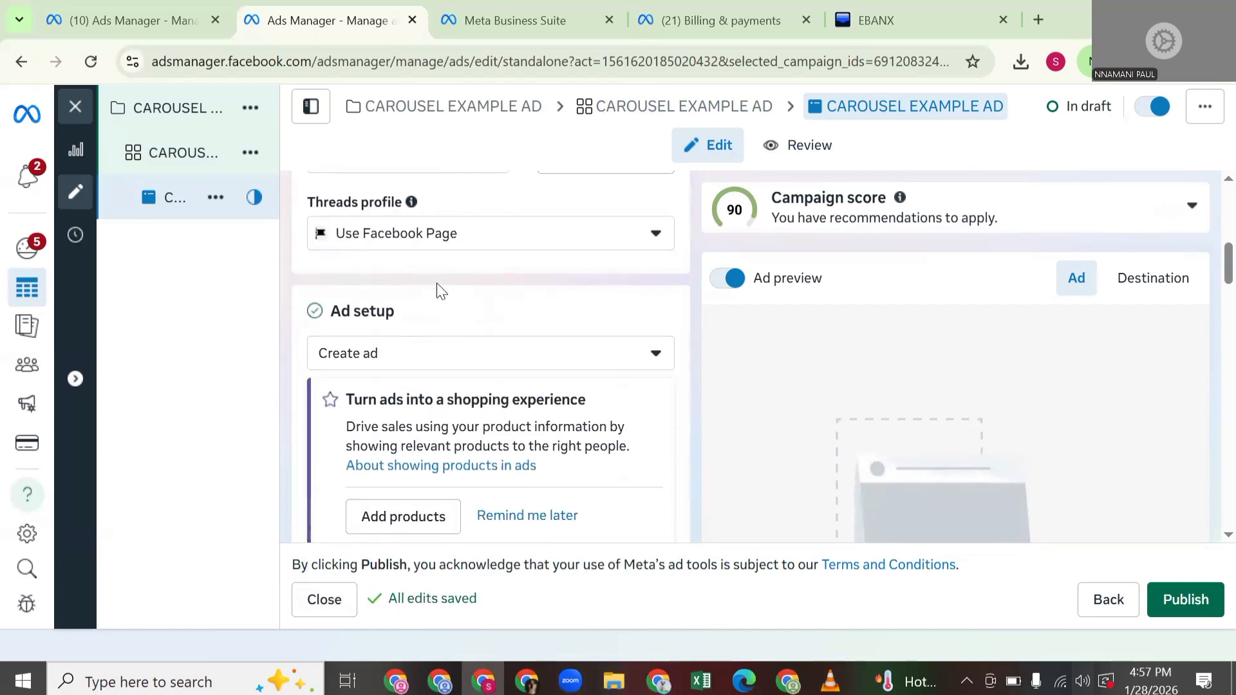
scroll(428, 277, "up", 2)
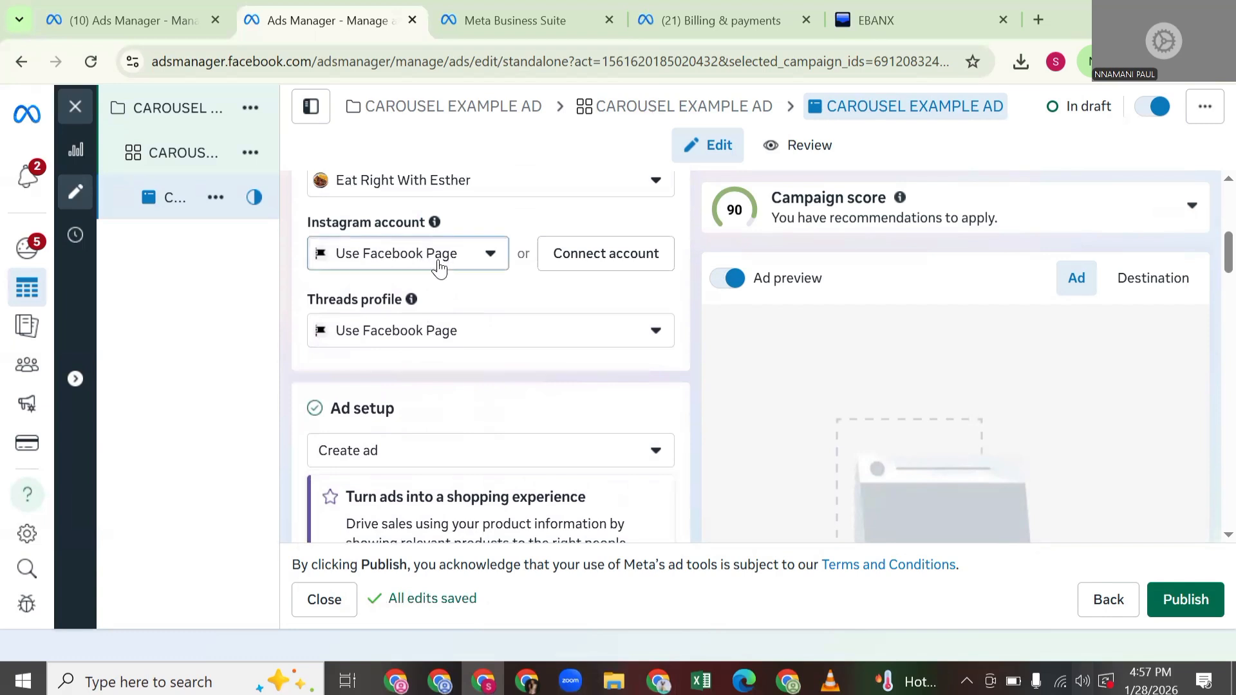
left_click(440, 269)
left_click(442, 335)
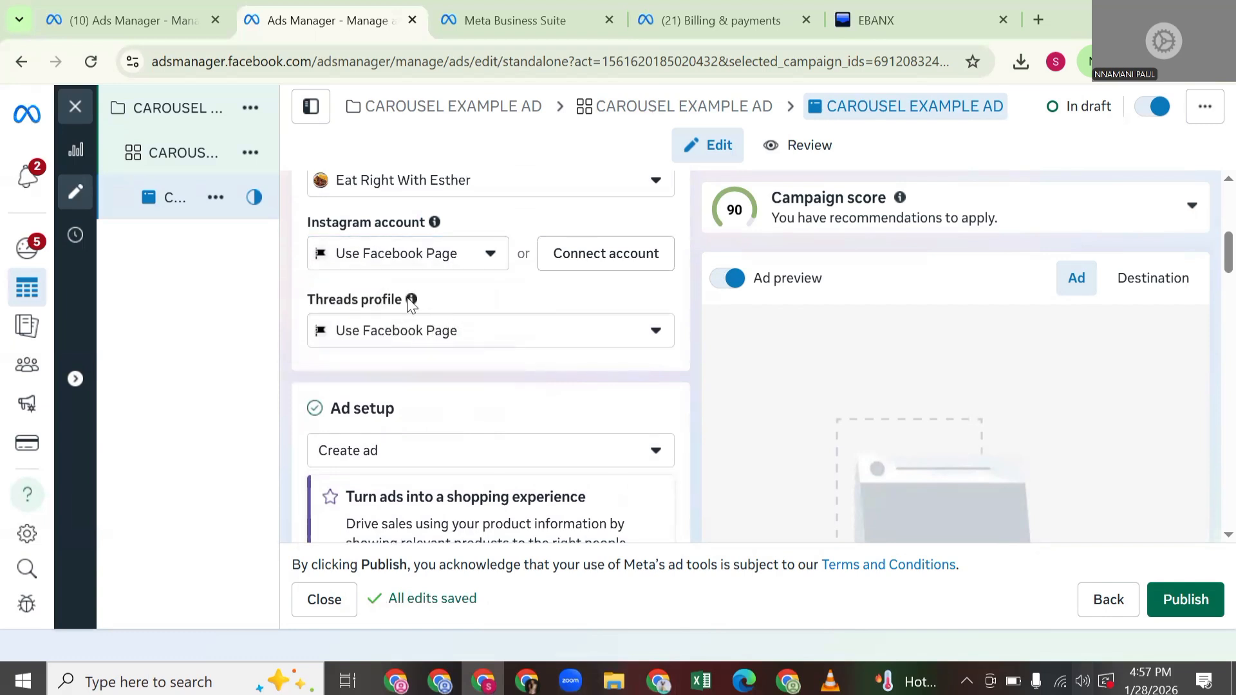
scroll(504, 340, "up", 2)
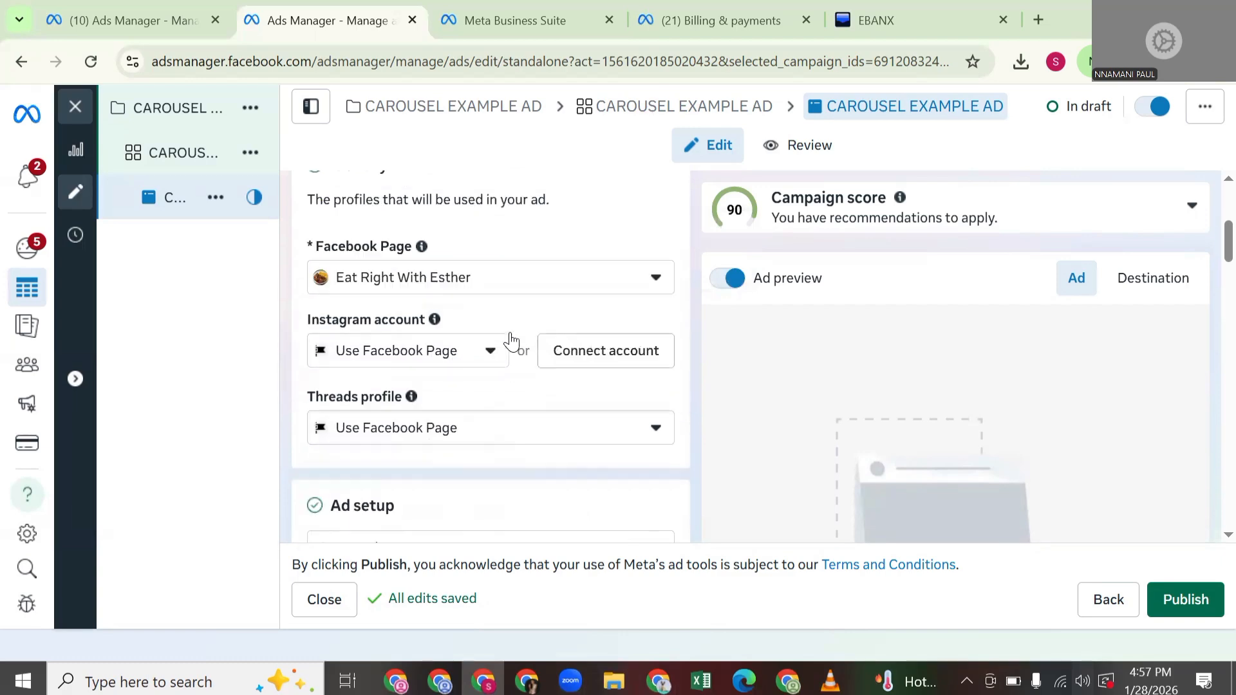
Go to the ad's destination settings and open the Website URL for entry
scroll(511, 341, "down", 12)
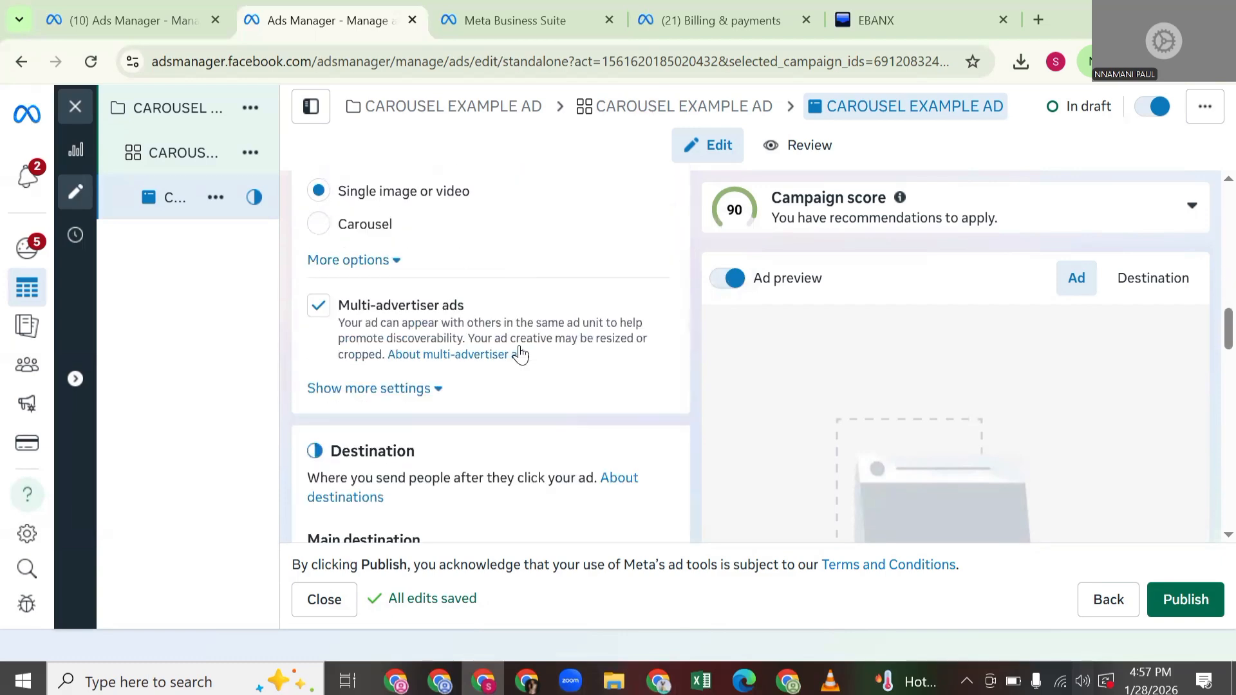
scroll(520, 354, "down", 4)
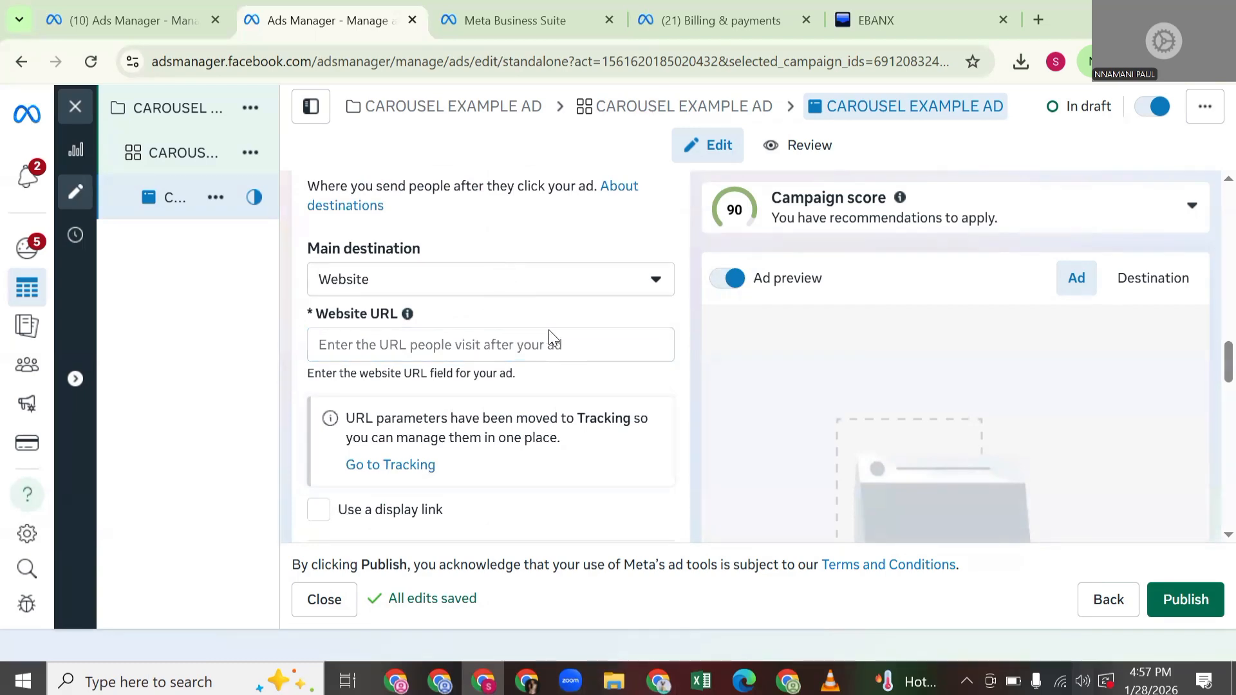
left_click(476, 343)
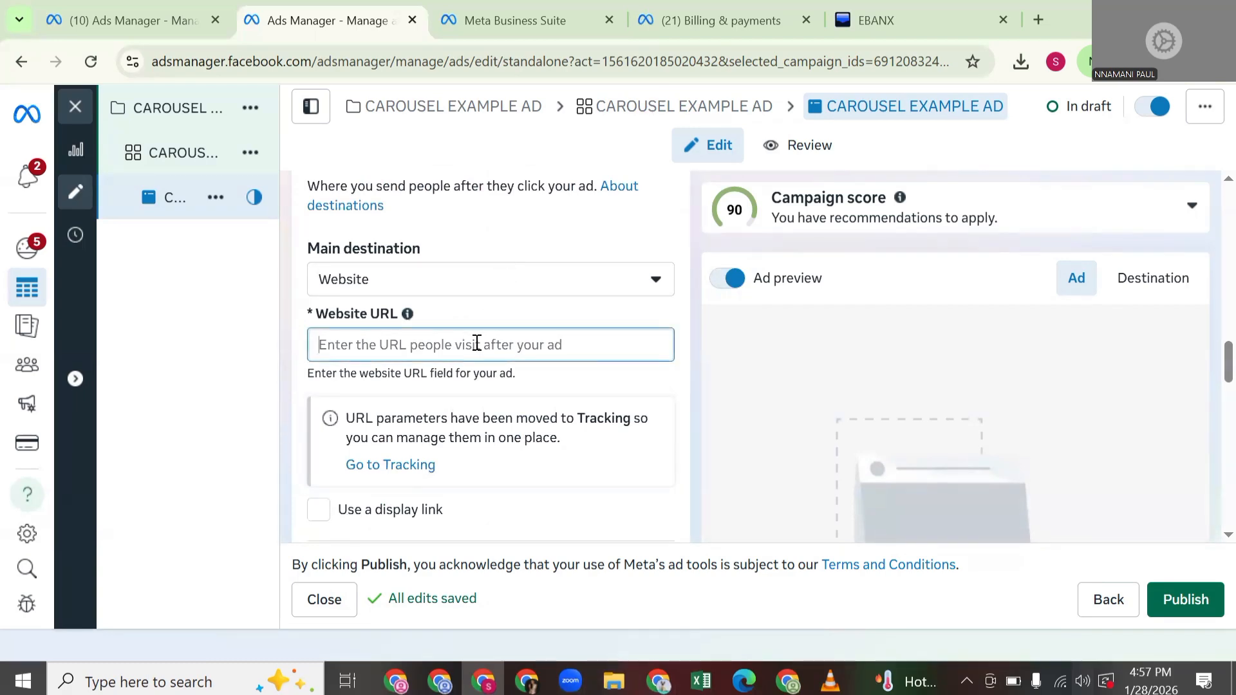
scroll(477, 343, "up", 1)
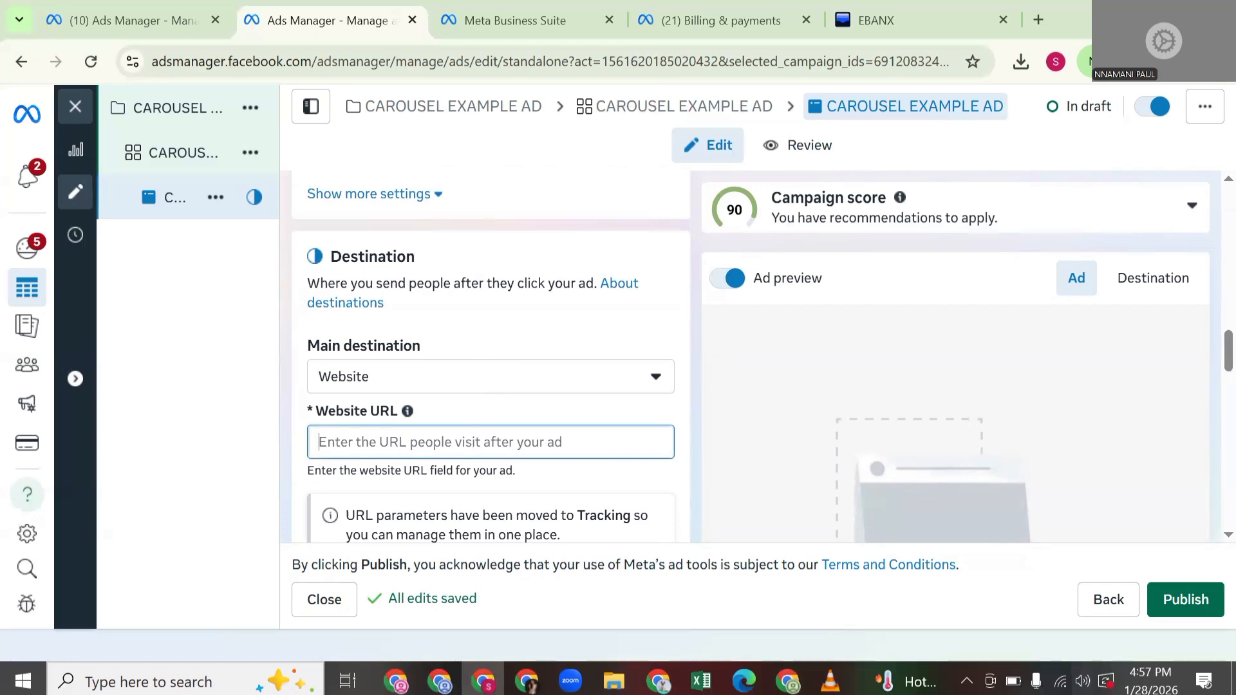
Switch to Google Docs, bring up the recent documents list in a new tab and open the LINK25 document
key("alt+Tab")
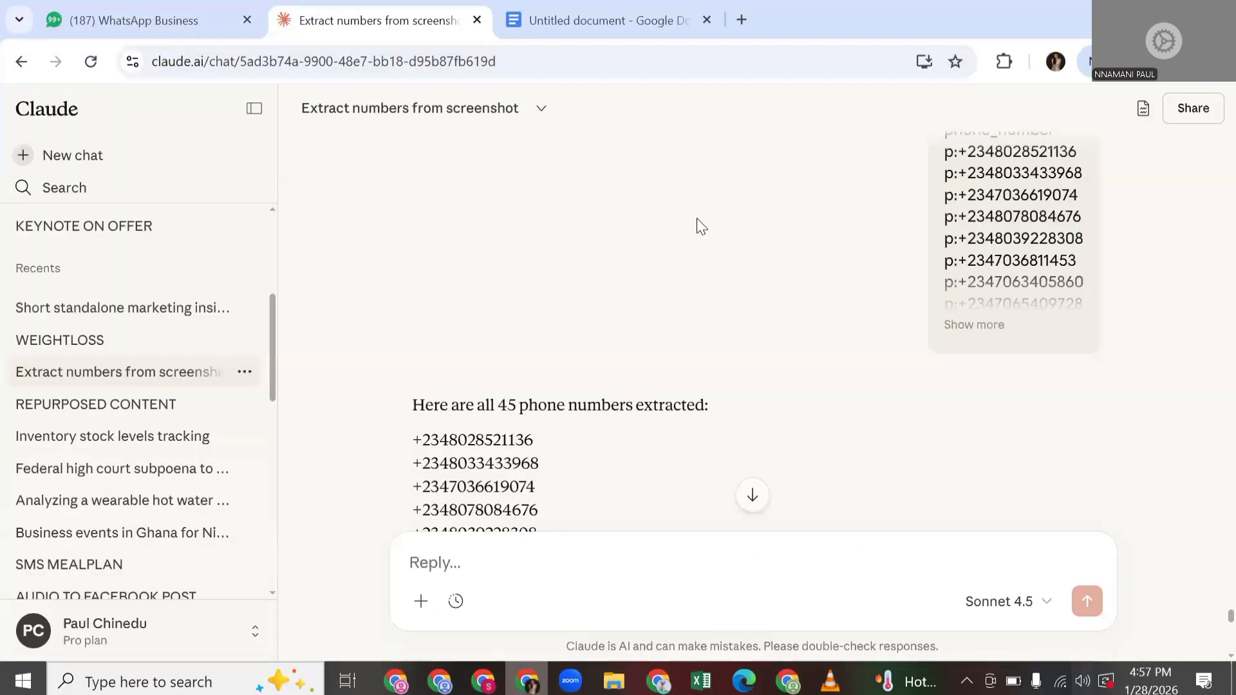
left_click(623, 5)
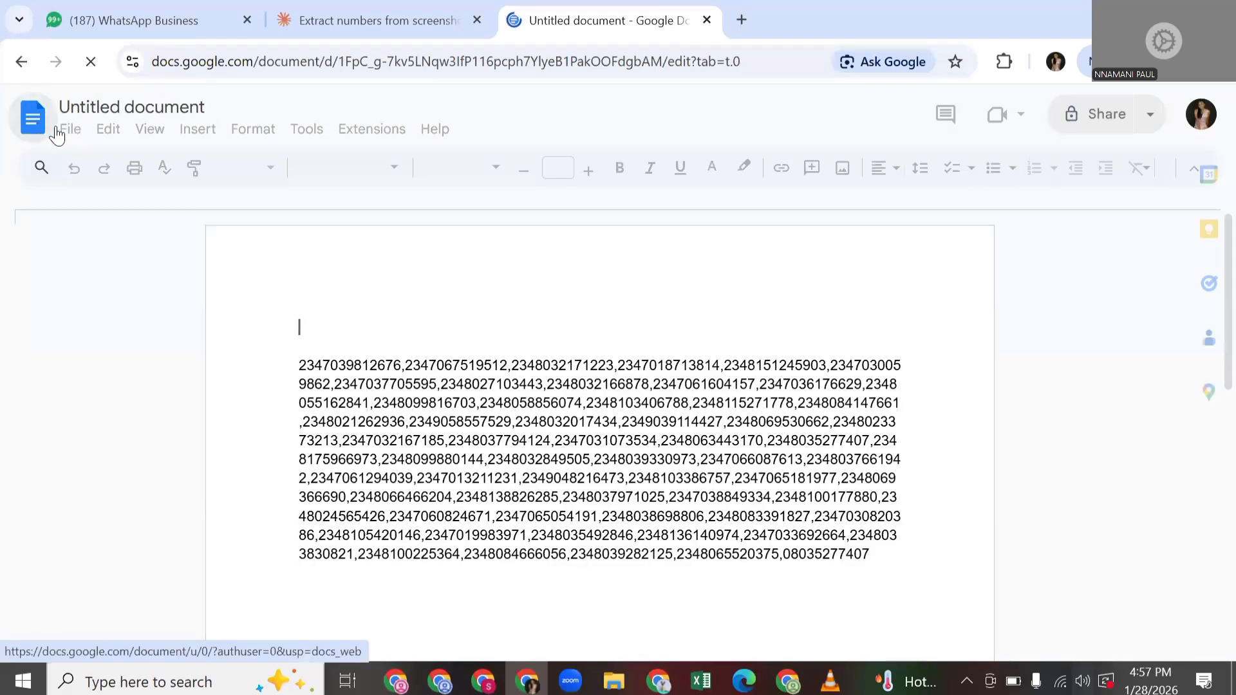
right_click(36, 120)
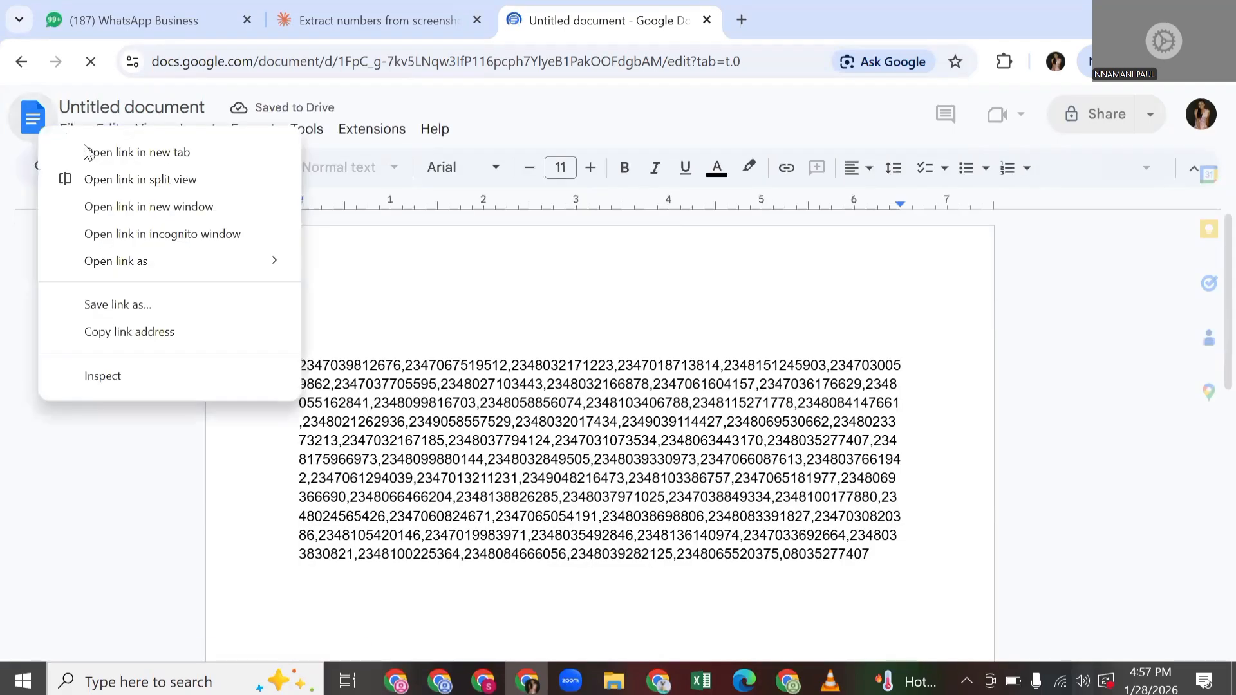
left_click(90, 153)
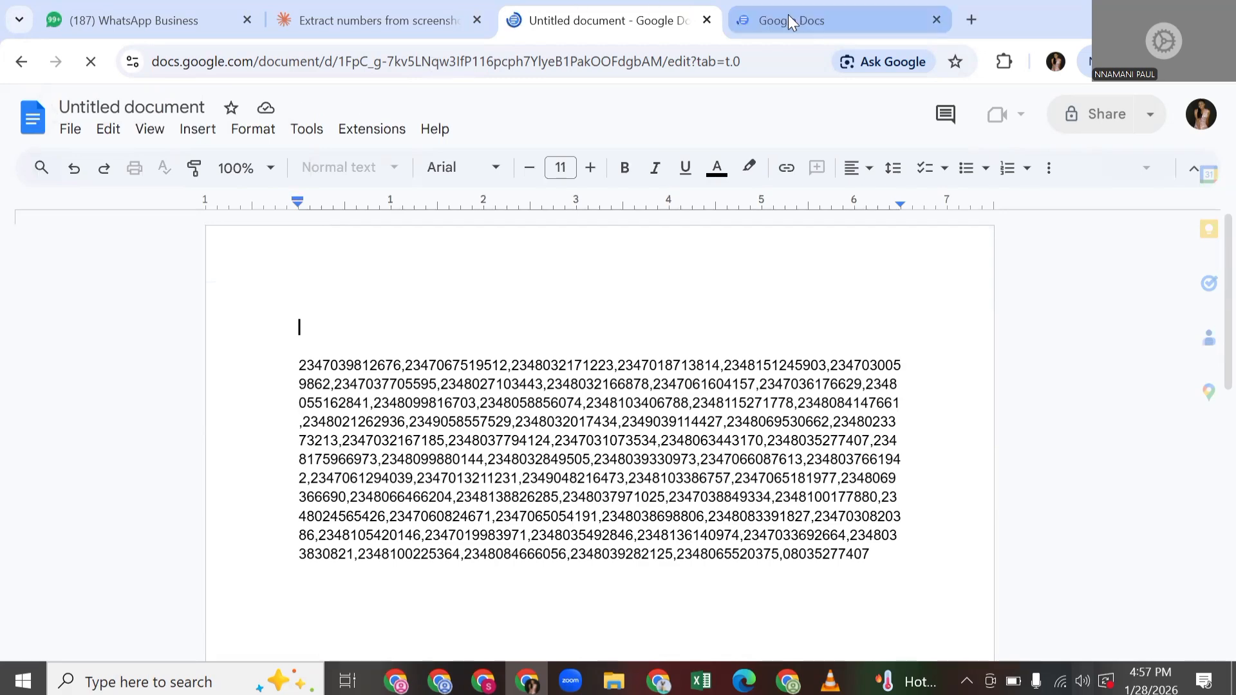
left_click(789, 20)
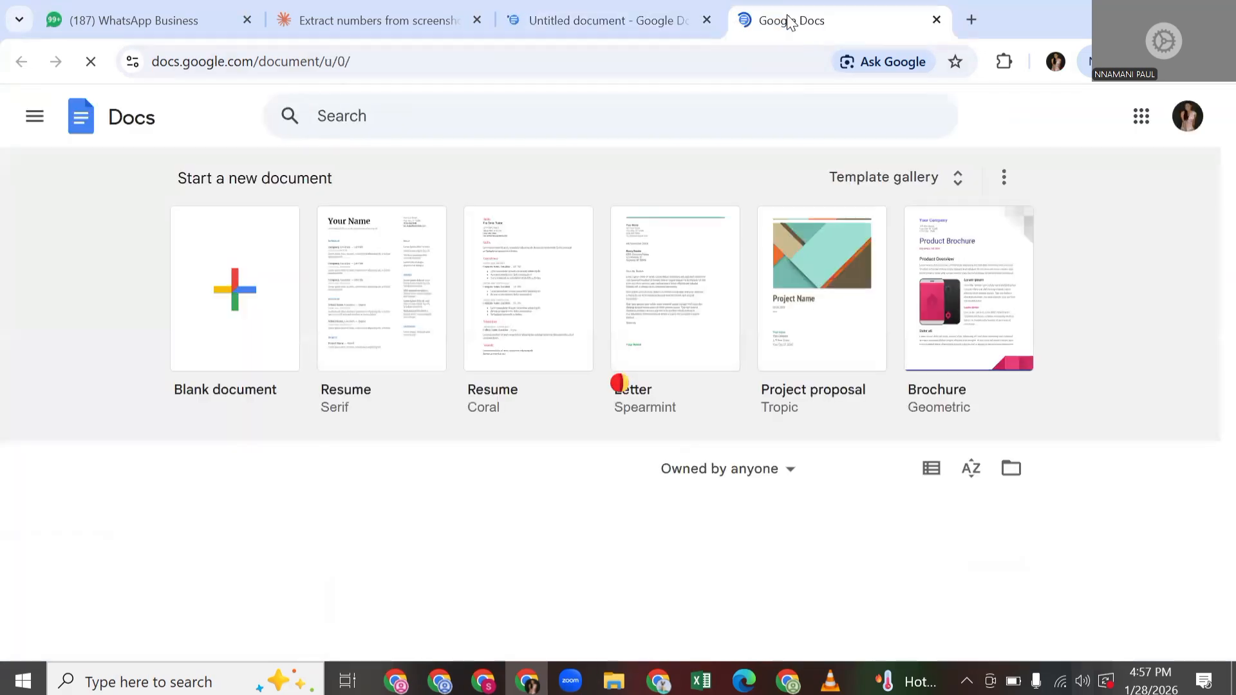
scroll(524, 298, "down", 1)
scroll(528, 306, "down", 3)
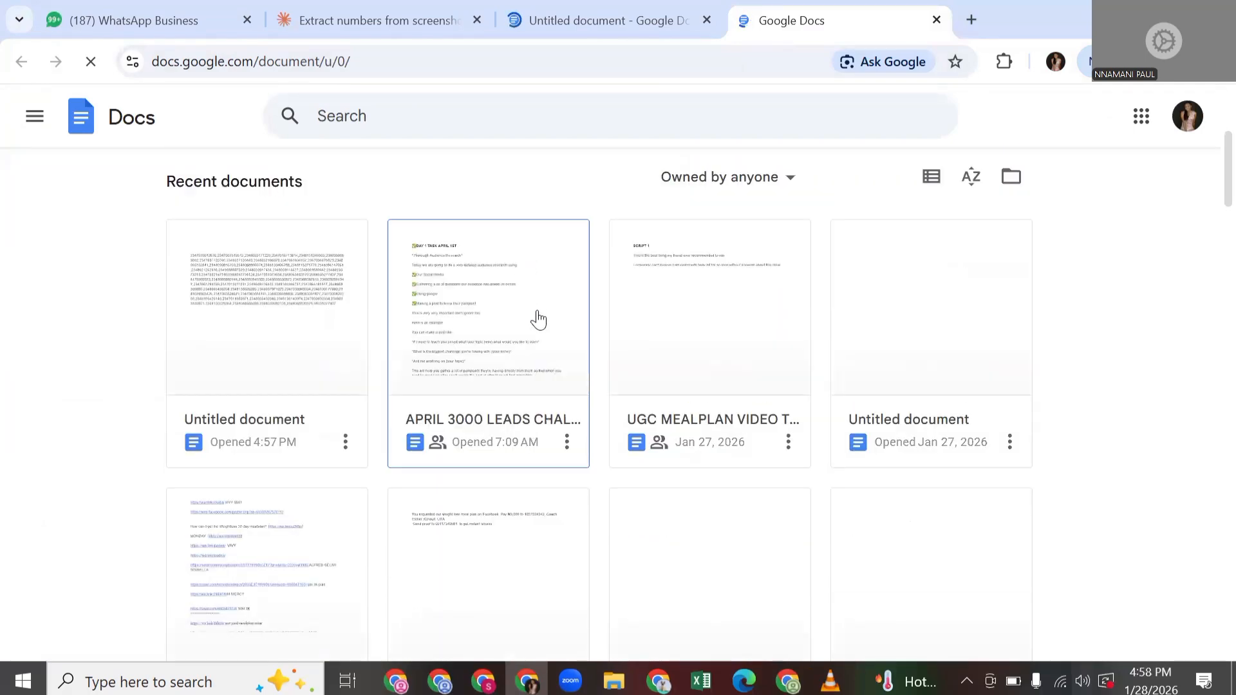
scroll(662, 325, "down", 4)
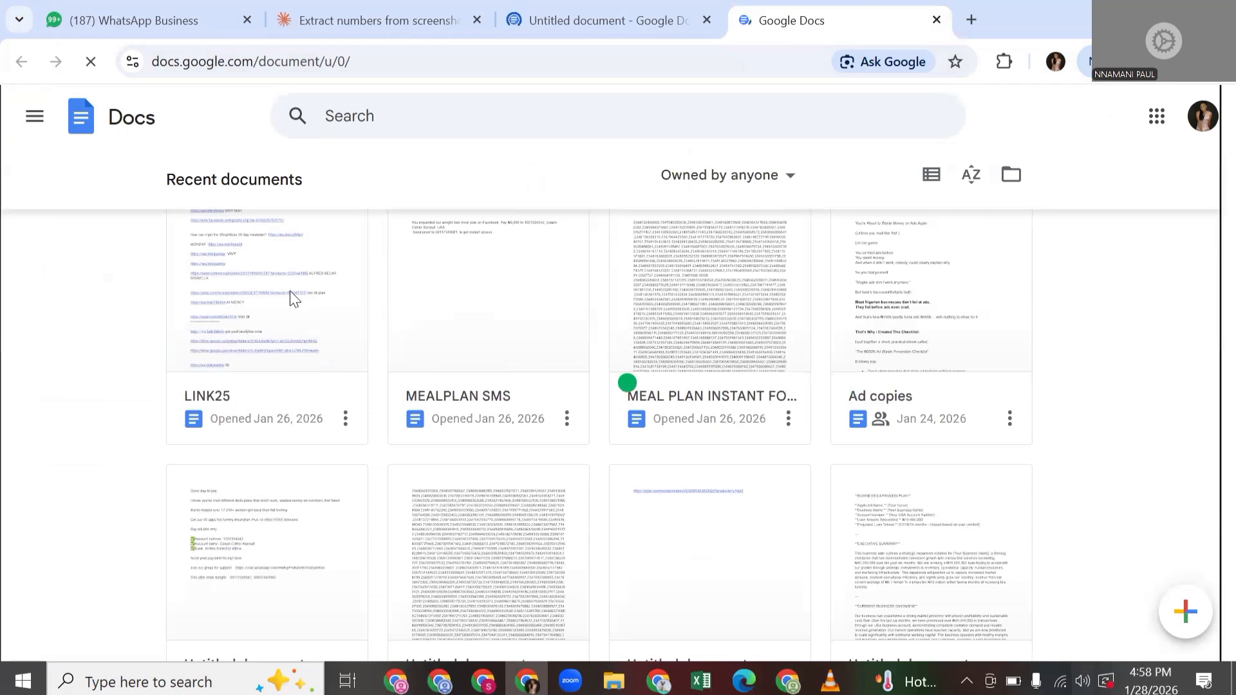
left_click(294, 298)
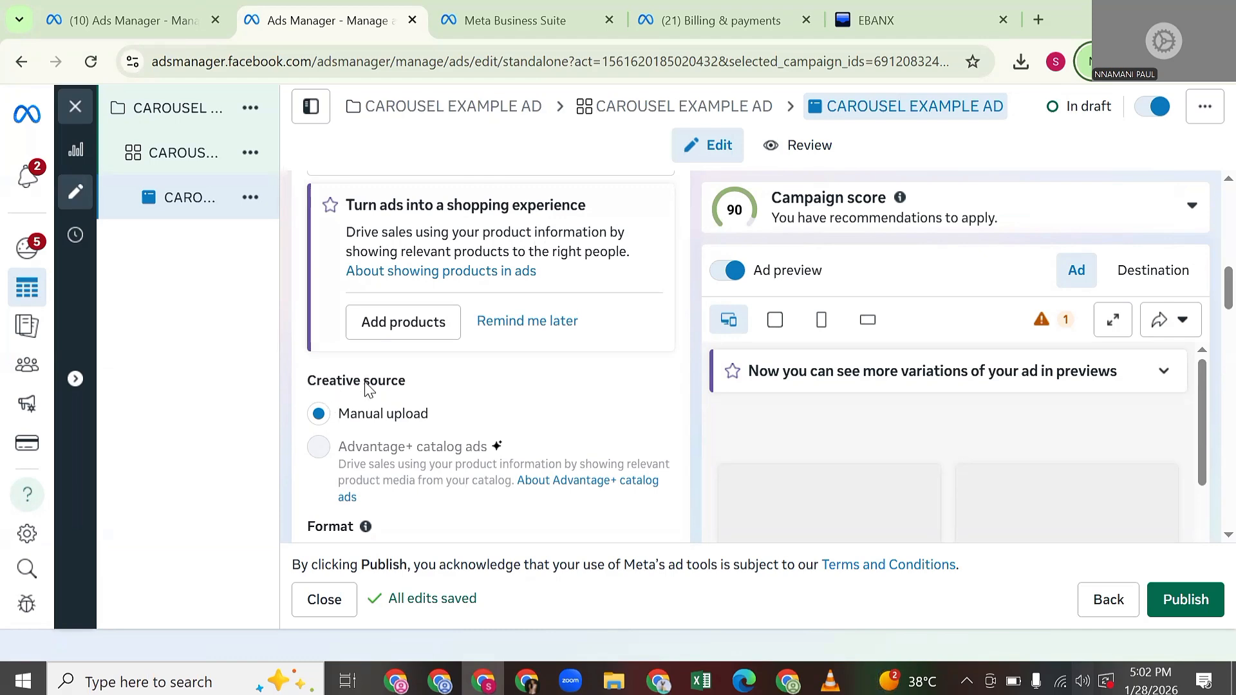
Set the ad's format to Carousel
scroll(336, 386, "down", 5)
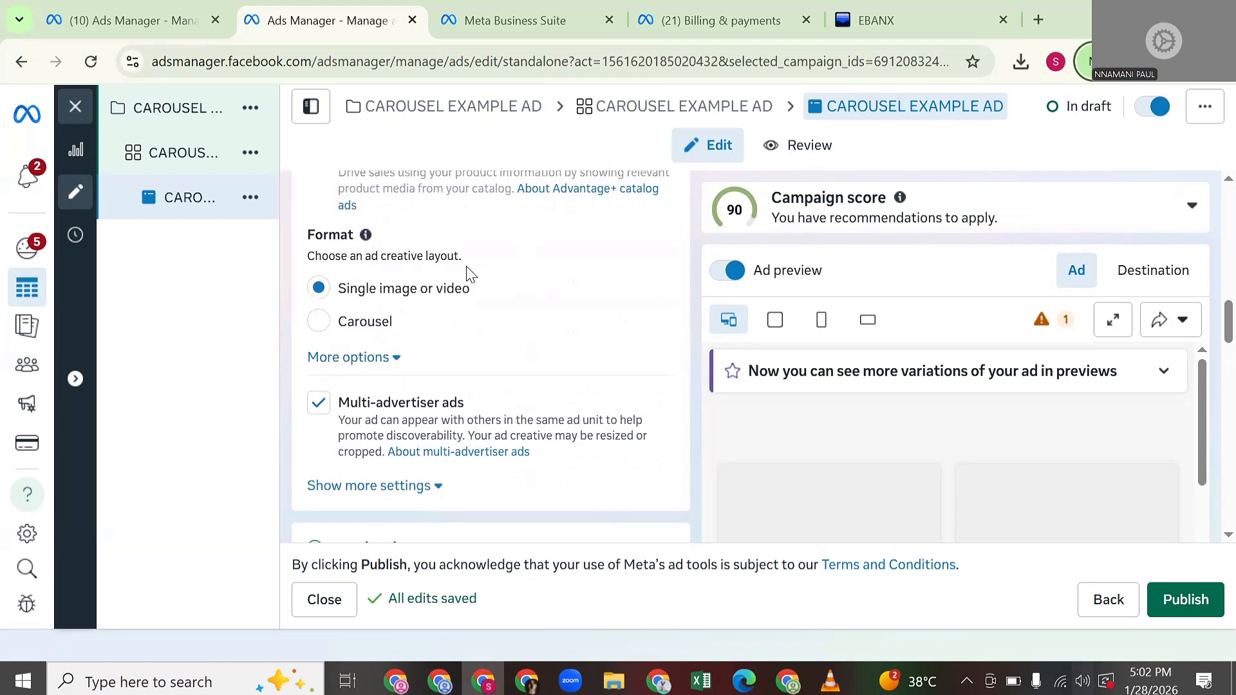
left_click(320, 335)
scroll(408, 389, "down", 4)
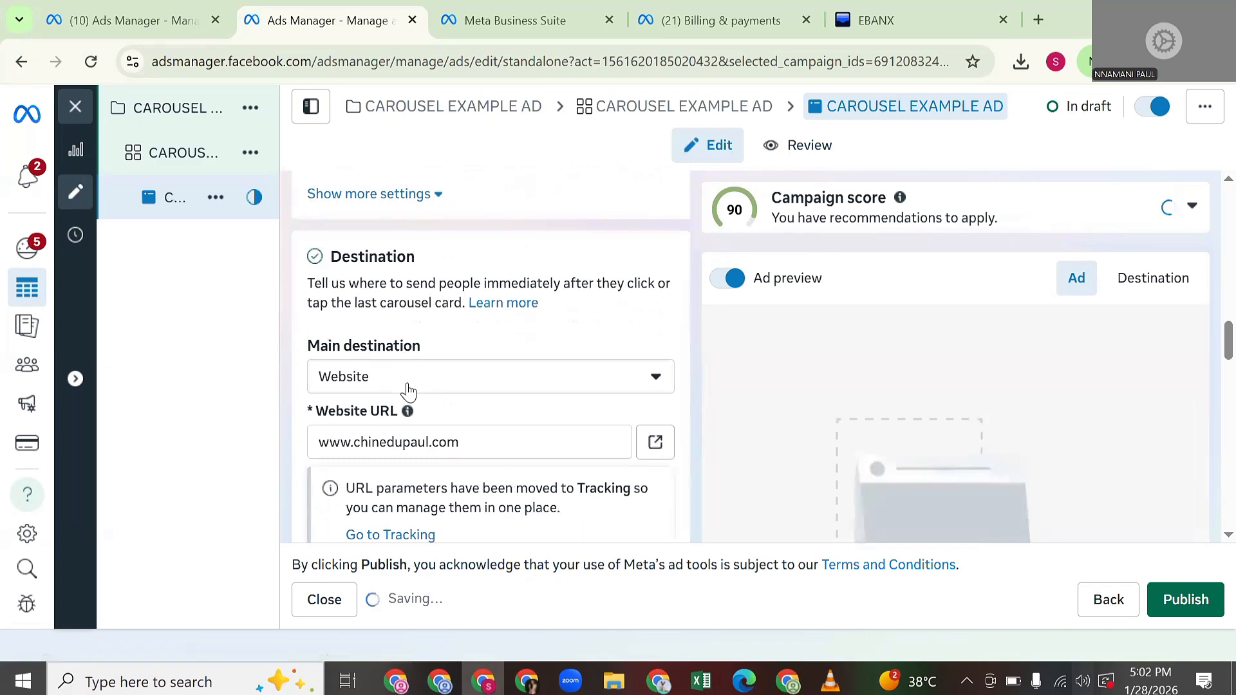
Add a first image card to the carousel using the account image of the woman in orange looking down
scroll(408, 389, "down", 2)
scroll(409, 386, "down", 4)
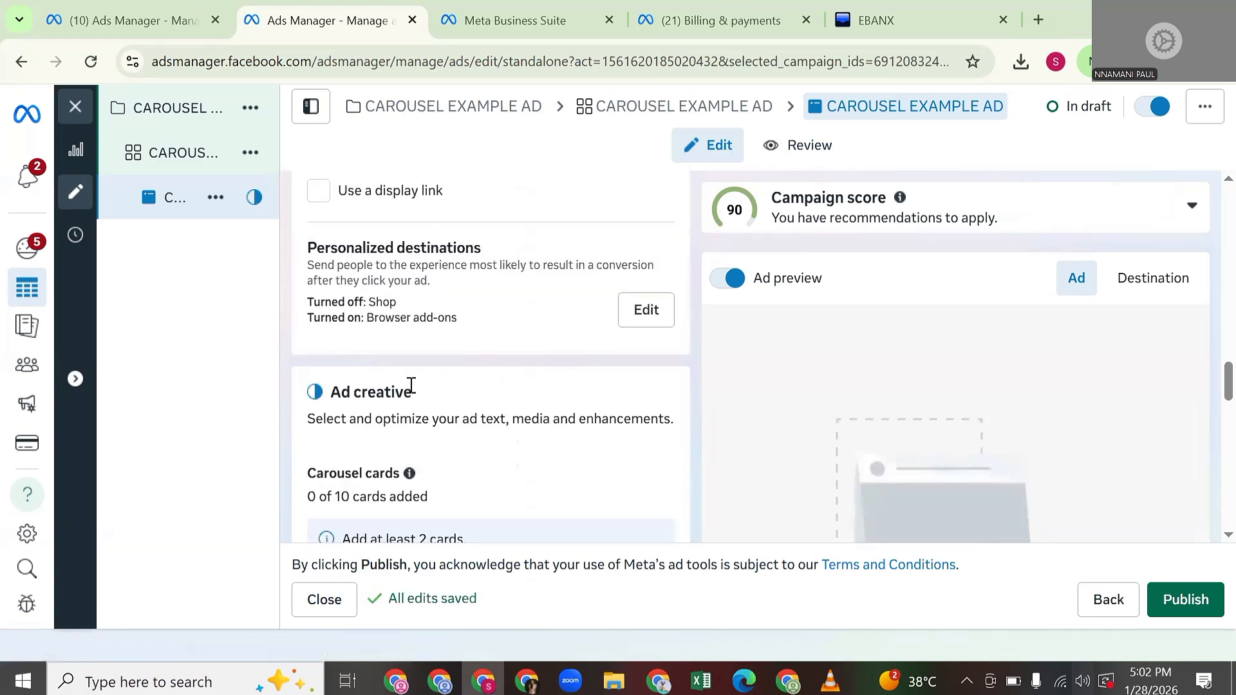
scroll(411, 385, "down", 3)
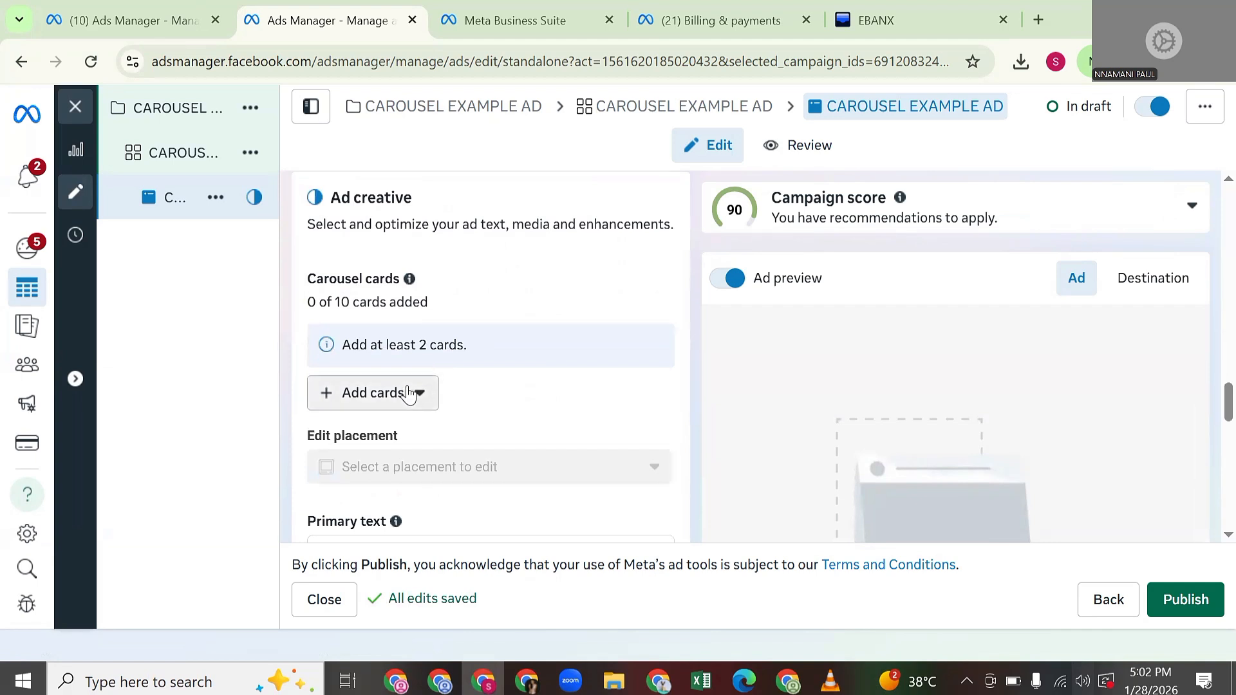
left_click(408, 394)
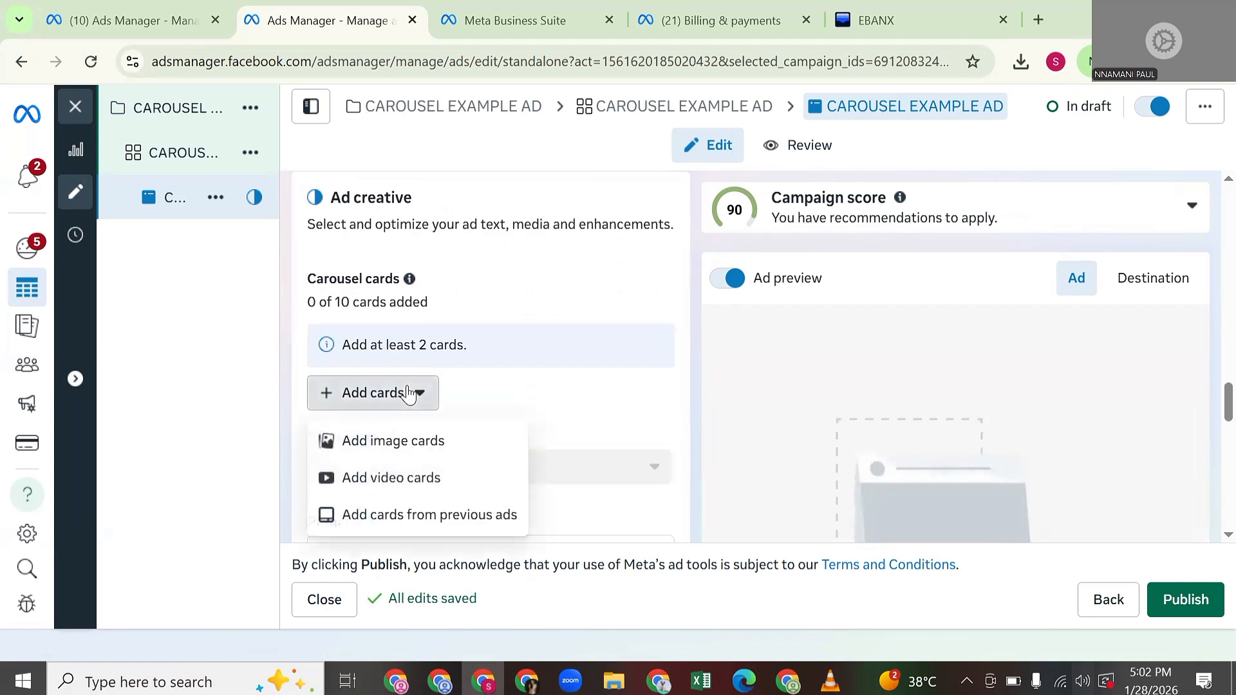
left_click(395, 443)
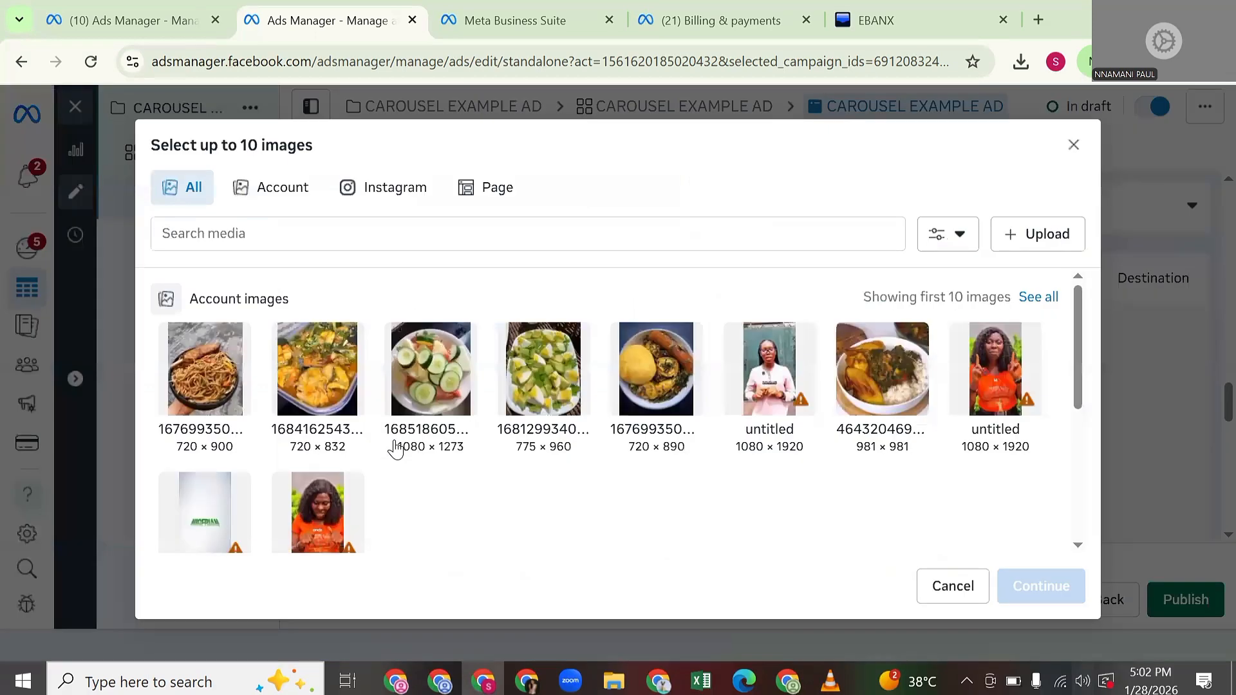
left_click(324, 515)
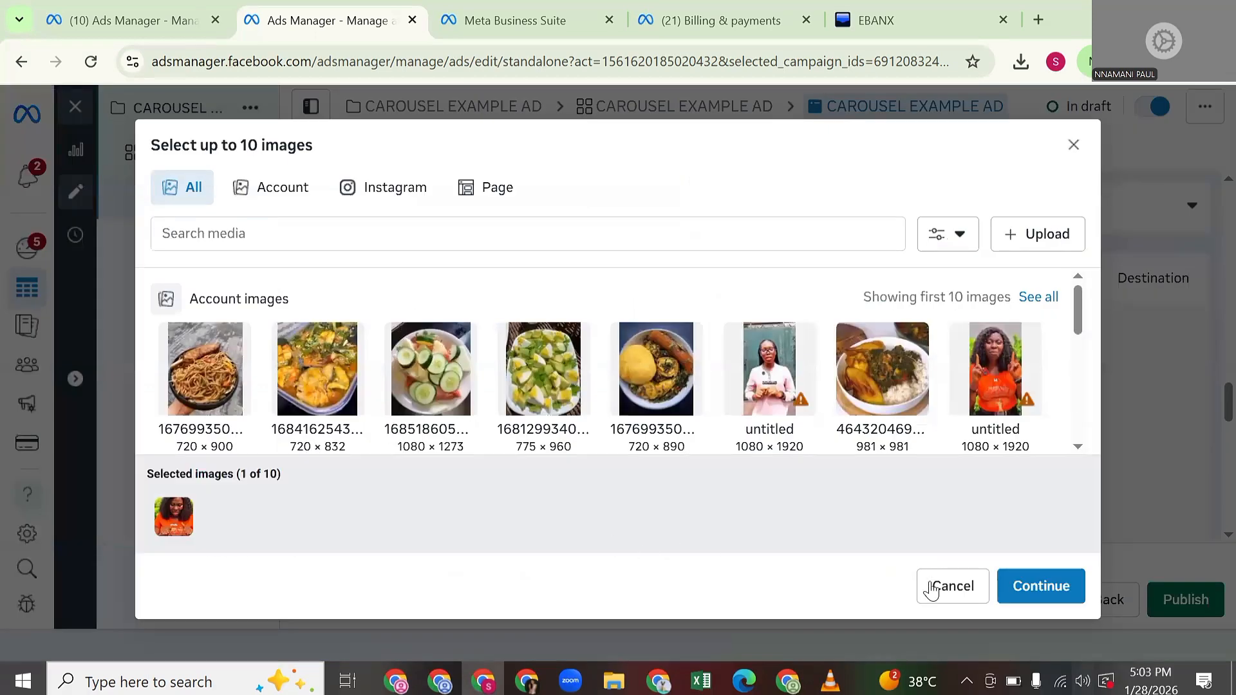
left_click(1038, 597)
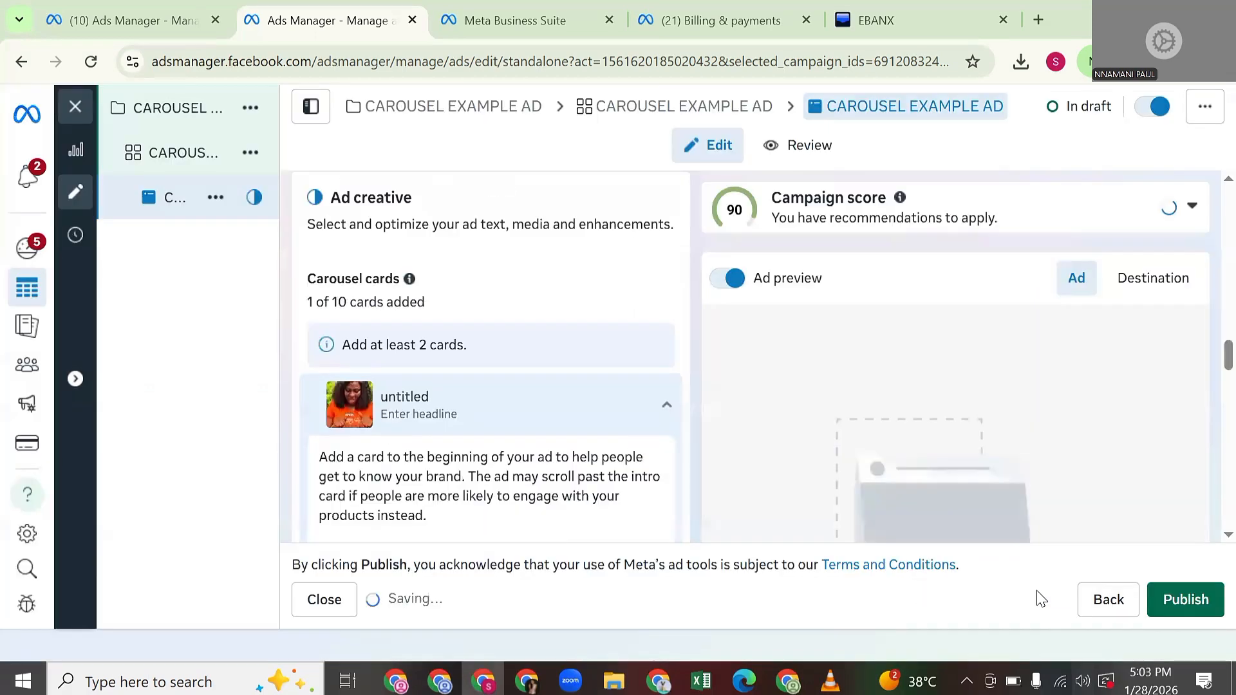
Give the first carousel card the headline "shop now"
scroll(629, 458, "down", 4)
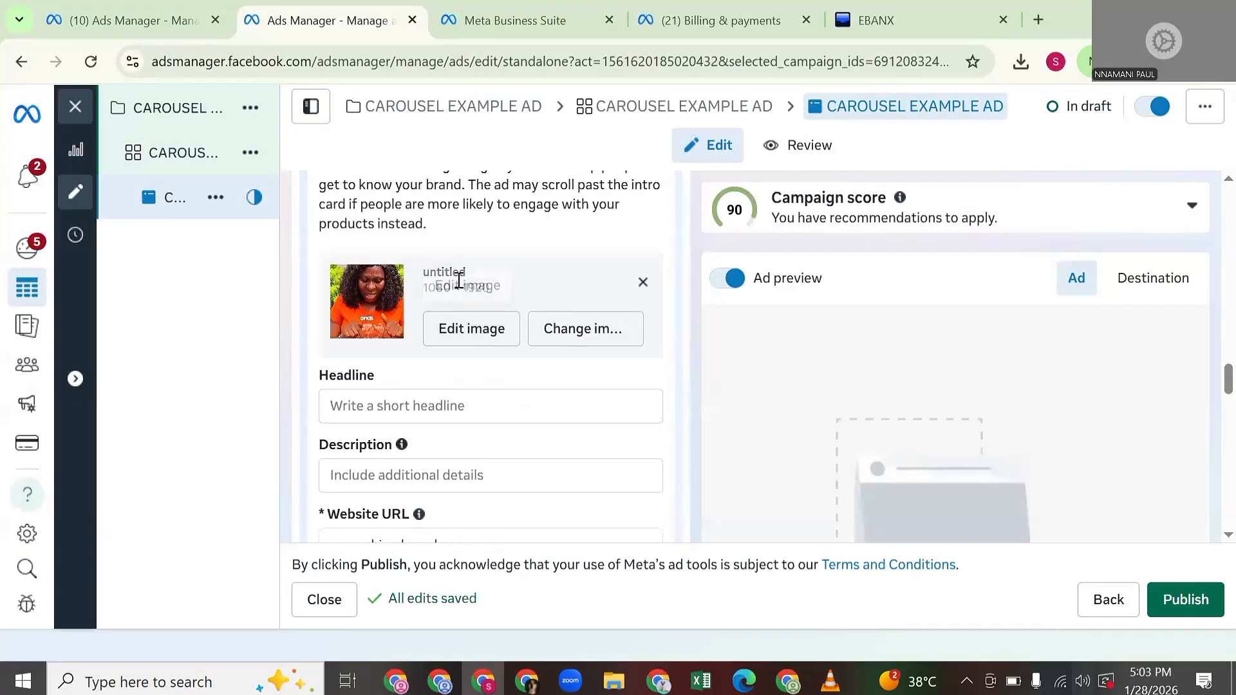
left_click(497, 405)
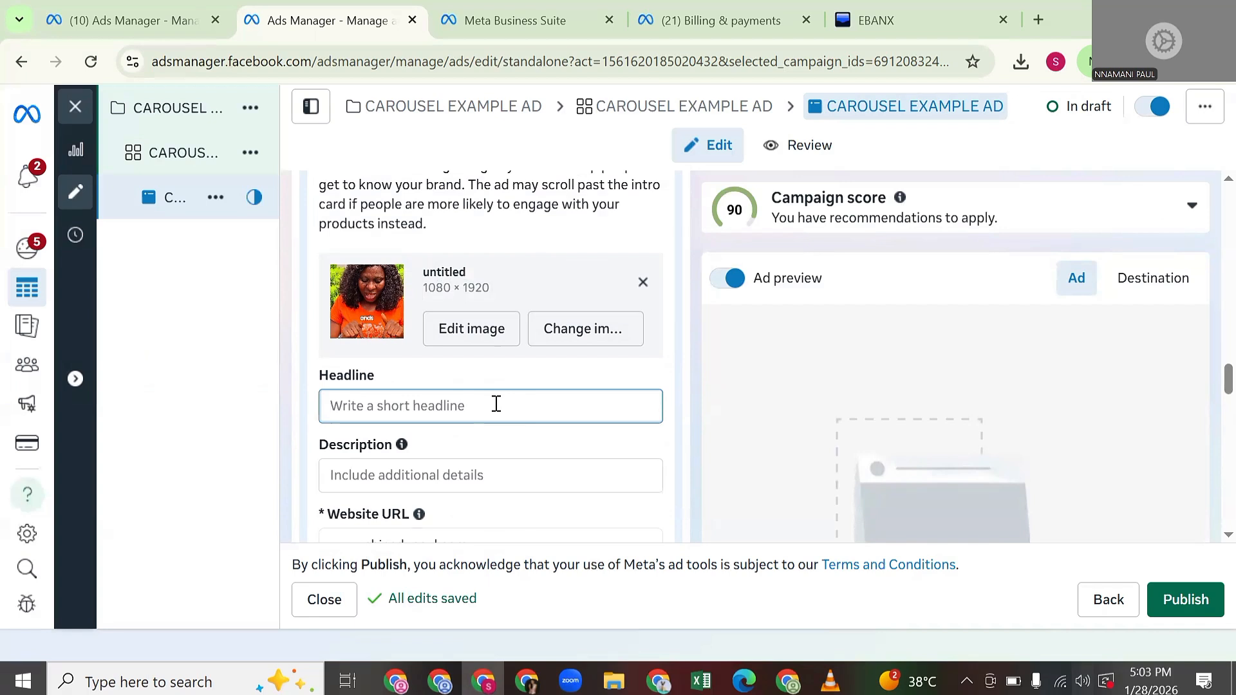
type("shop now")
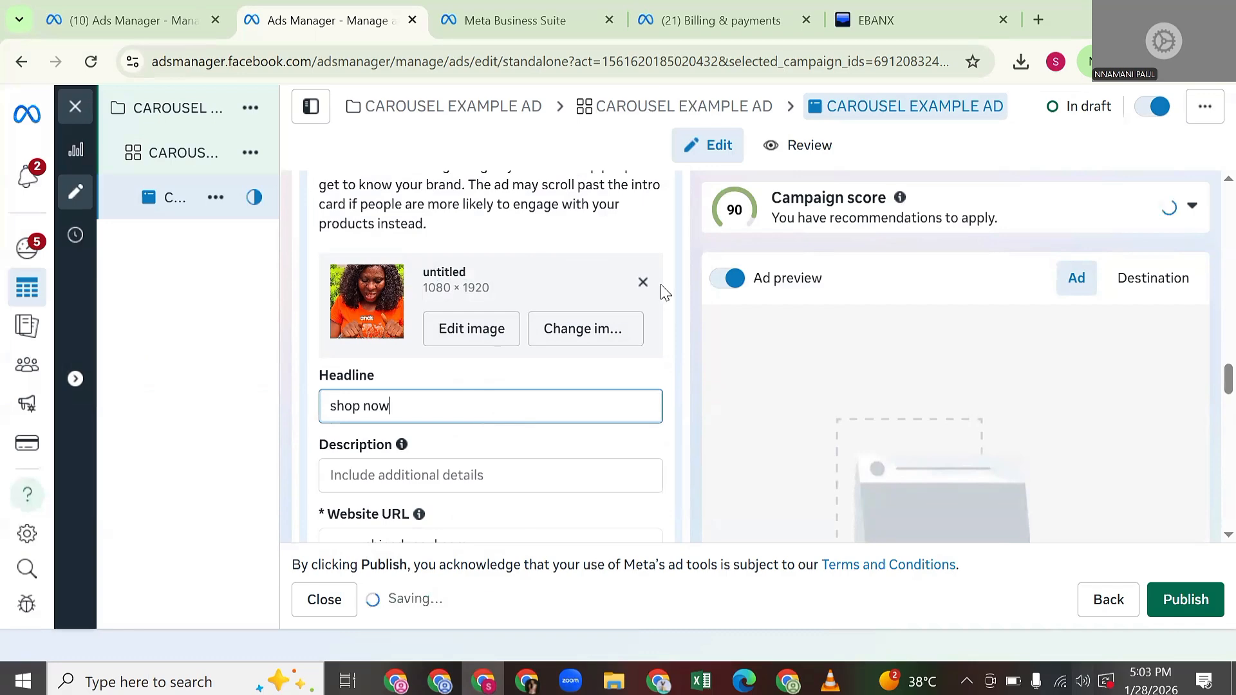
scroll(582, 347, "down", 4)
scroll(451, 281, "up", 1)
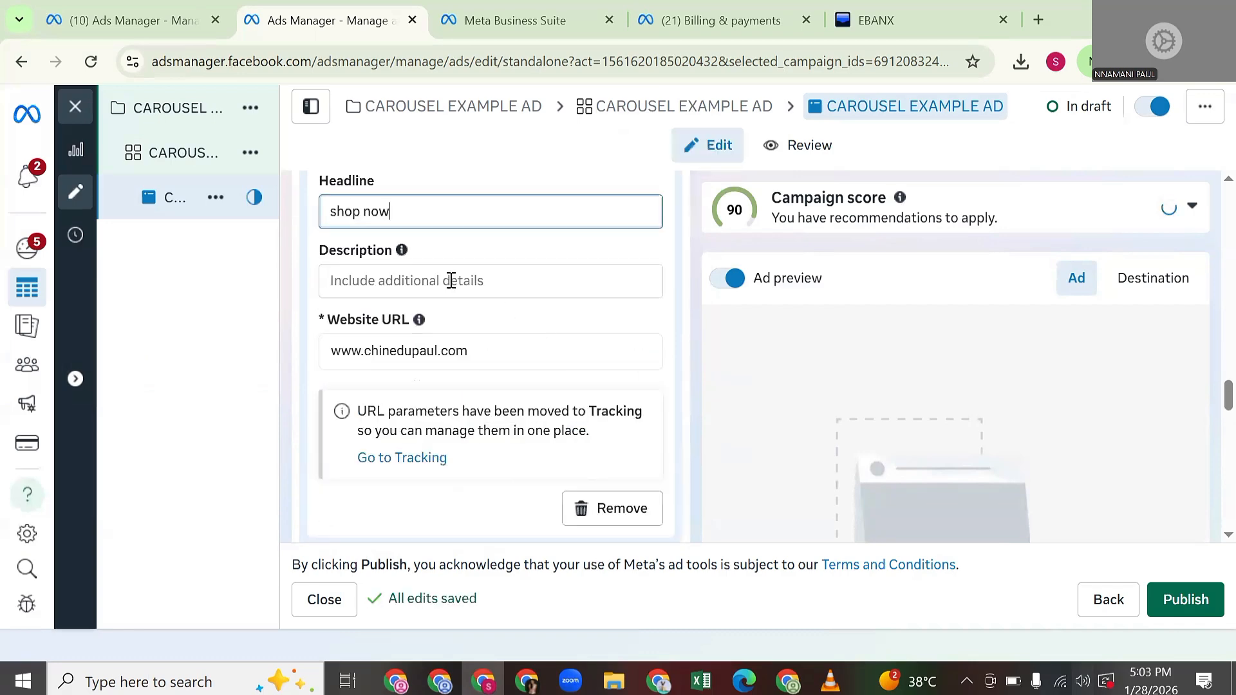
scroll(489, 335, "up", 1)
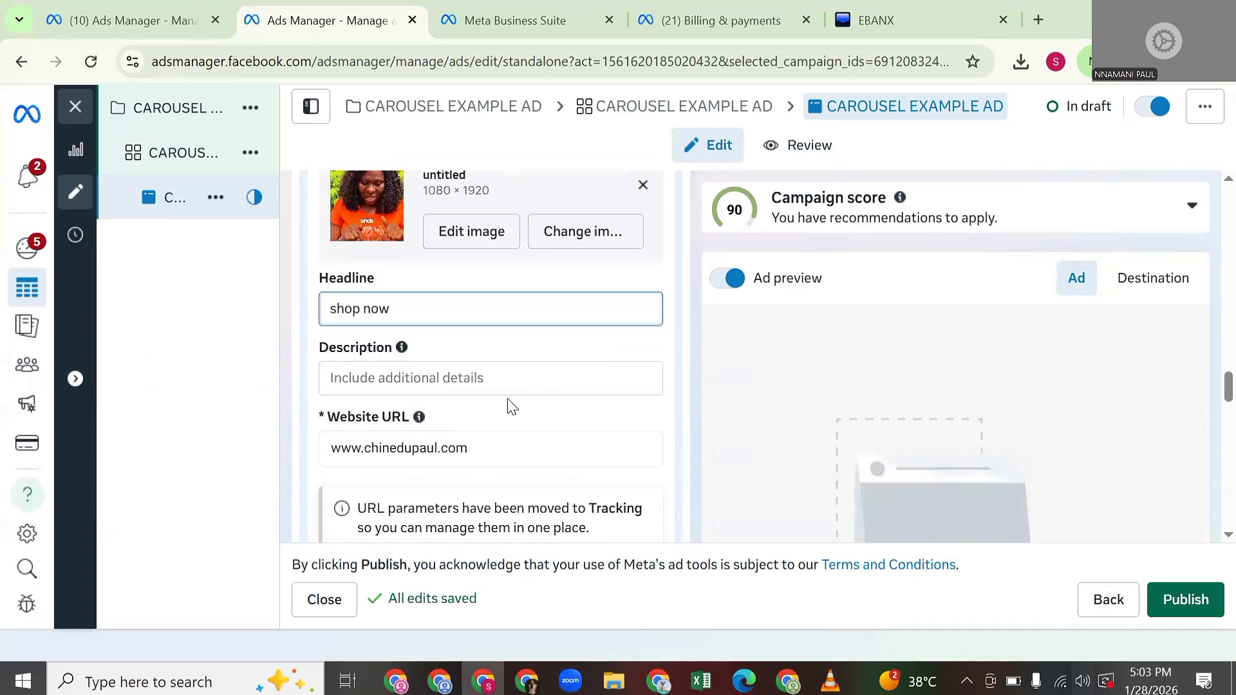
Add a second image card using the 1080 × 1920 account image of the woman in the light top
scroll(508, 406, "down", 3)
scroll(508, 405, "down", 2)
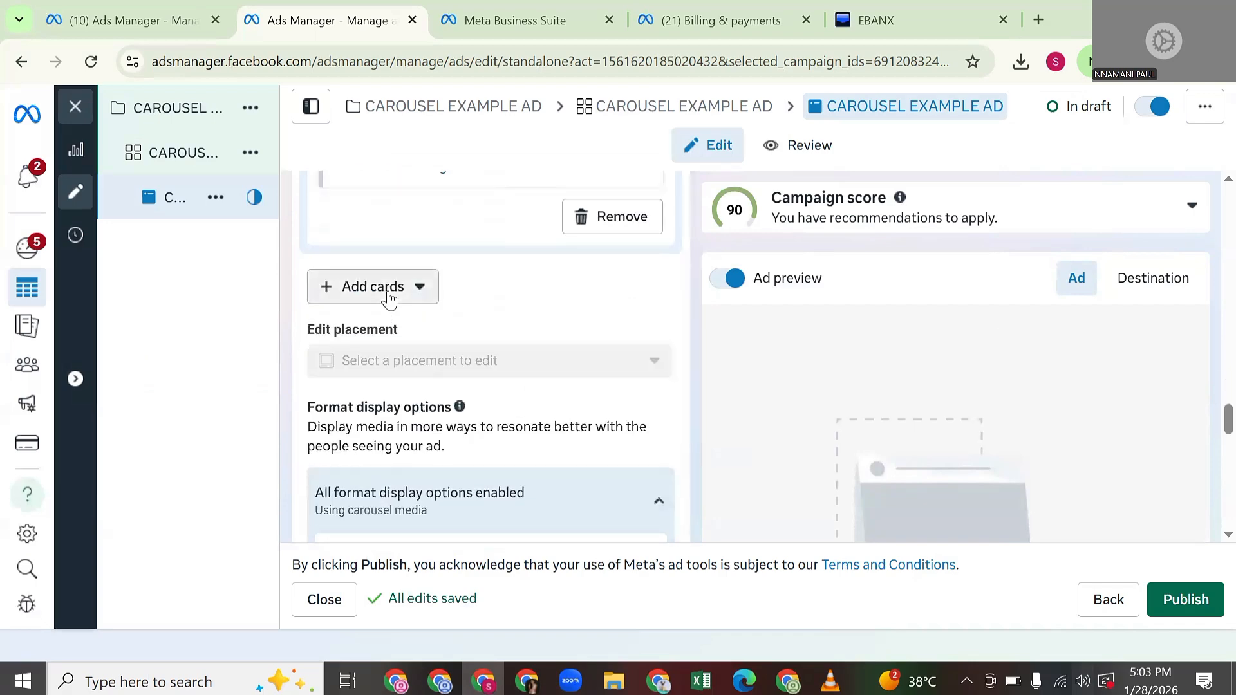
left_click(388, 291)
left_click(394, 336)
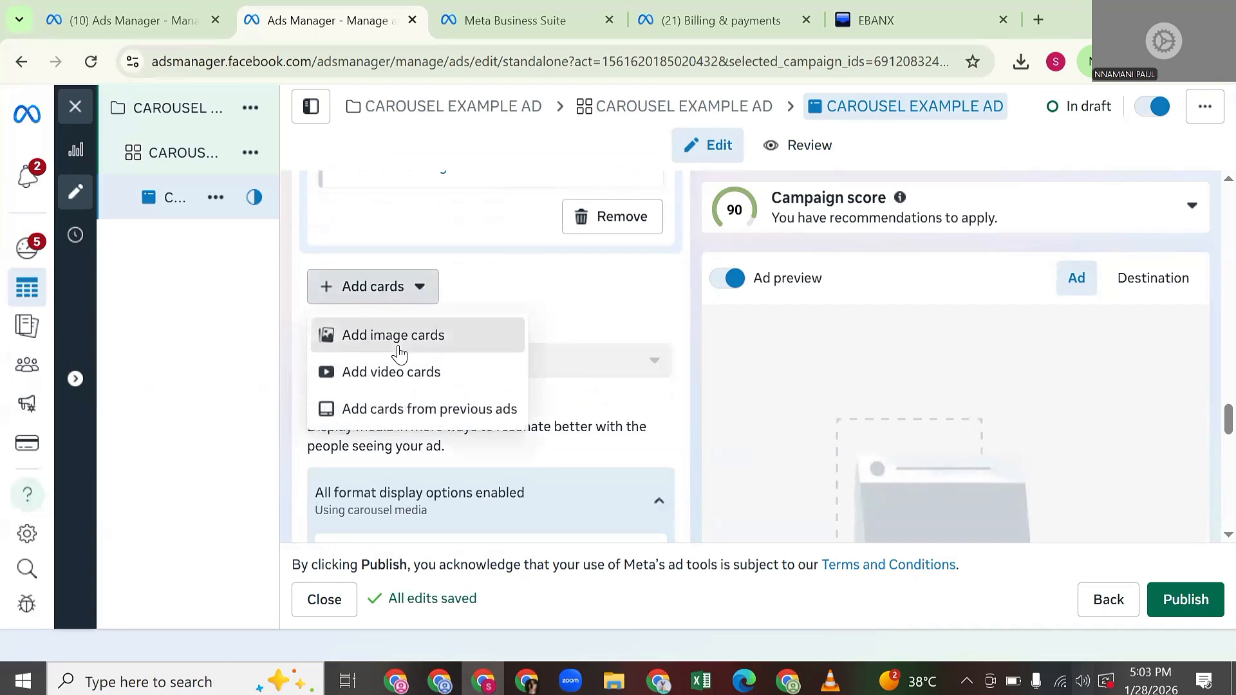
left_click(776, 390)
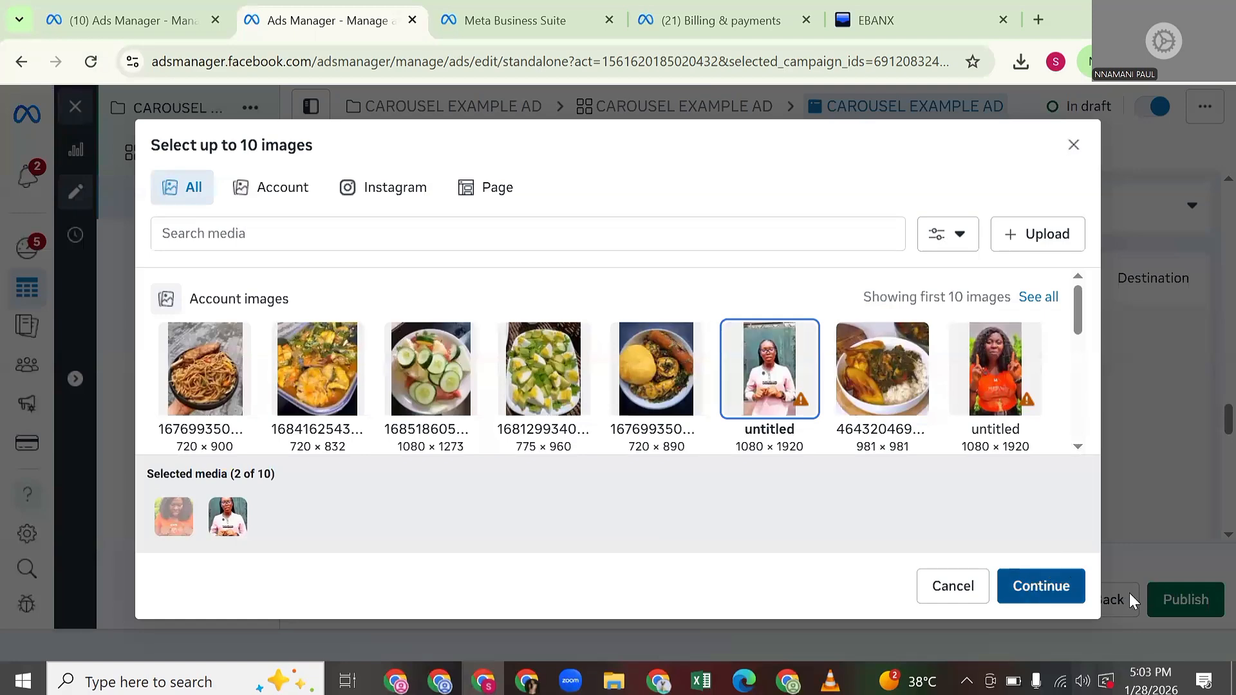
left_click(1055, 588)
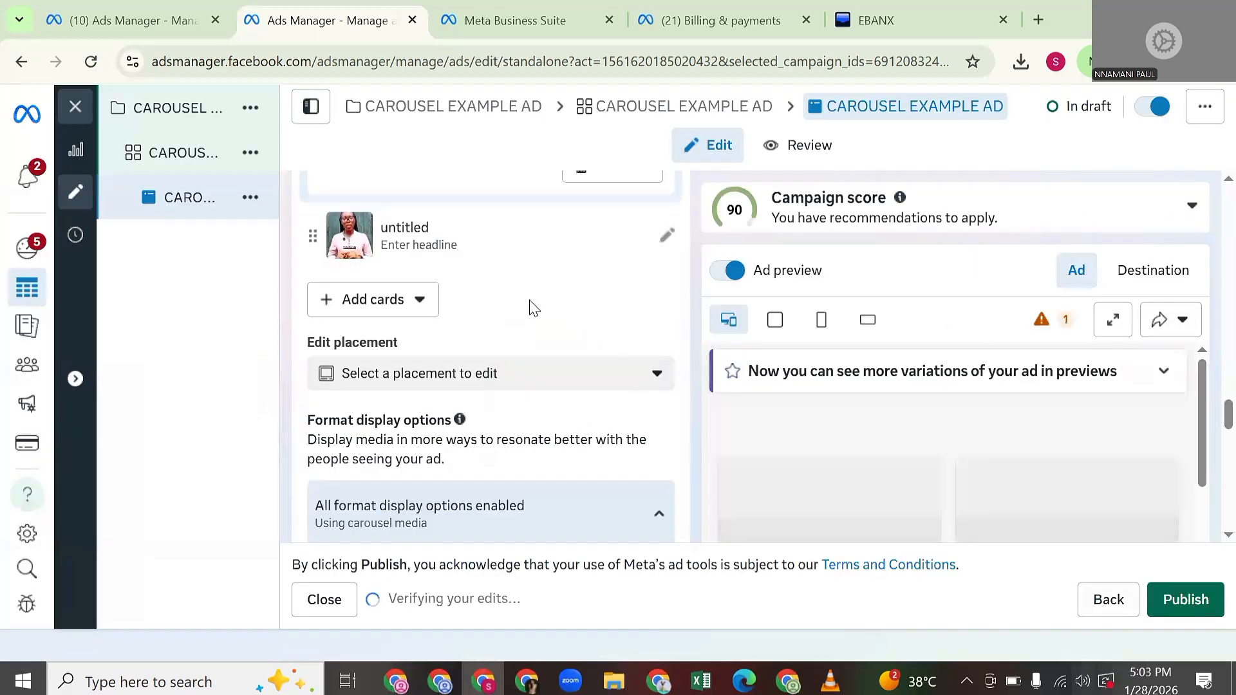
Add the 720 × 890 account image 1676993503942.jpg as the third carousel image card
scroll(502, 329, "up", 3)
scroll(489, 399, "down", 6)
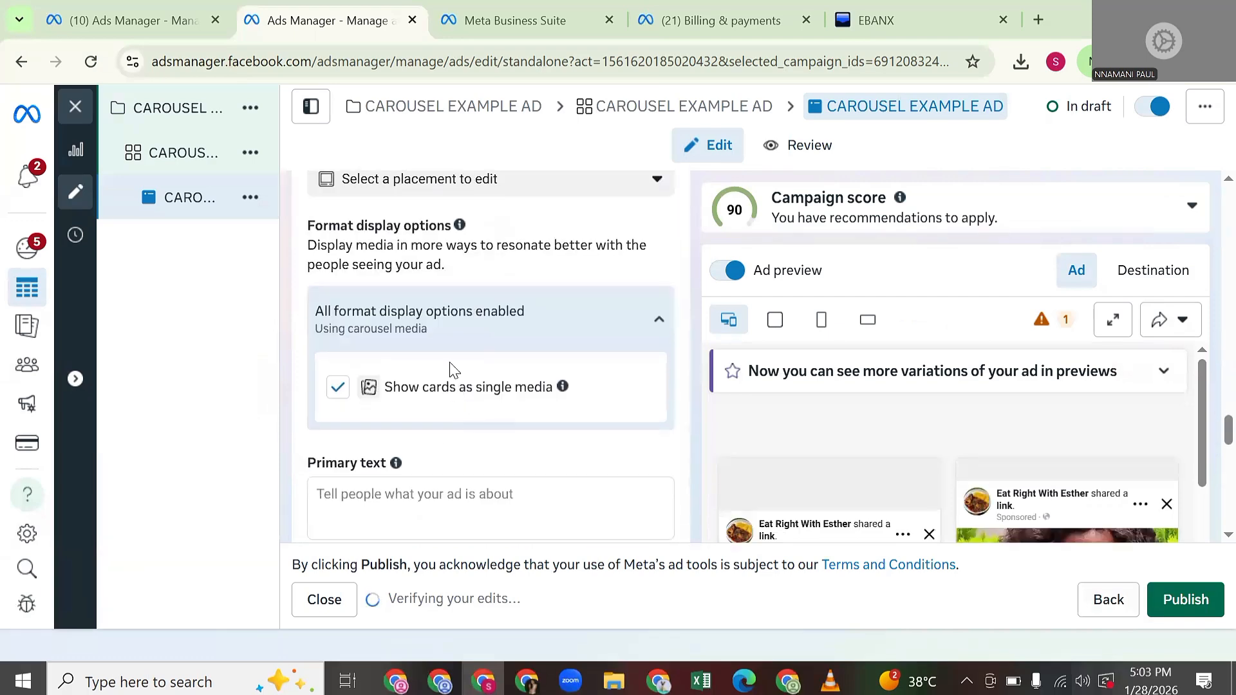
scroll(474, 347, "up", 4)
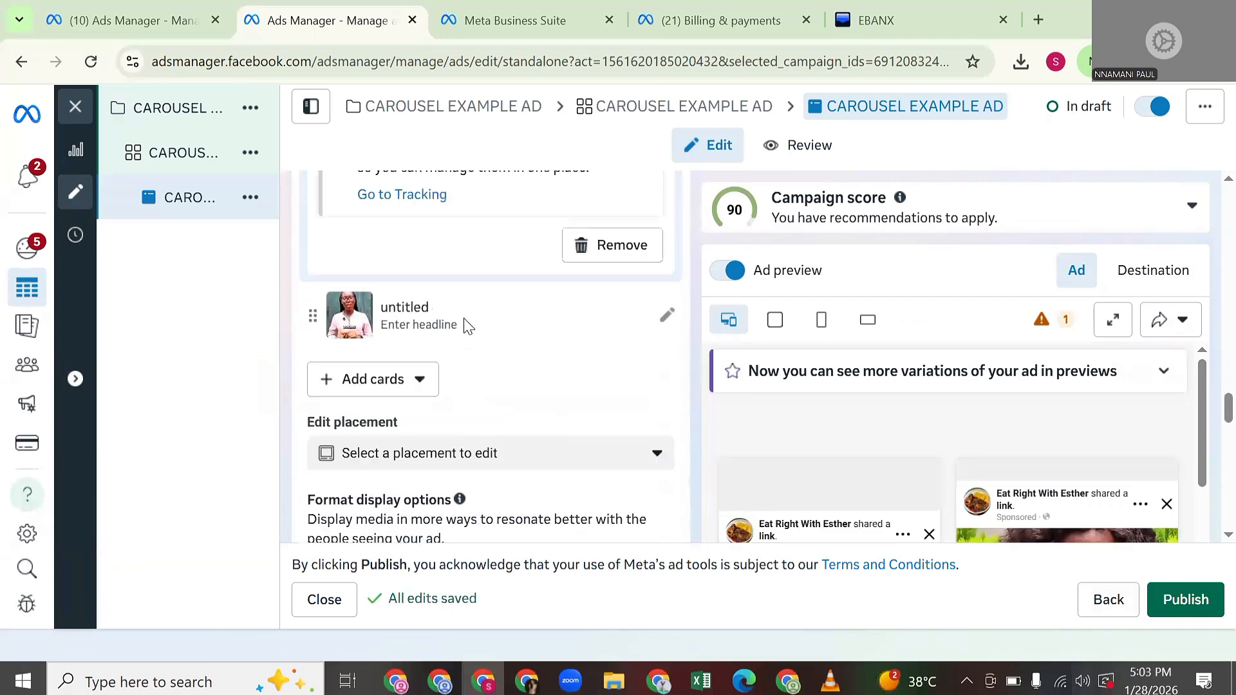
scroll(408, 388, "up", 3)
scroll(410, 449, "down", 3)
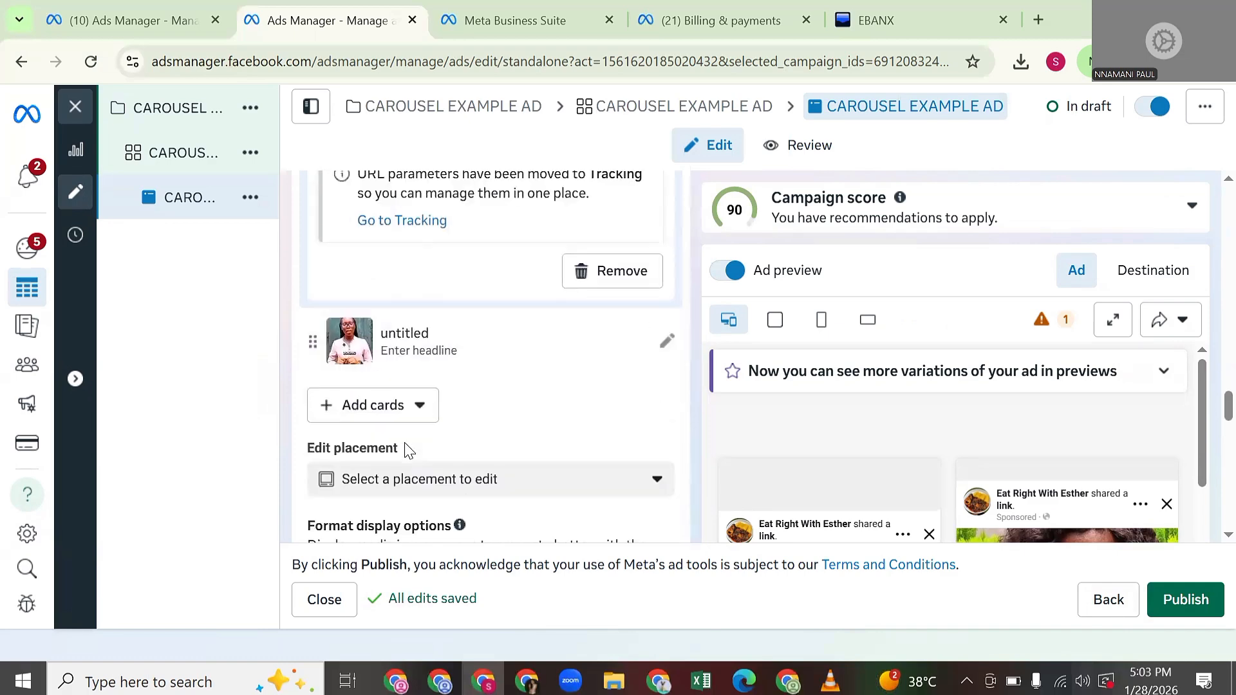
left_click(400, 402)
left_click_drag(413, 454, 422, 456)
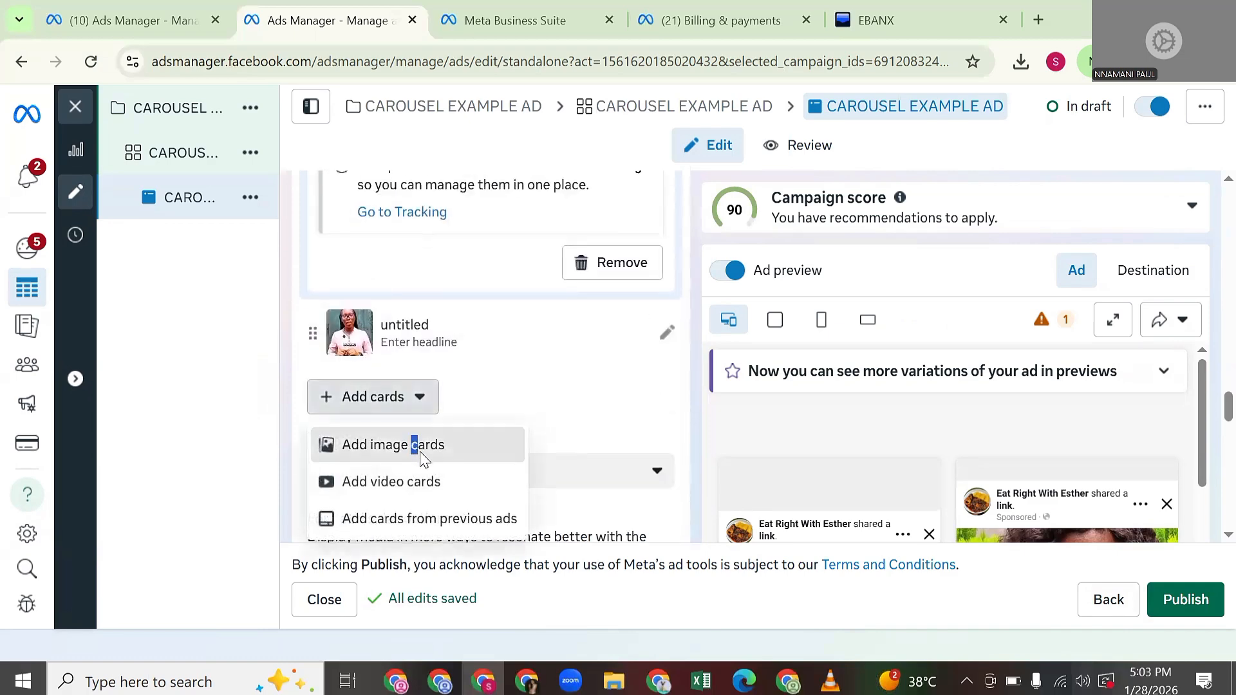
left_click(423, 456)
scroll(695, 302, "down", 3)
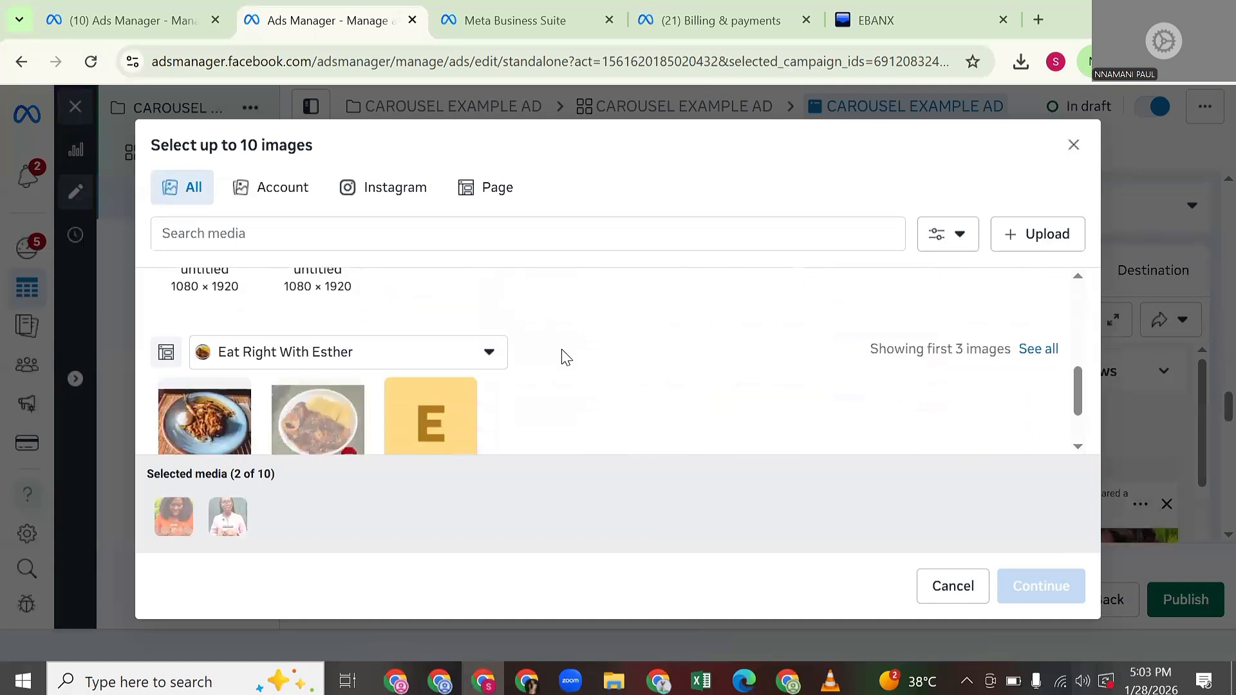
scroll(573, 355, "up", 5)
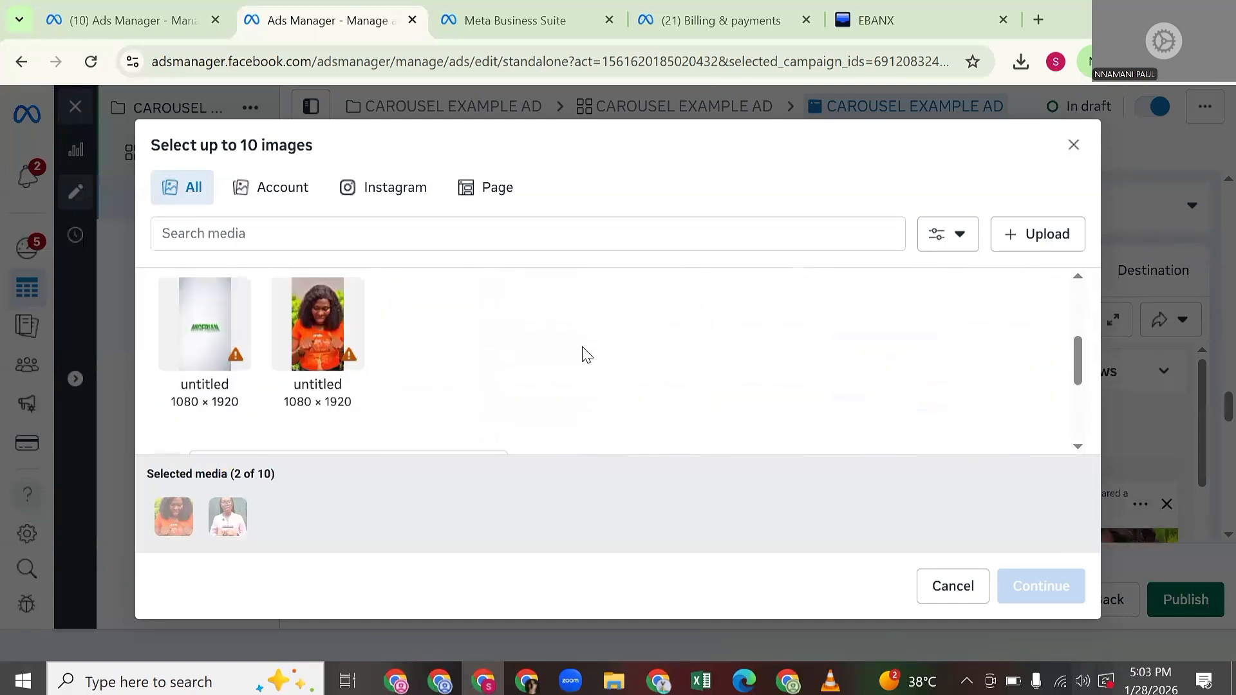
left_click(284, 193)
left_click(658, 337)
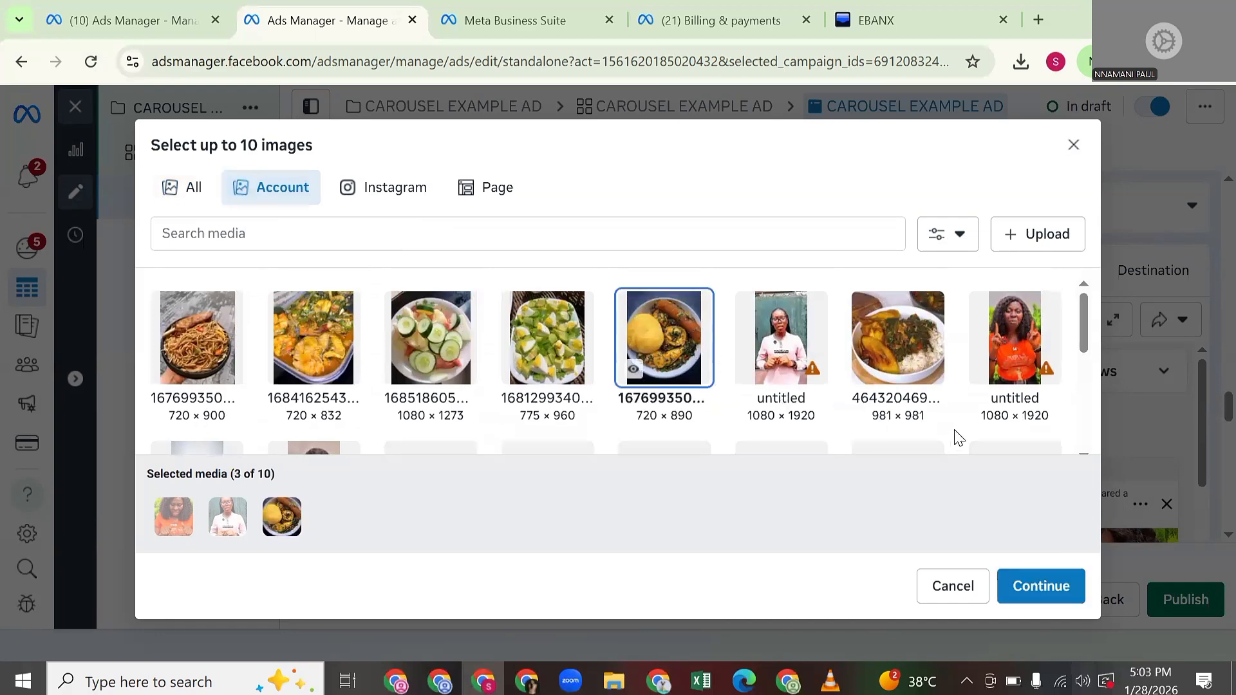
left_click(1027, 597)
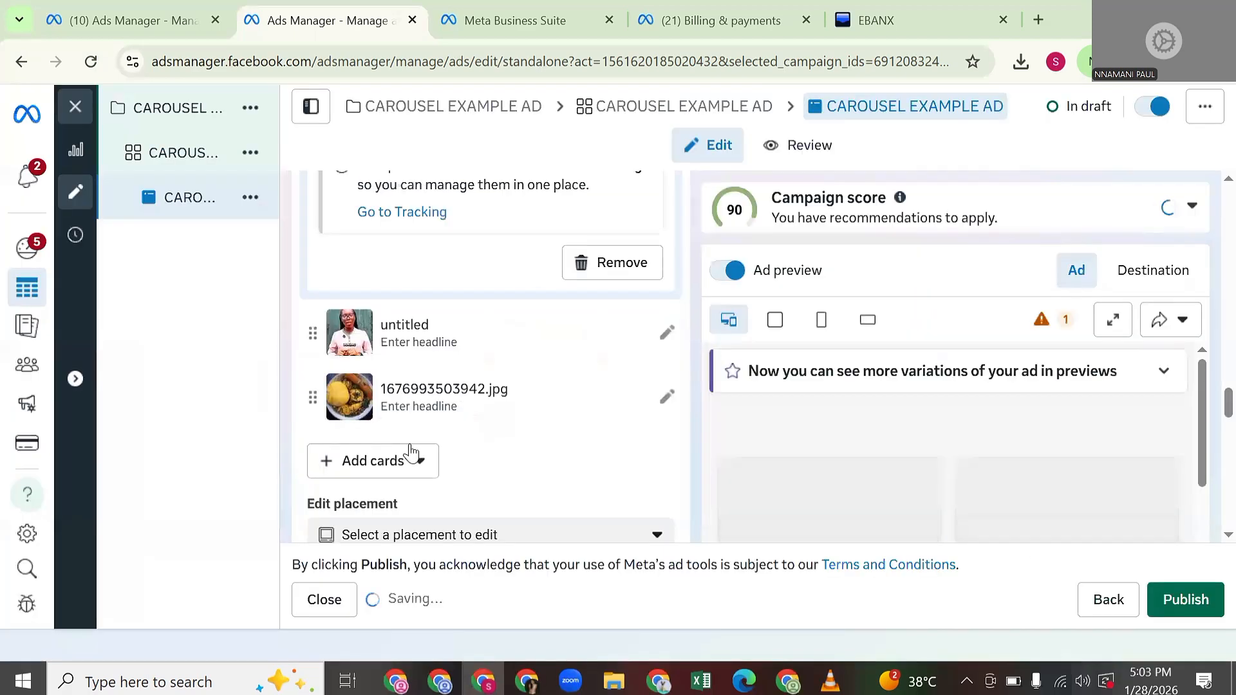
Add the 720 × 900 noodle dish image 1676993506982.jpg as the fourth carousel image card
left_click(376, 461)
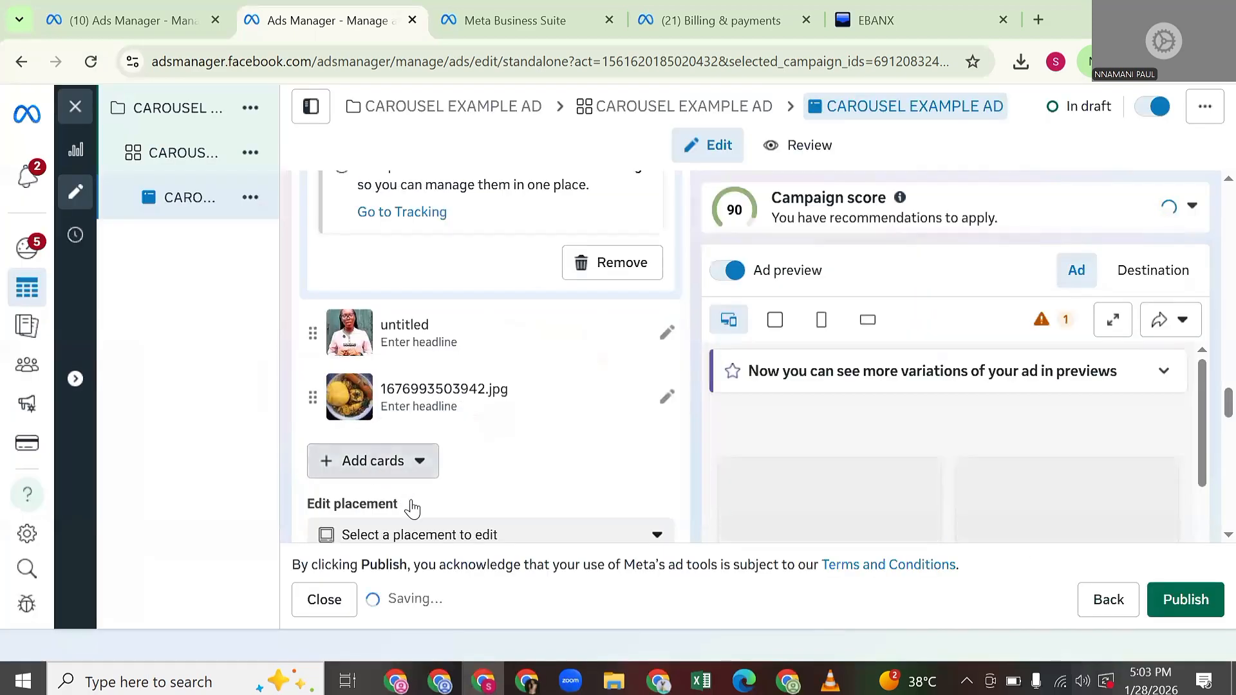
left_click(449, 525)
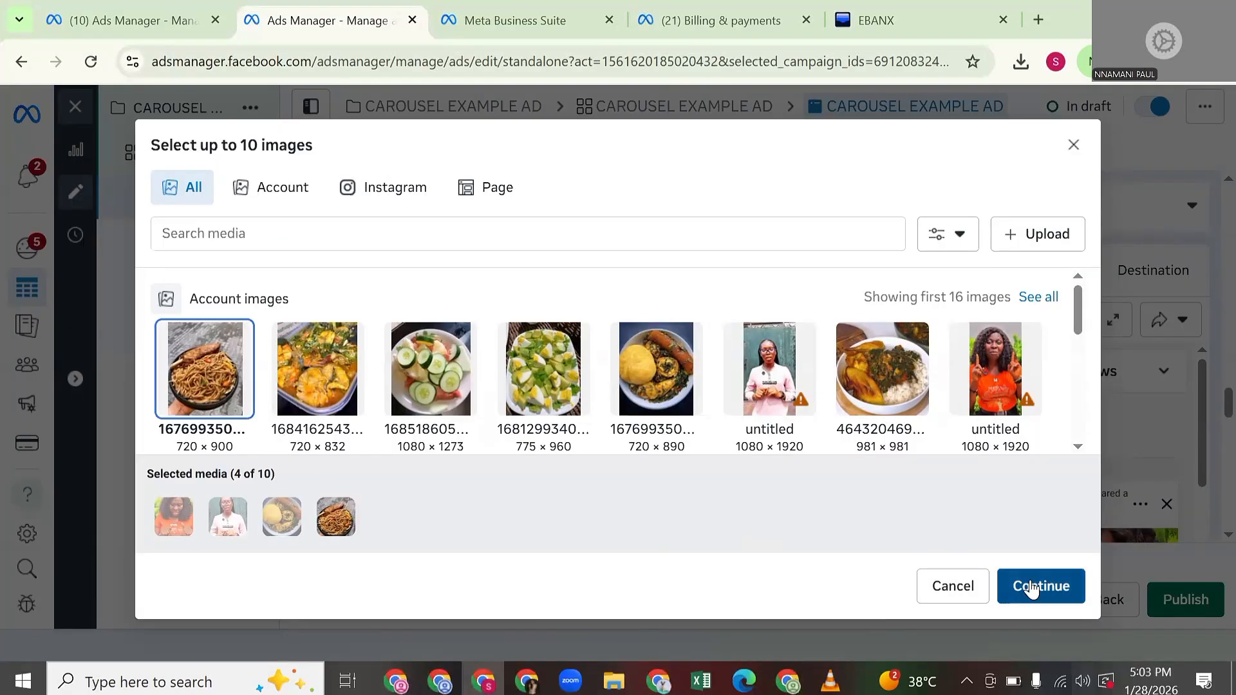
left_click(1026, 589)
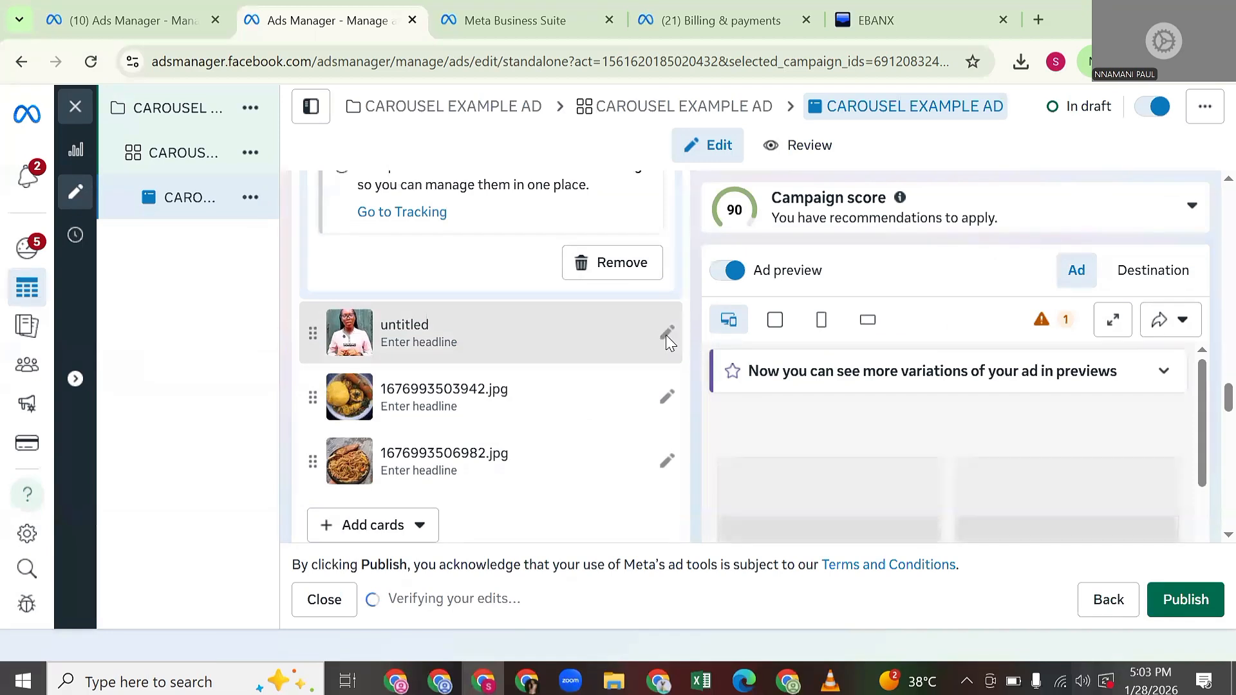
Give the second carousel card, showing the woman in the light top, the headline "buy now"
left_click(666, 336)
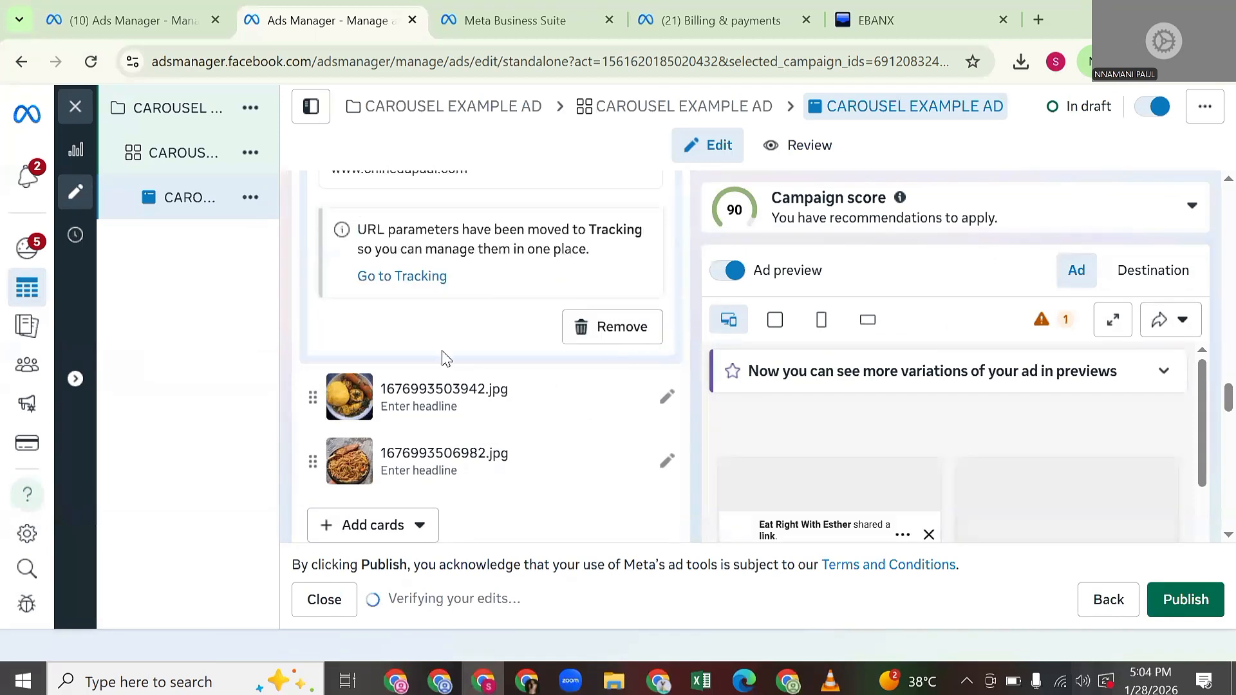
scroll(529, 396, "down", 5)
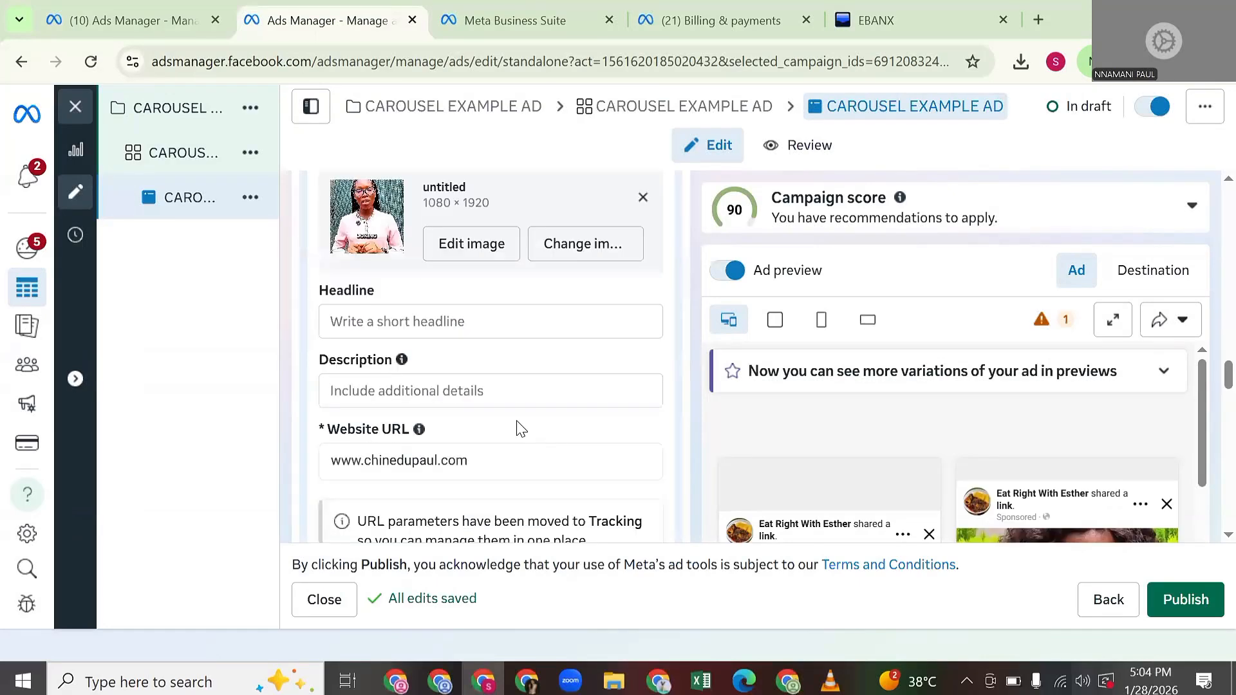
left_click(411, 320)
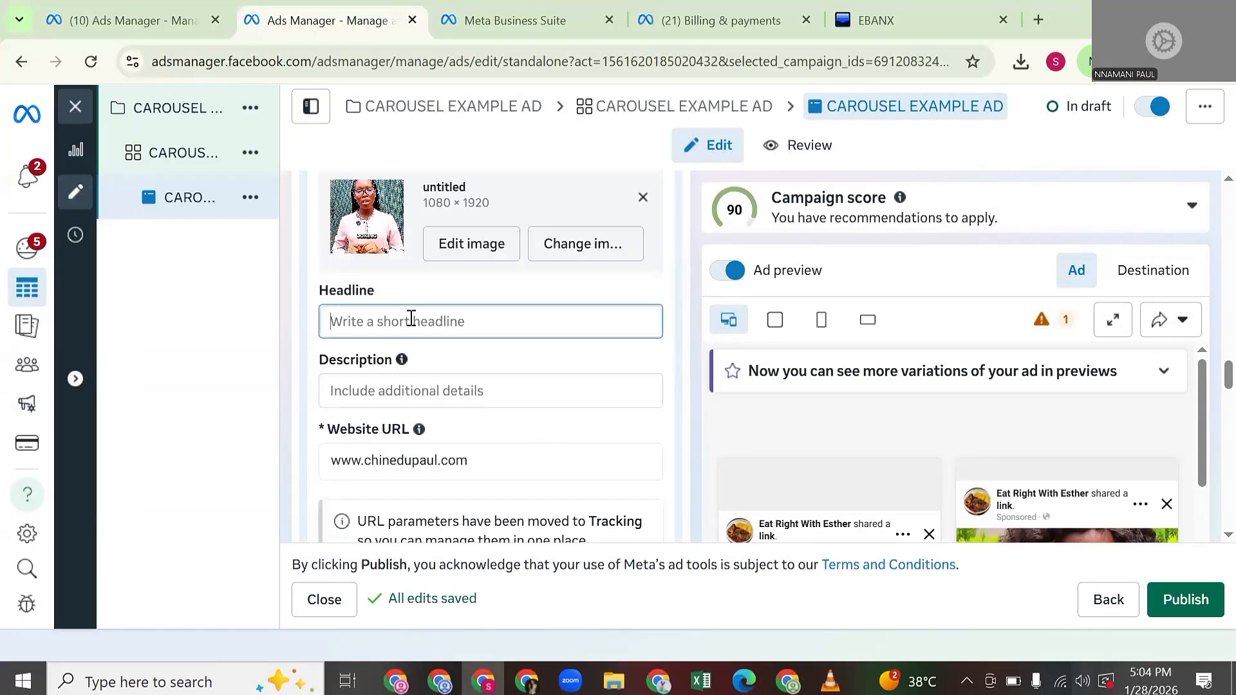
type("buy now")
Give the third carousel card, 1676993503942.jpg, the headline "offer end tonight"
scroll(433, 361, "down", 5)
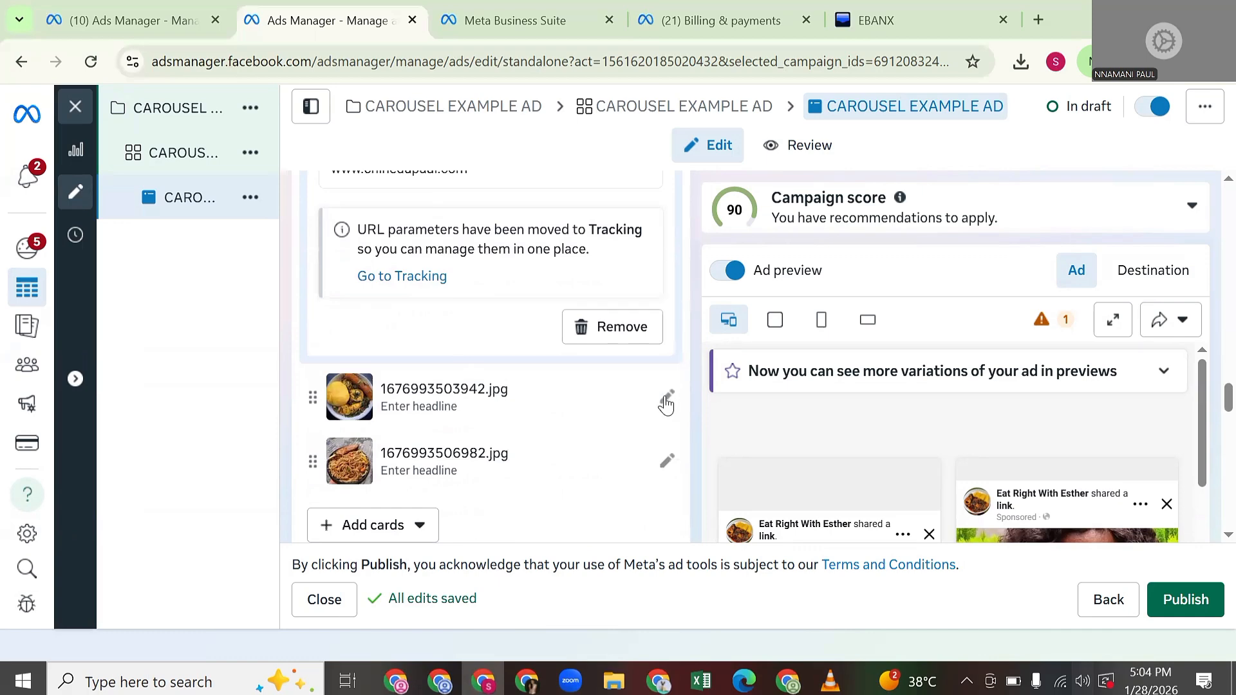
left_click(666, 404)
scroll(519, 469, "down", 5)
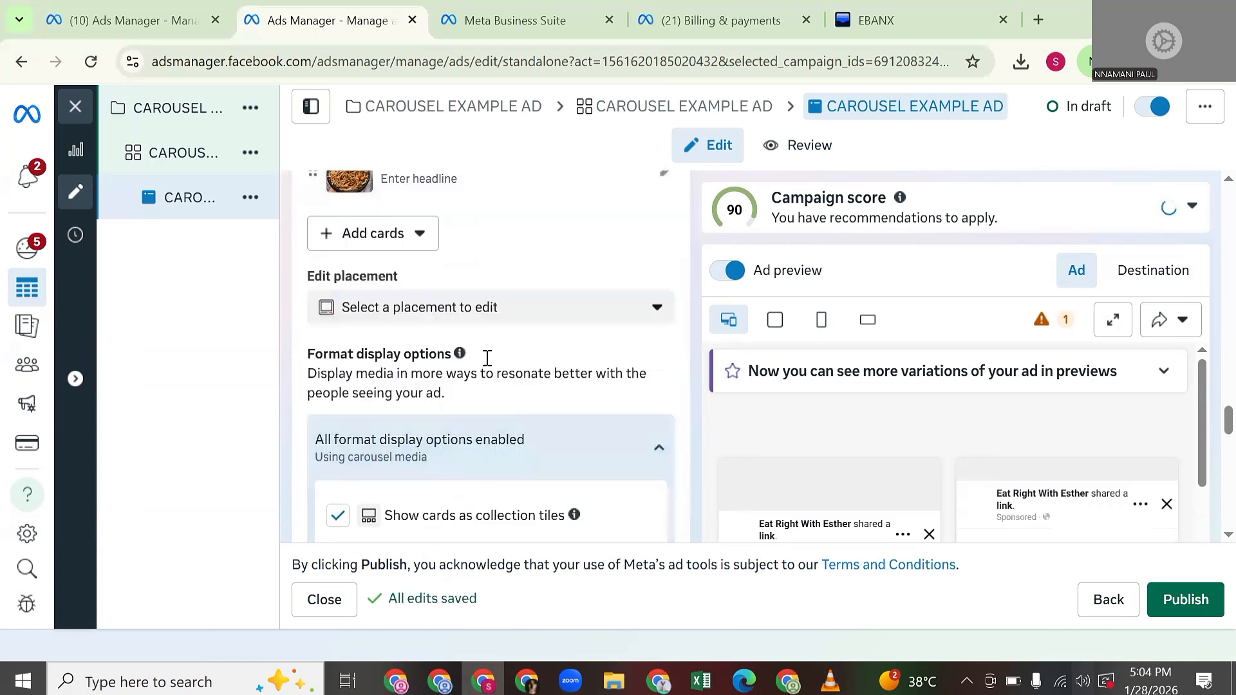
scroll(461, 411, "down", 3)
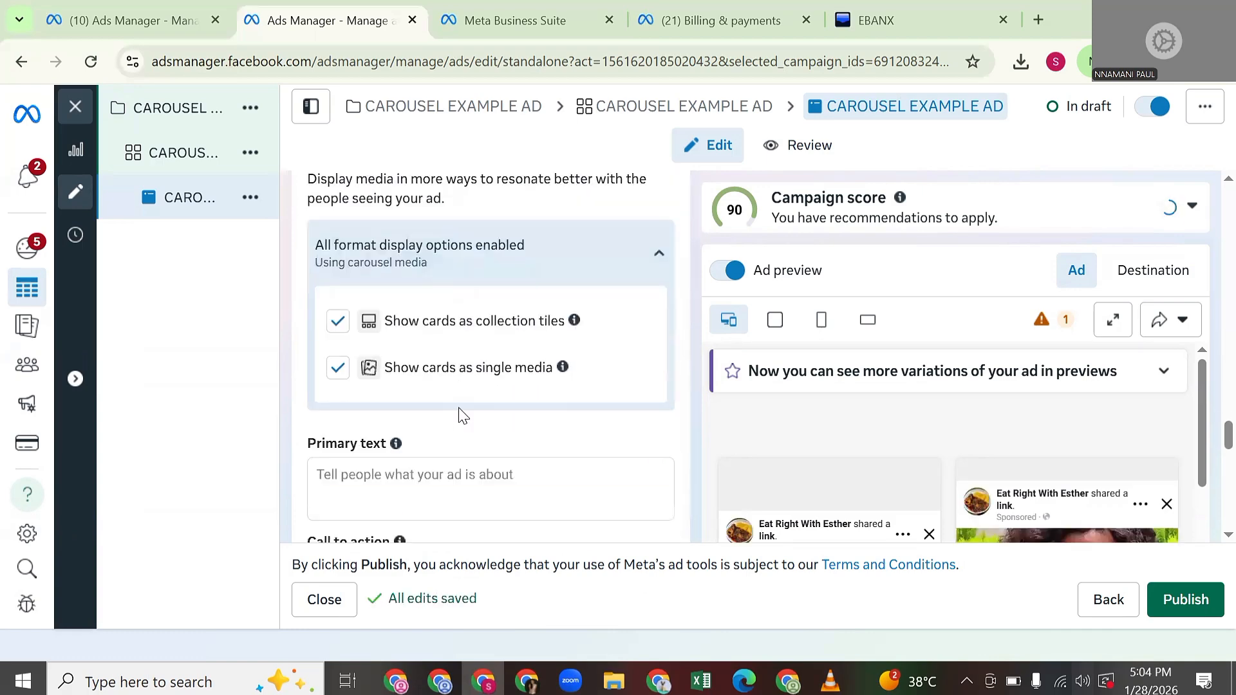
scroll(477, 378, "up", 7)
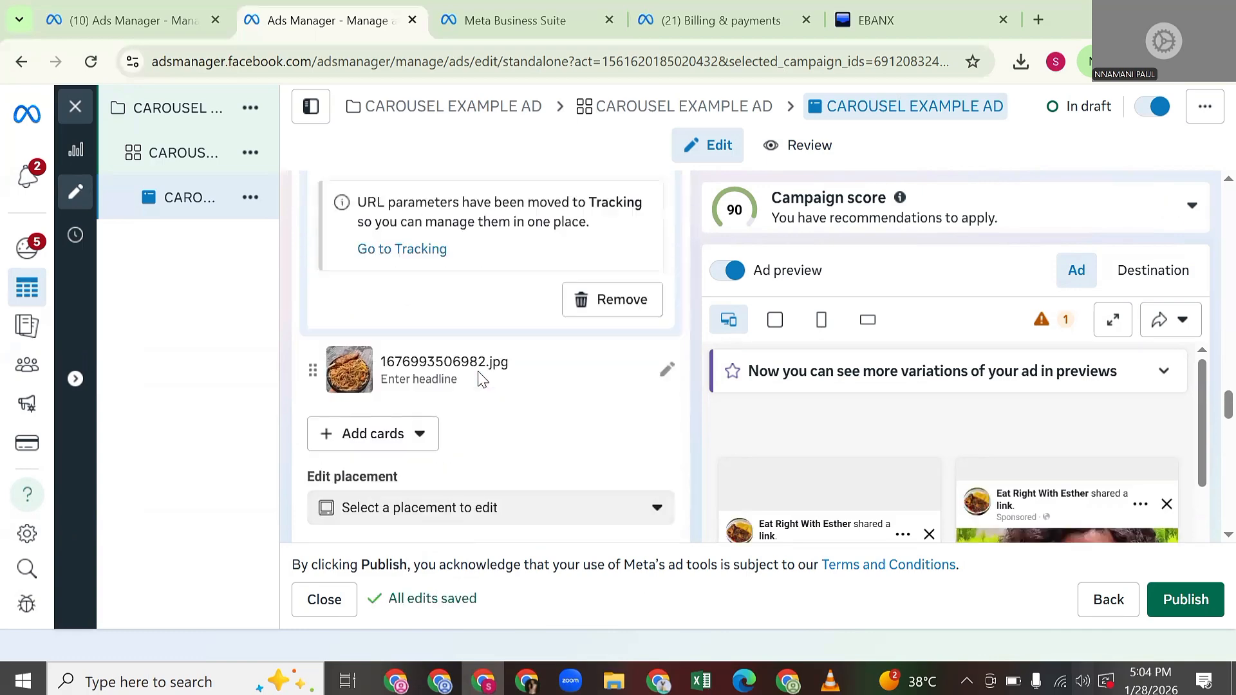
scroll(479, 377, "up", 5)
left_click(456, 288)
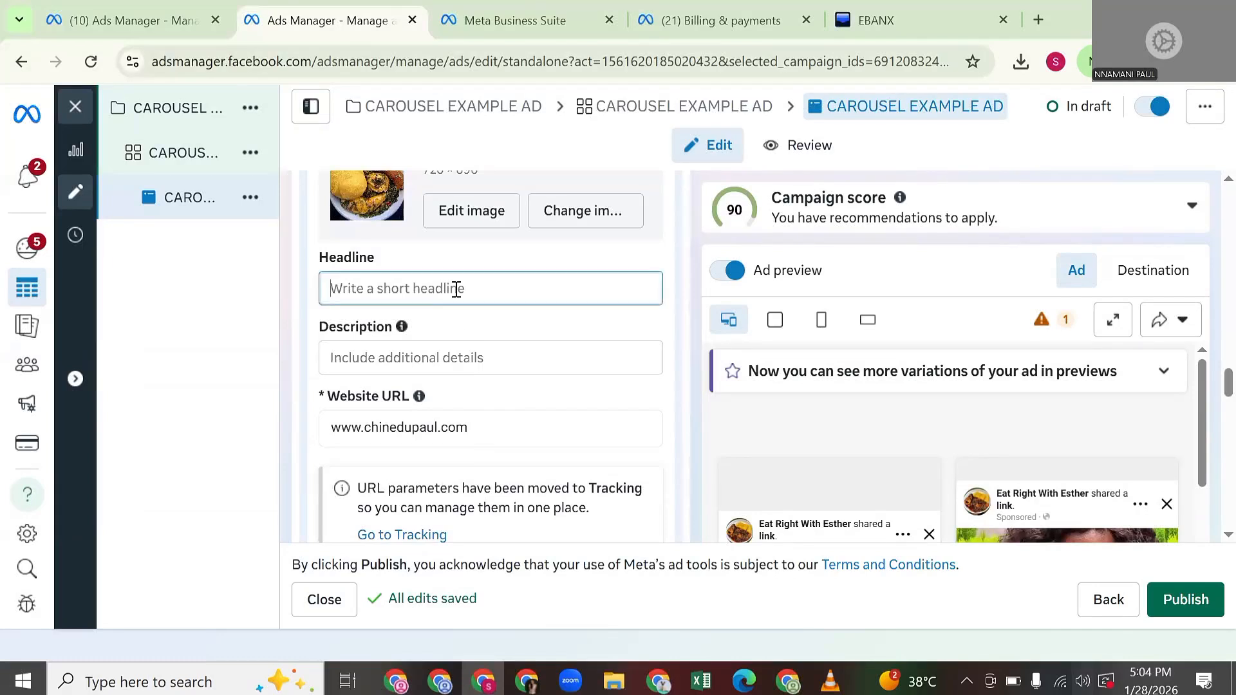
type("offer end tonight")
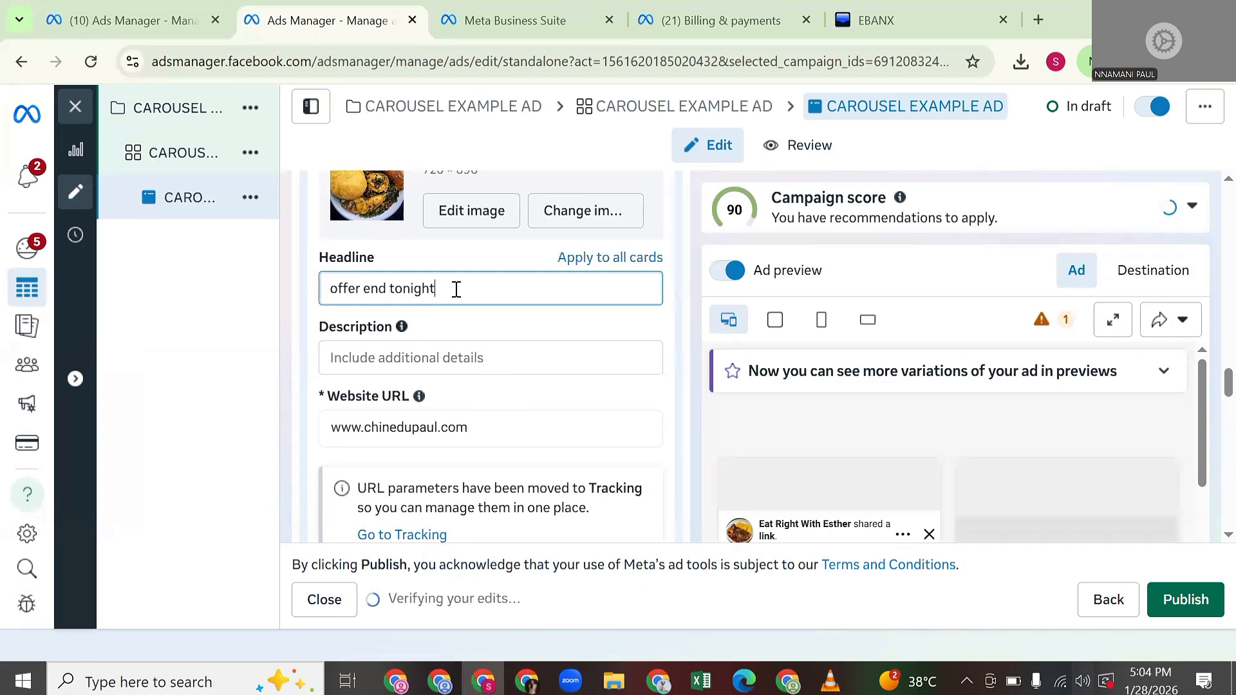
Examine the Facebook Feed ad preview, advancing through the carousel cards to check their images and headlines
scroll(781, 450, "down", 3)
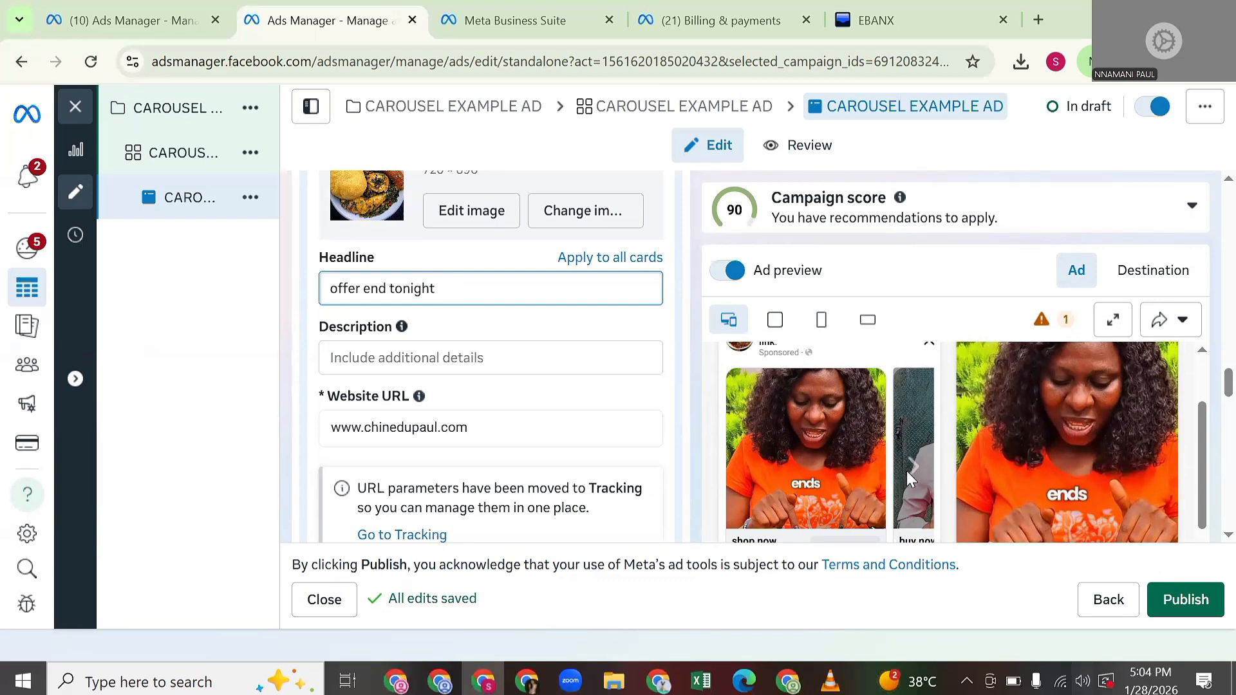
scroll(905, 431, "down", 3)
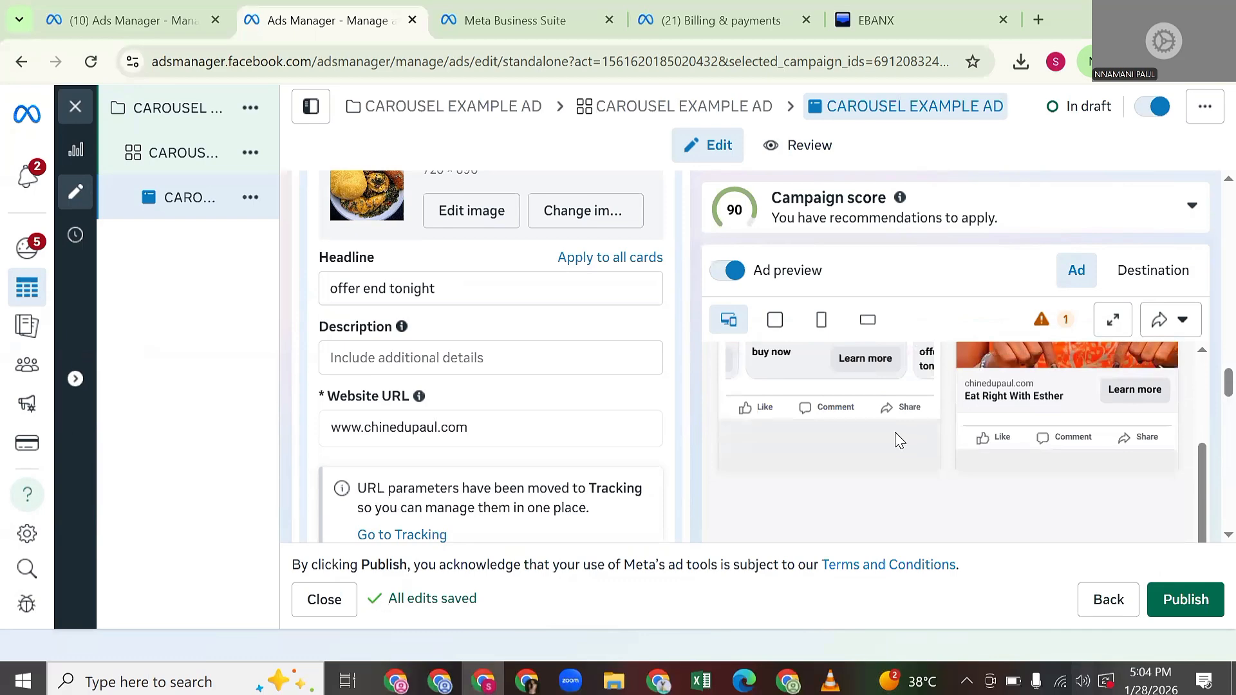
scroll(891, 419, "up", 7)
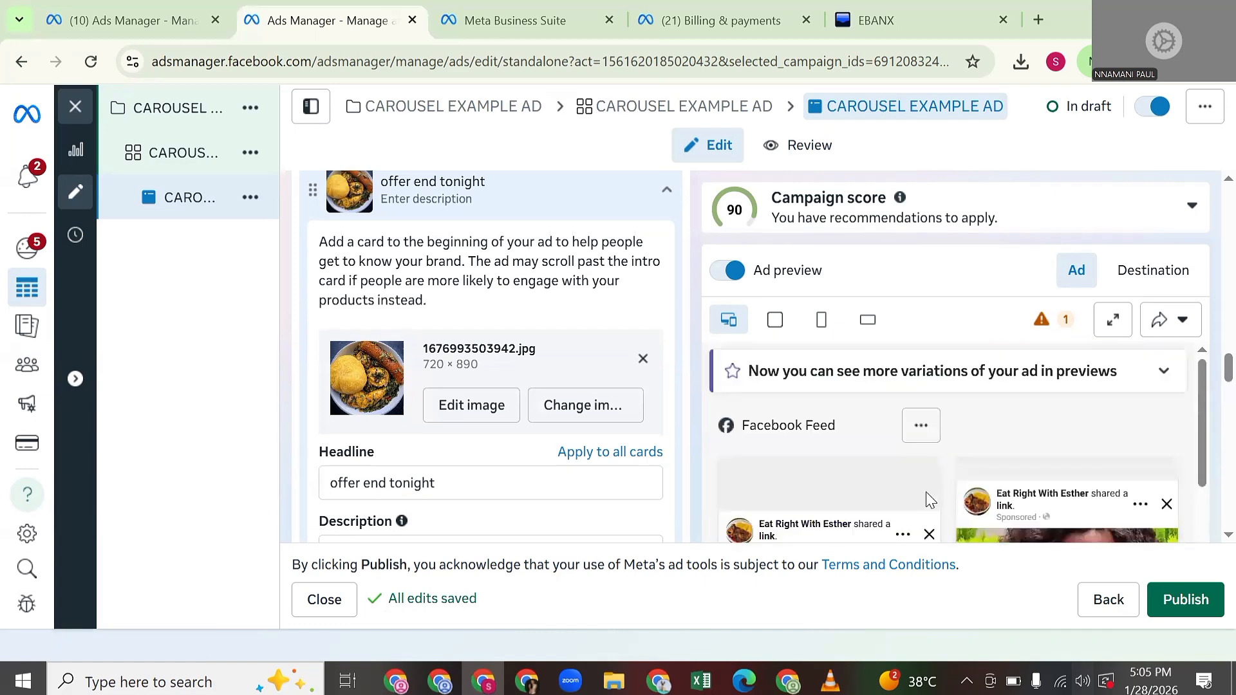
scroll(927, 498, "up", 5)
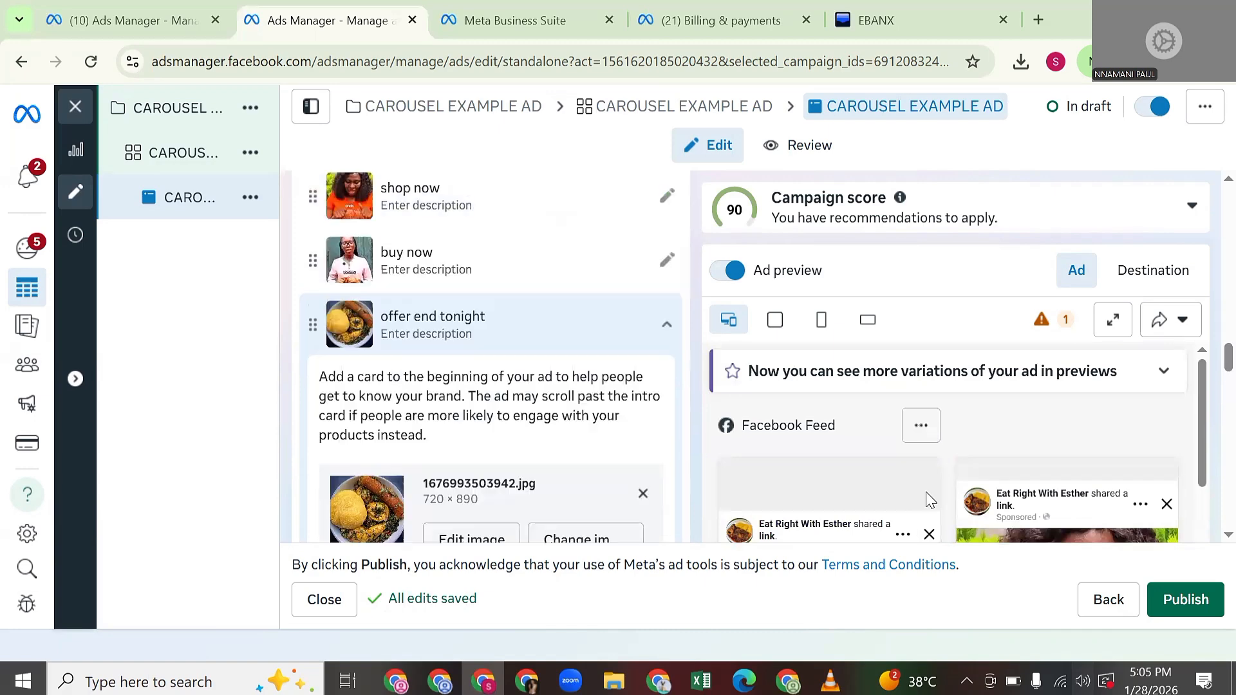
scroll(1008, 476, "down", 3)
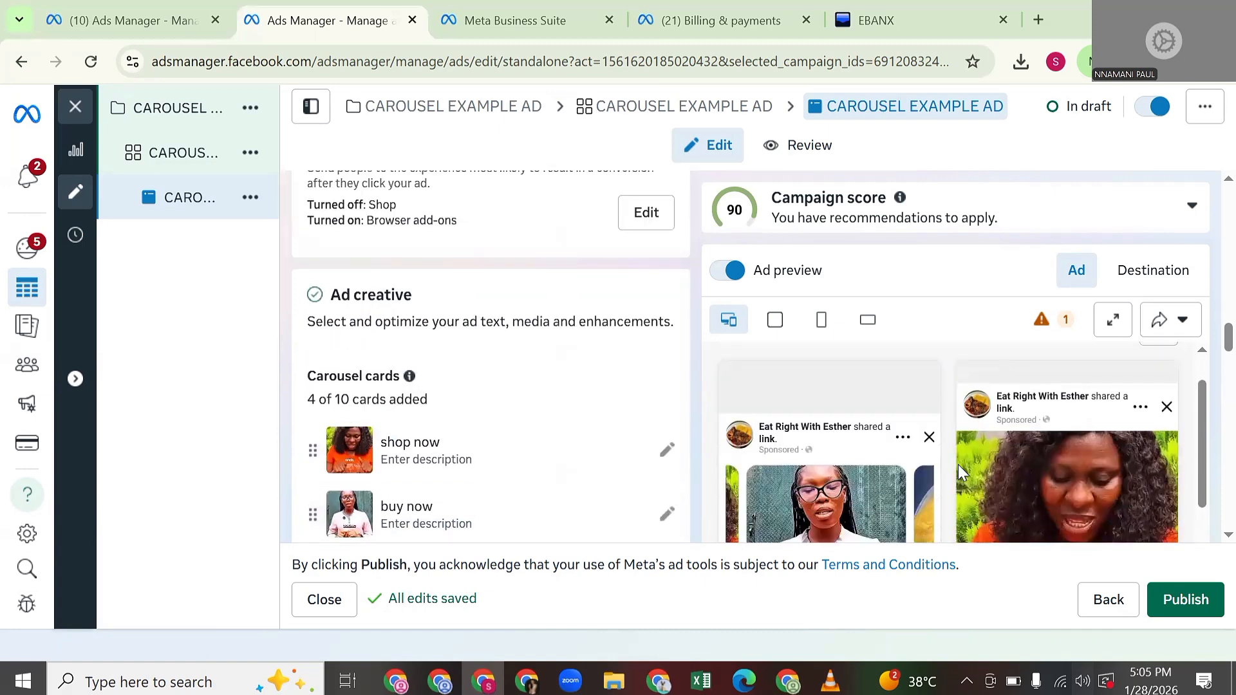
scroll(894, 479, "down", 5)
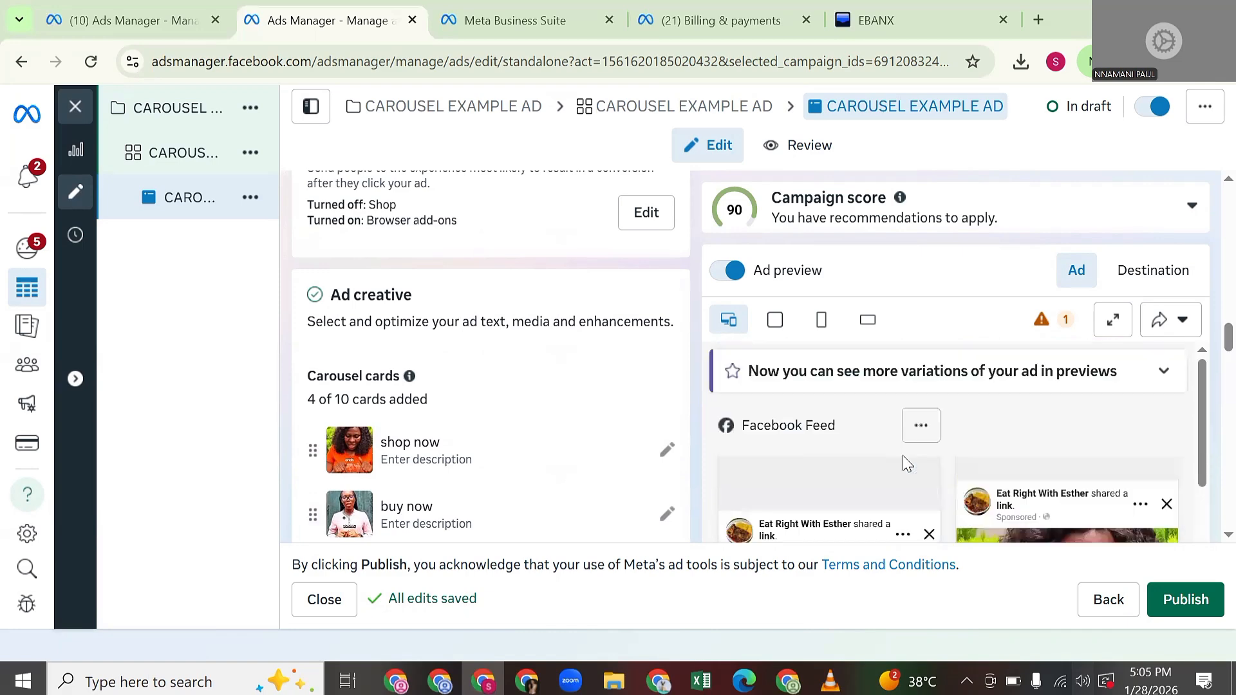
scroll(903, 457, "down", 5)
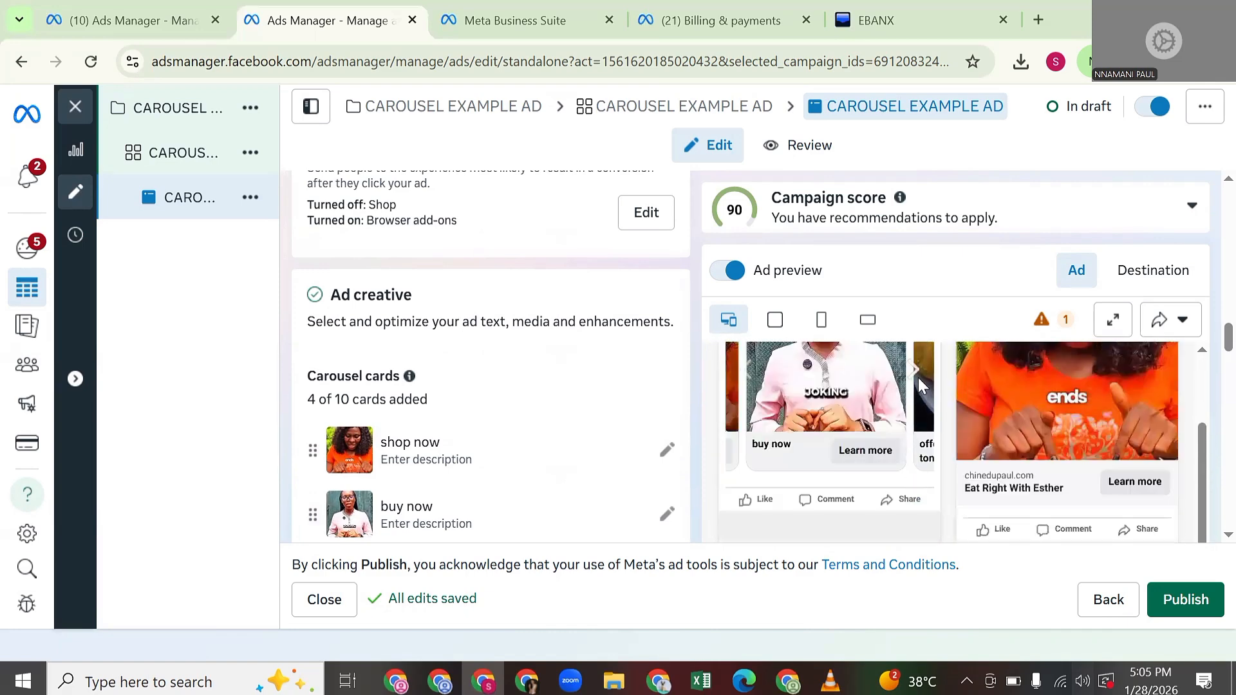
left_click(912, 373)
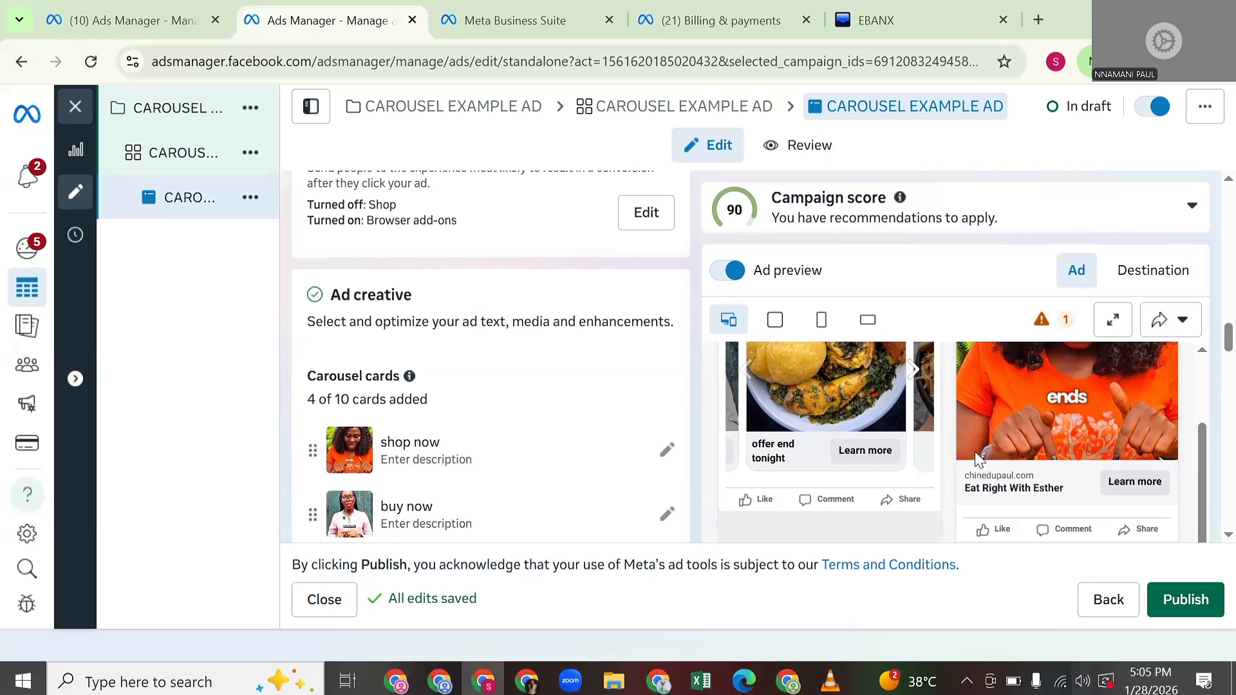
Write the ad's primary text as "come and buy kitchen household item now"
scroll(543, 378, "down", 4)
scroll(544, 379, "down", 4)
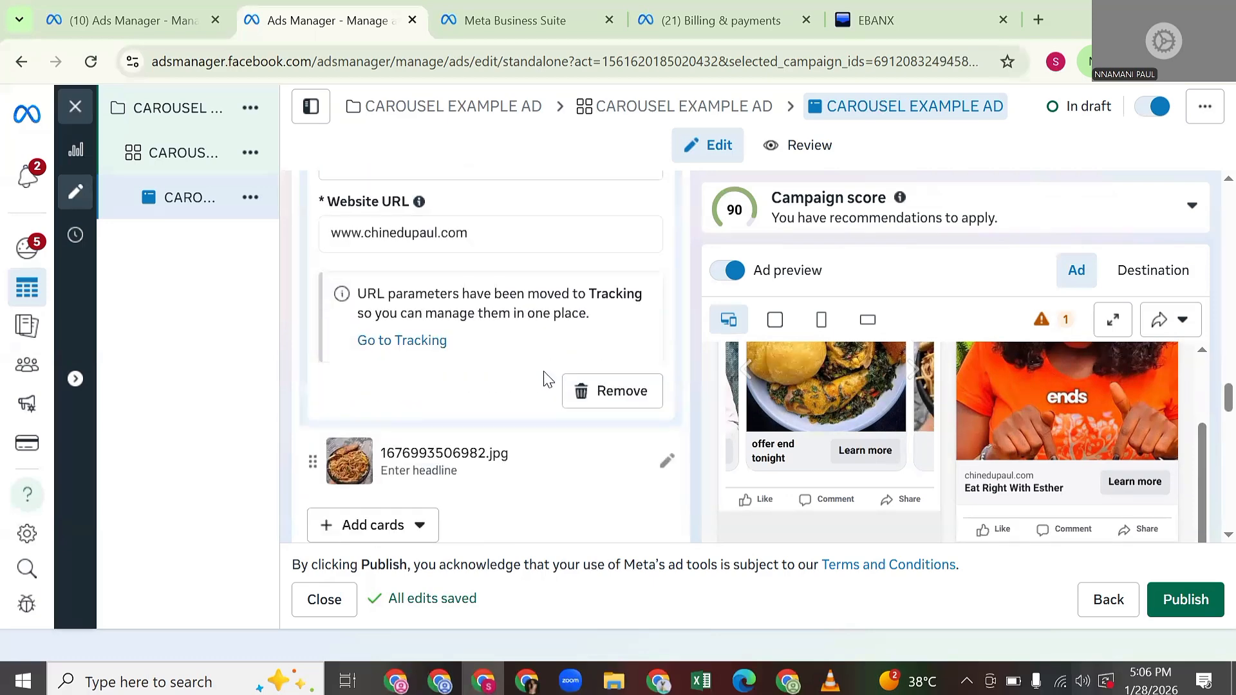
scroll(546, 377, "down", 5)
scroll(546, 376, "down", 1)
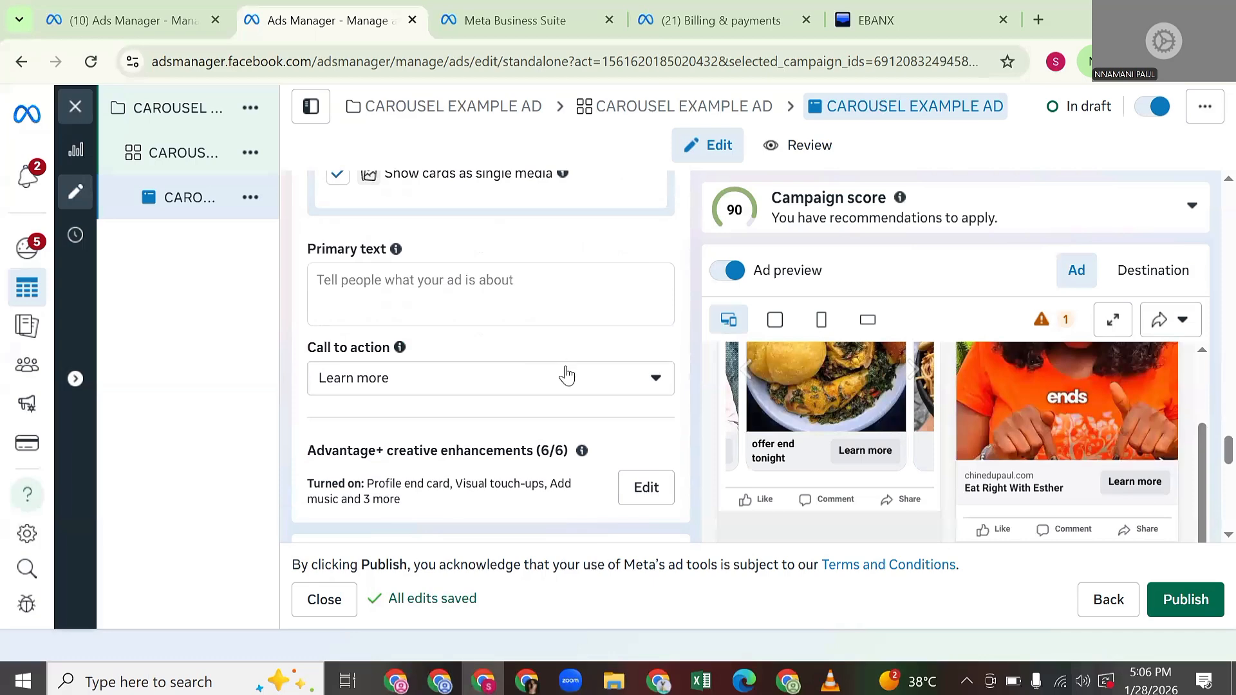
left_click(512, 296)
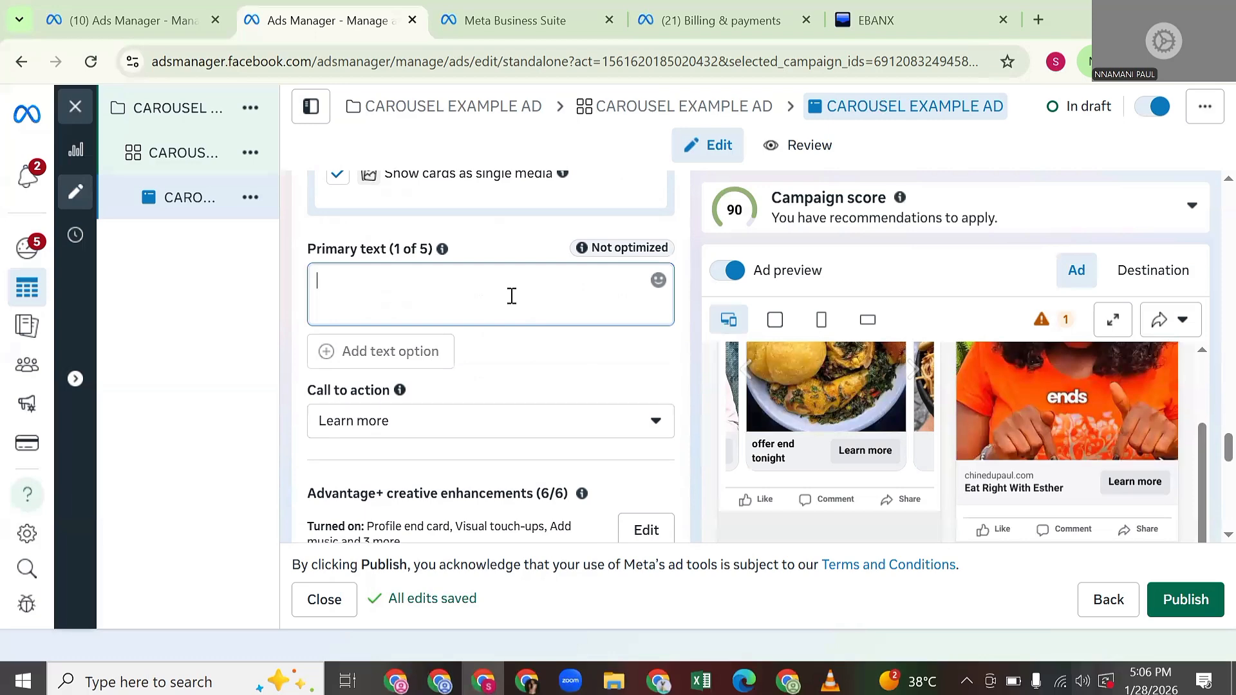
type("come and buy")
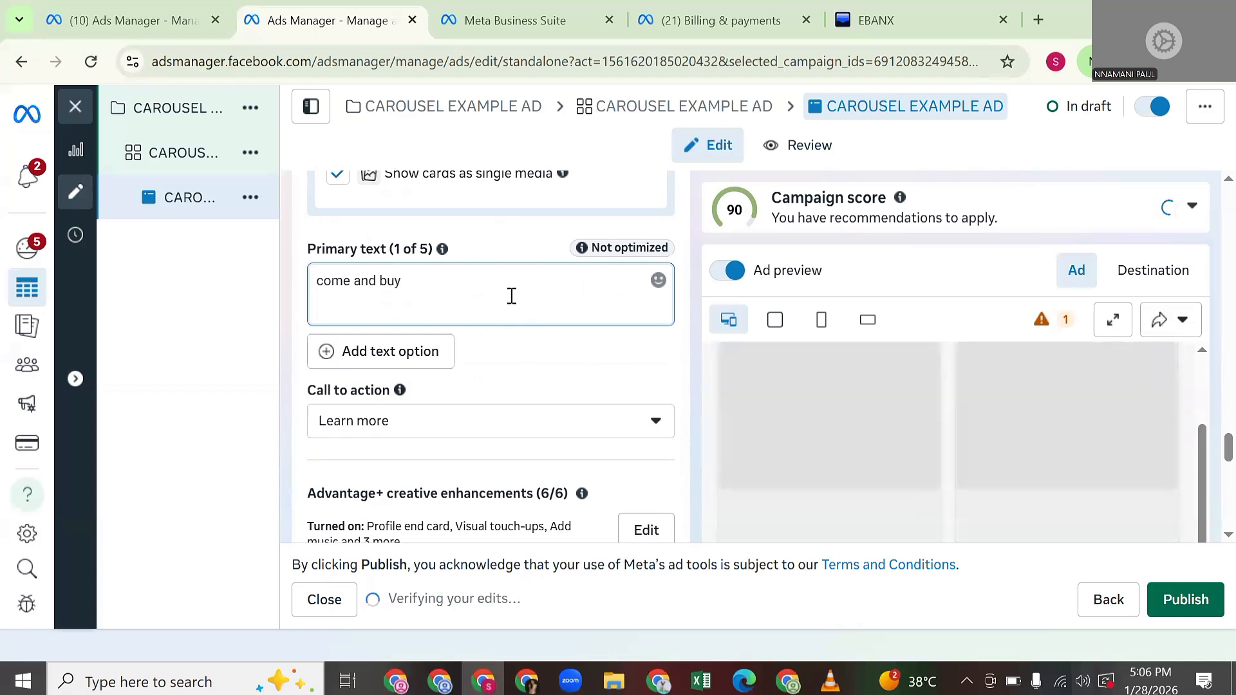
type(" kitchen hous")
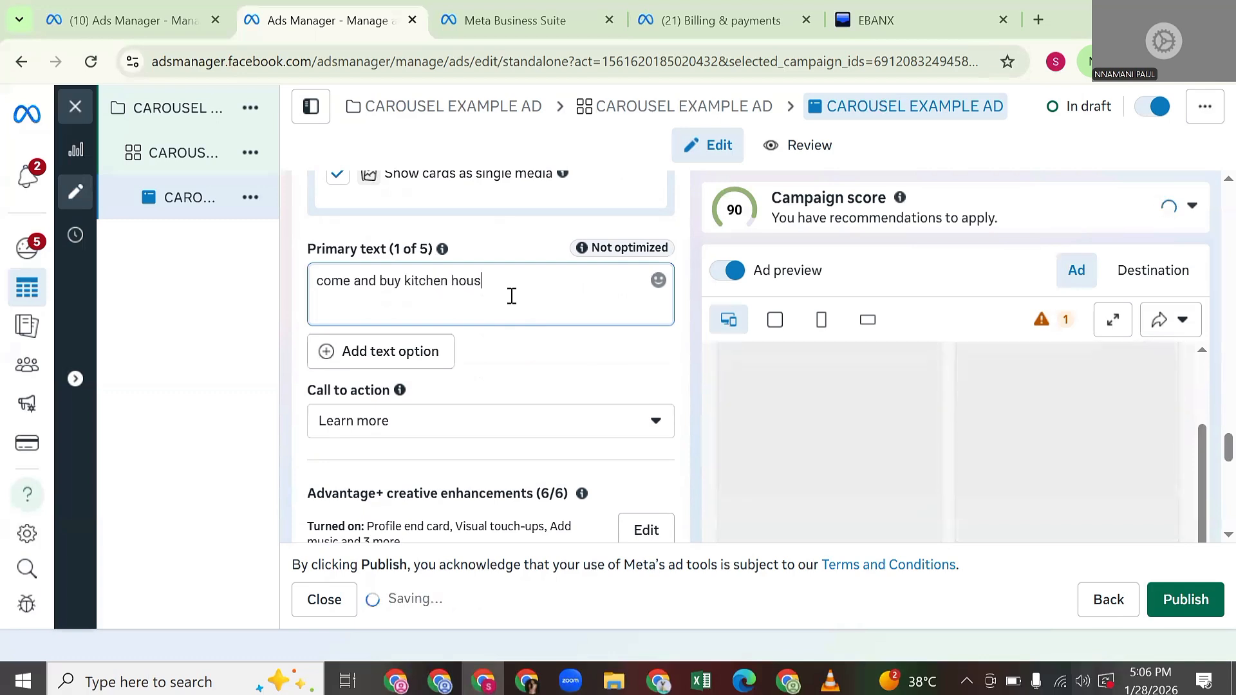
type("ehold item")
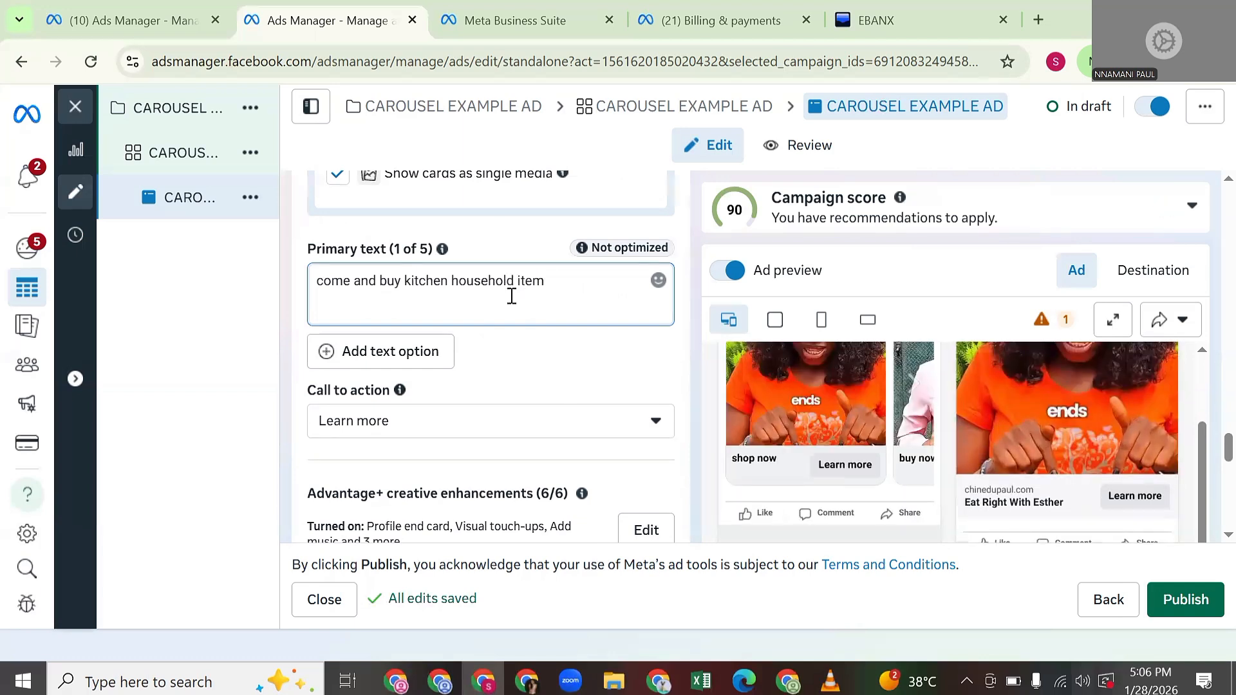
type(" now")
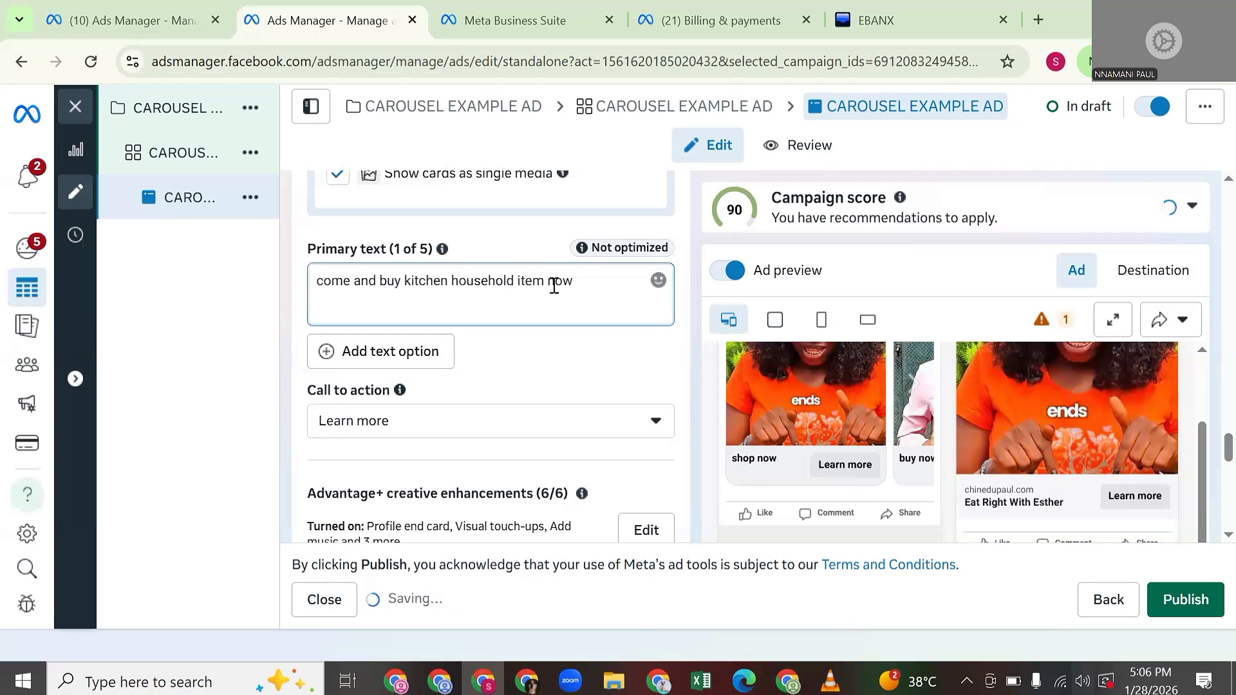
Add a second primary text option reading "offer is valid for 24 hours only", plus a blank third option
left_click(407, 353)
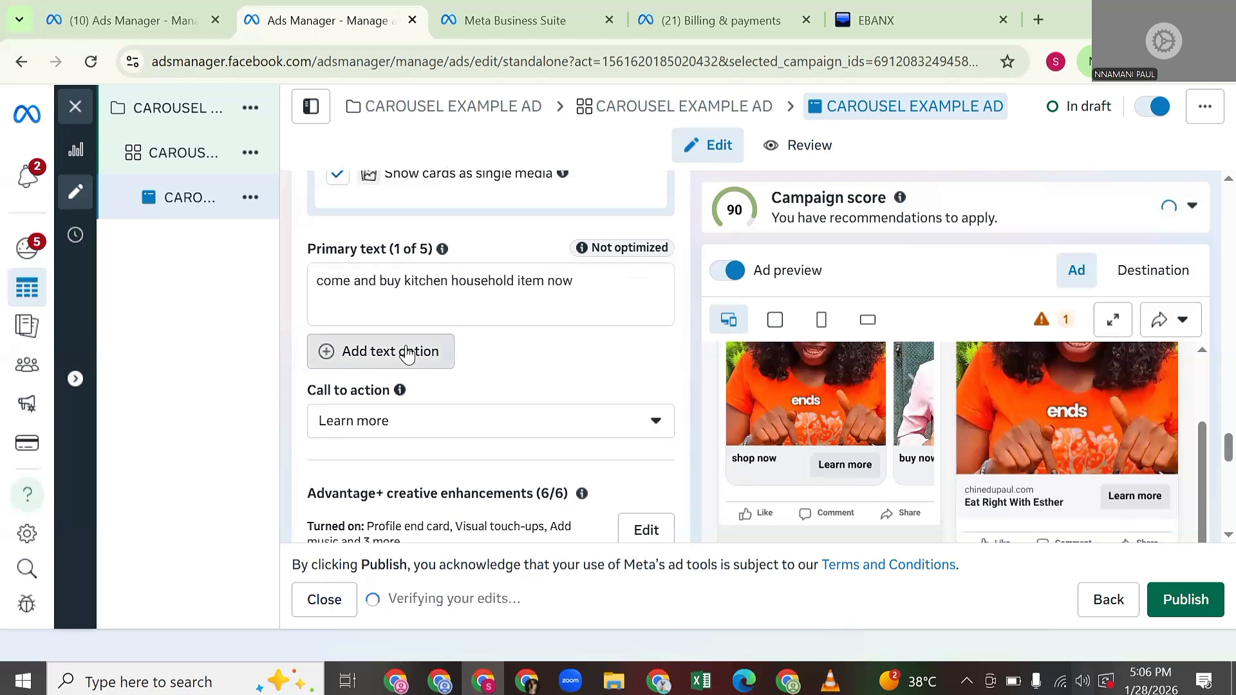
left_click(431, 323)
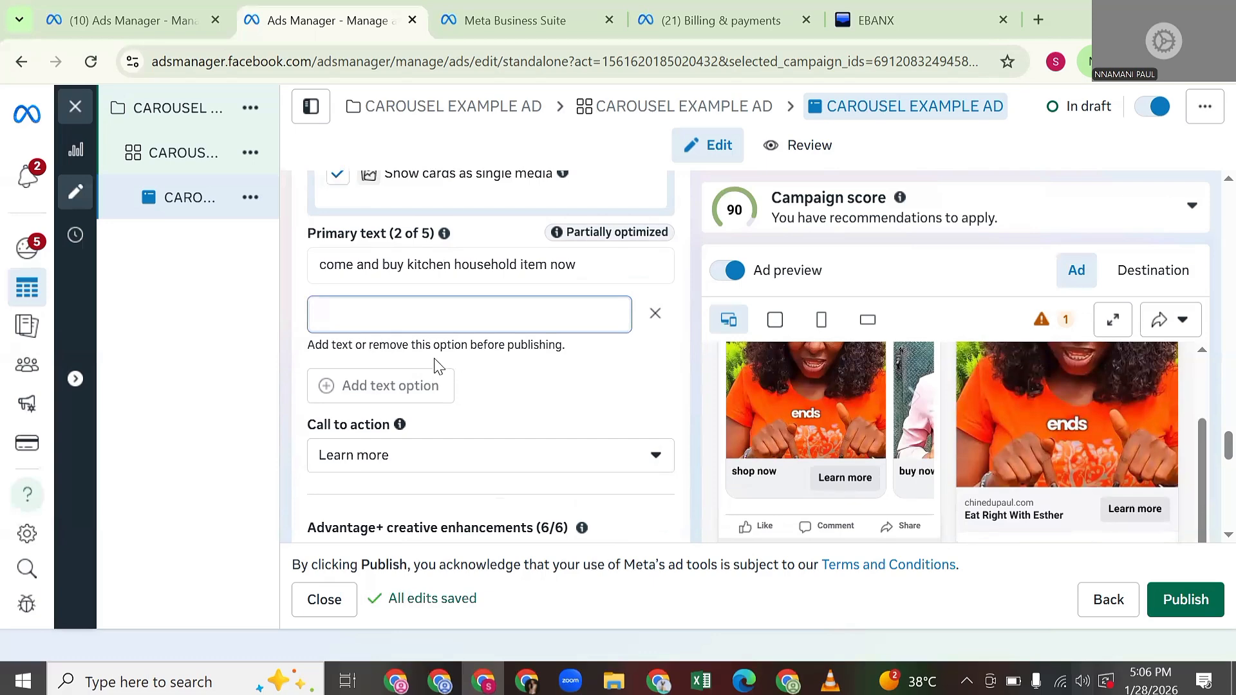
type("offer is valid for 24 hours only")
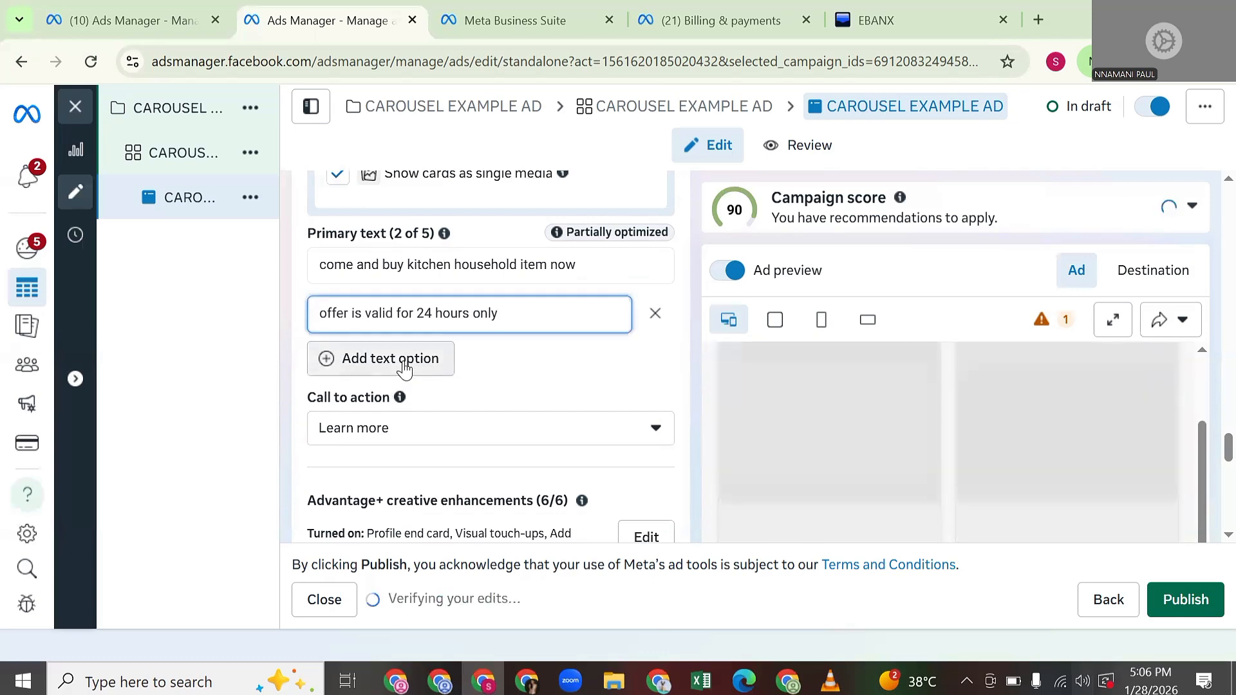
left_click(404, 368)
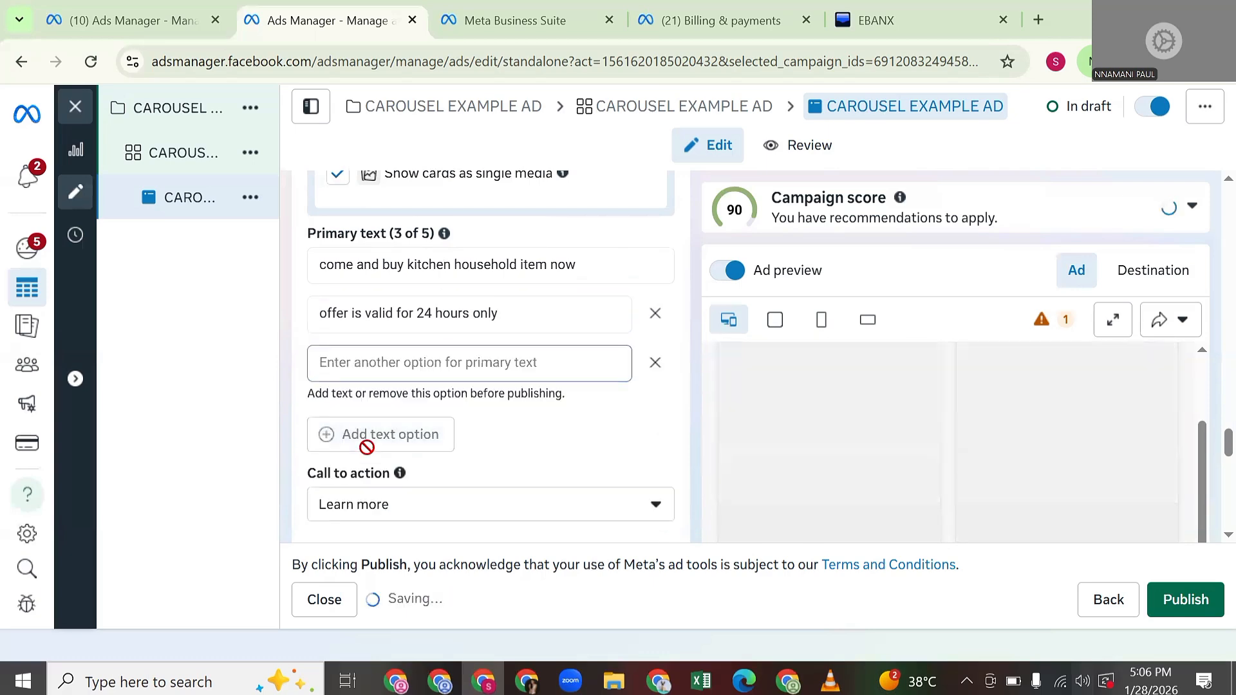
Set the ad's call to action to "Order now"
left_click(464, 515)
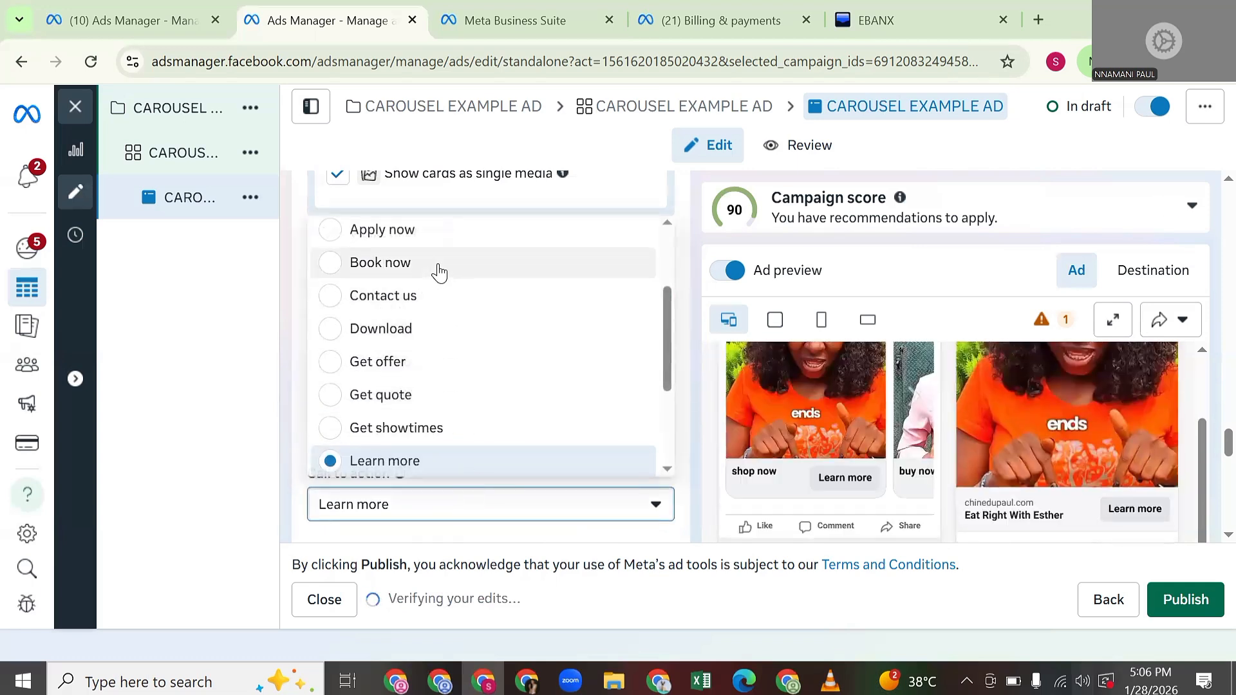
scroll(429, 418, "down", 3)
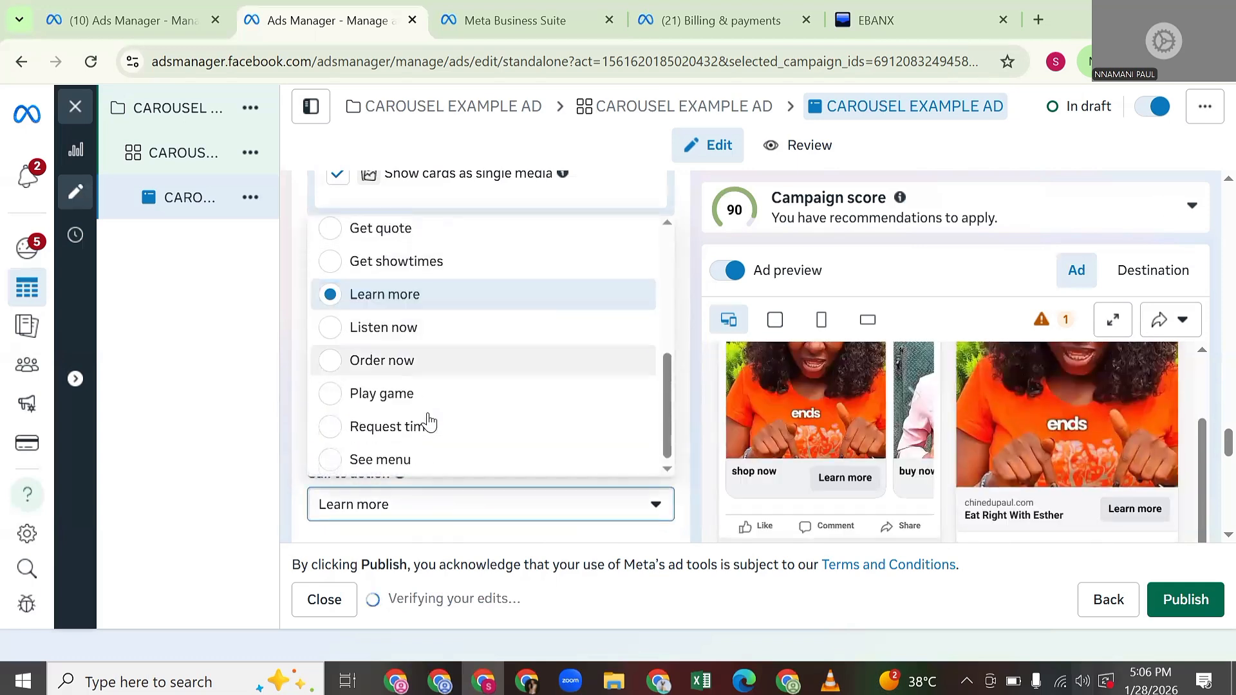
left_click(418, 359)
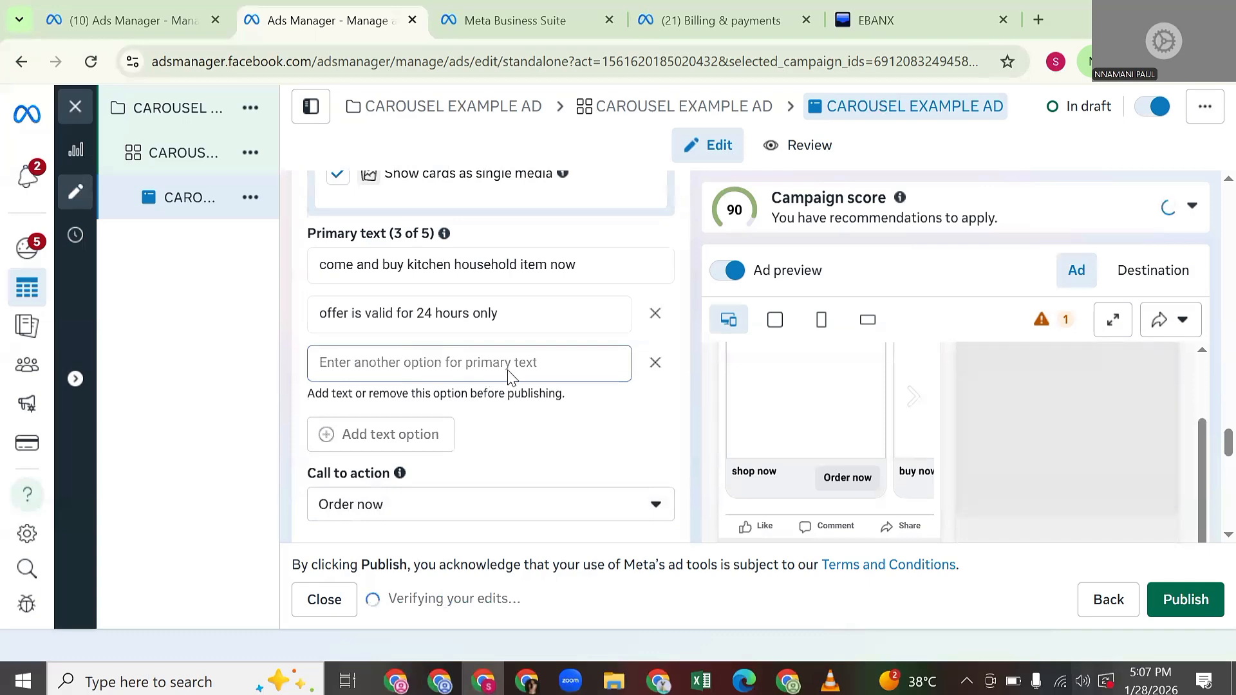
Review the ad's settings, from creative testing and event details back through the carousel creative and destination to the ad format
scroll(453, 436, "down", 4)
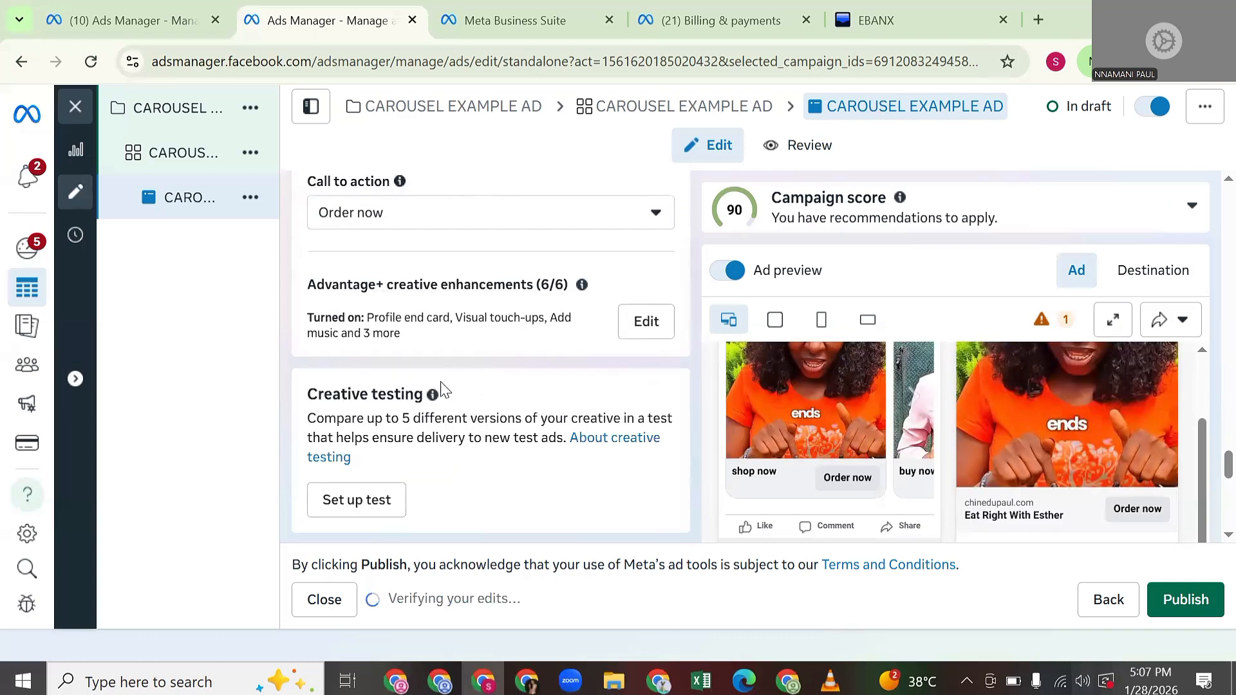
scroll(444, 390, "down", 3)
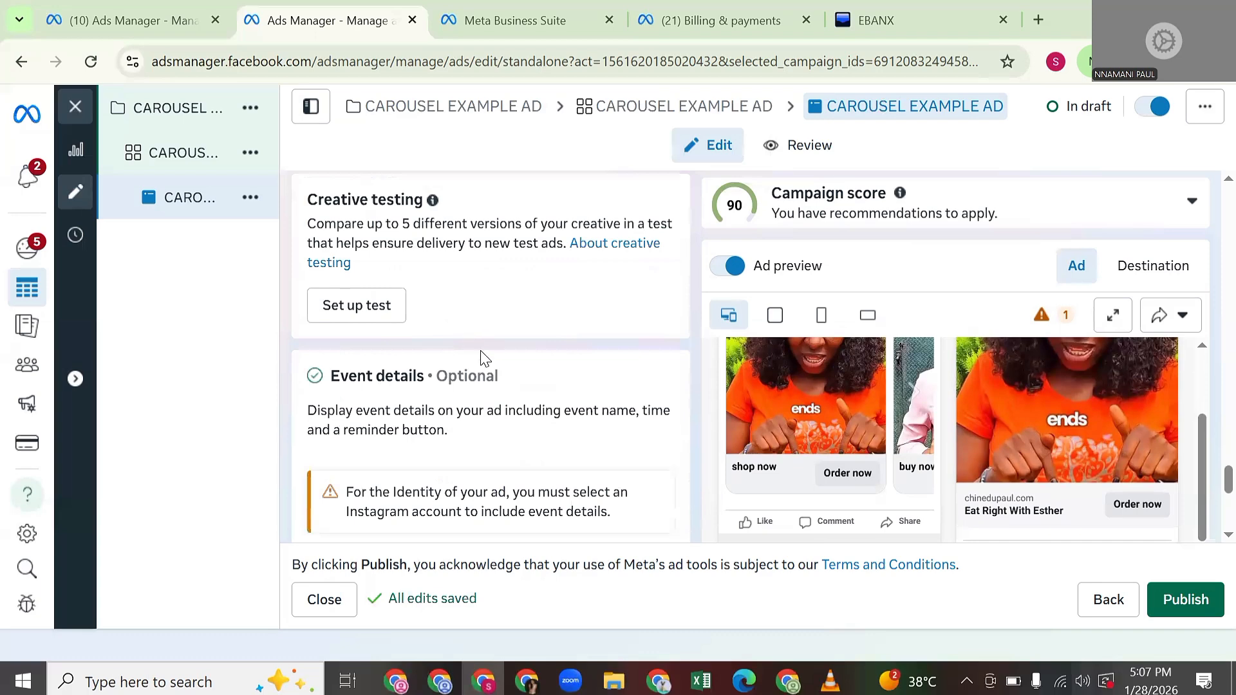
scroll(484, 359, "up", 5)
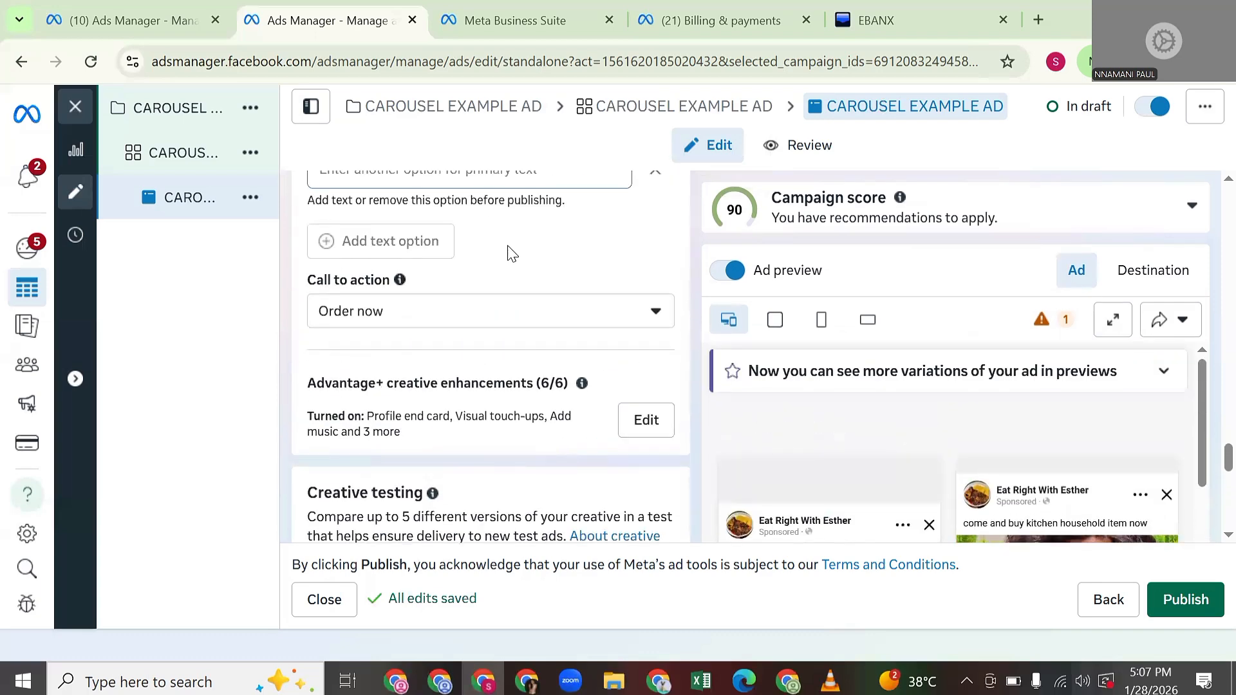
scroll(512, 252, "up", 8)
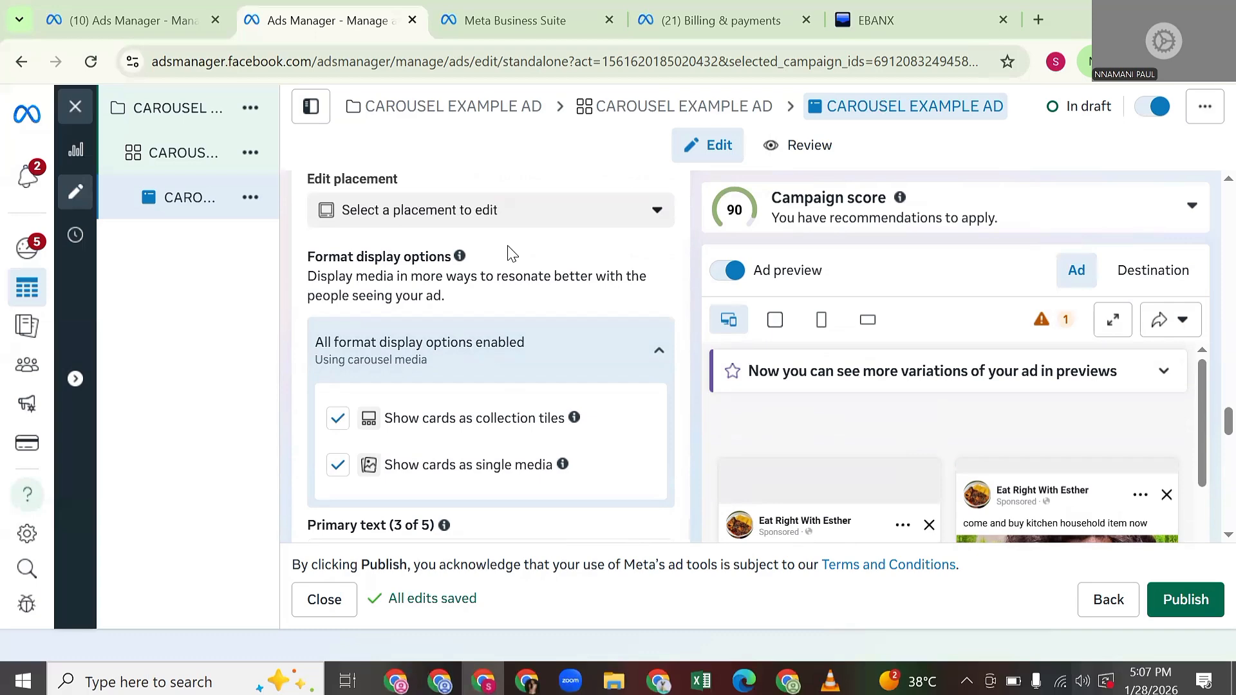
scroll(437, 333, "up", 10)
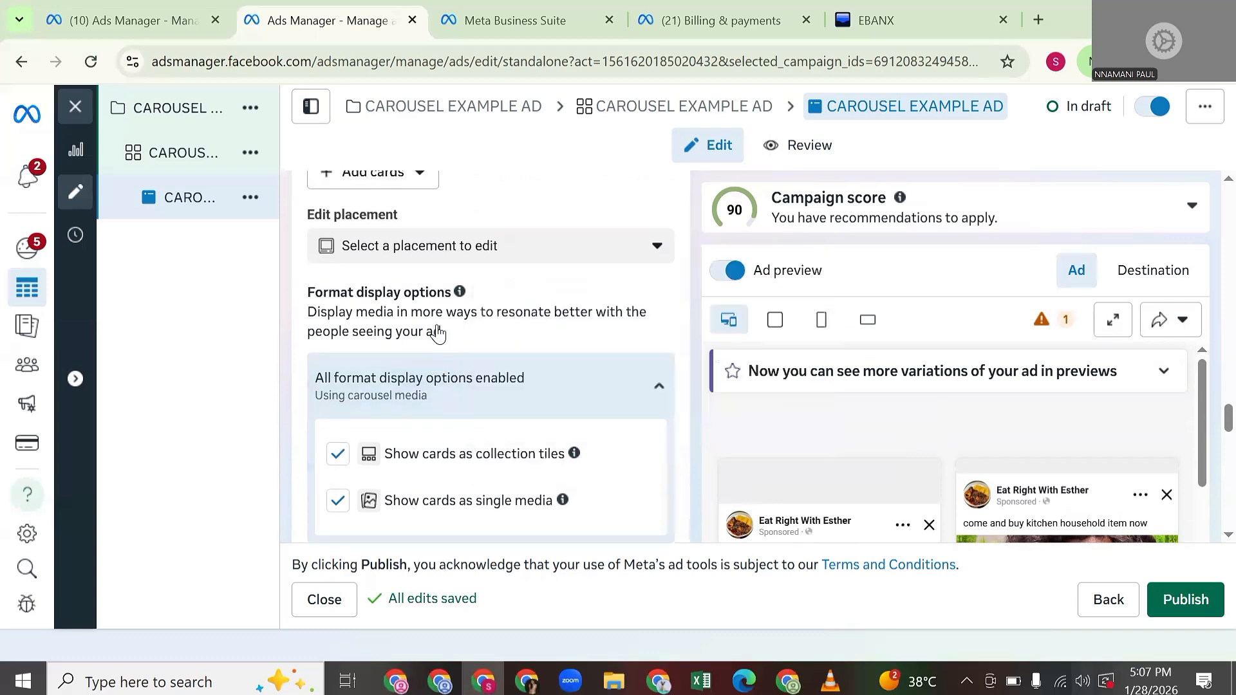
scroll(436, 333, "up", 15)
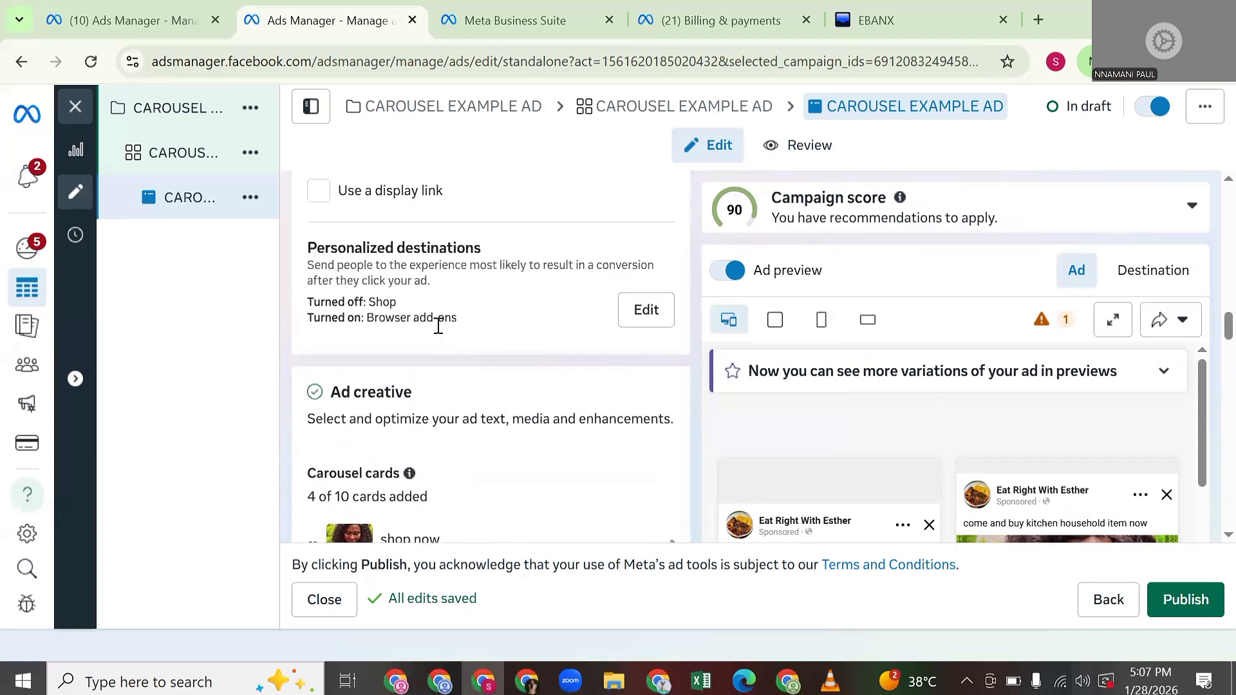
scroll(449, 325, "up", 5)
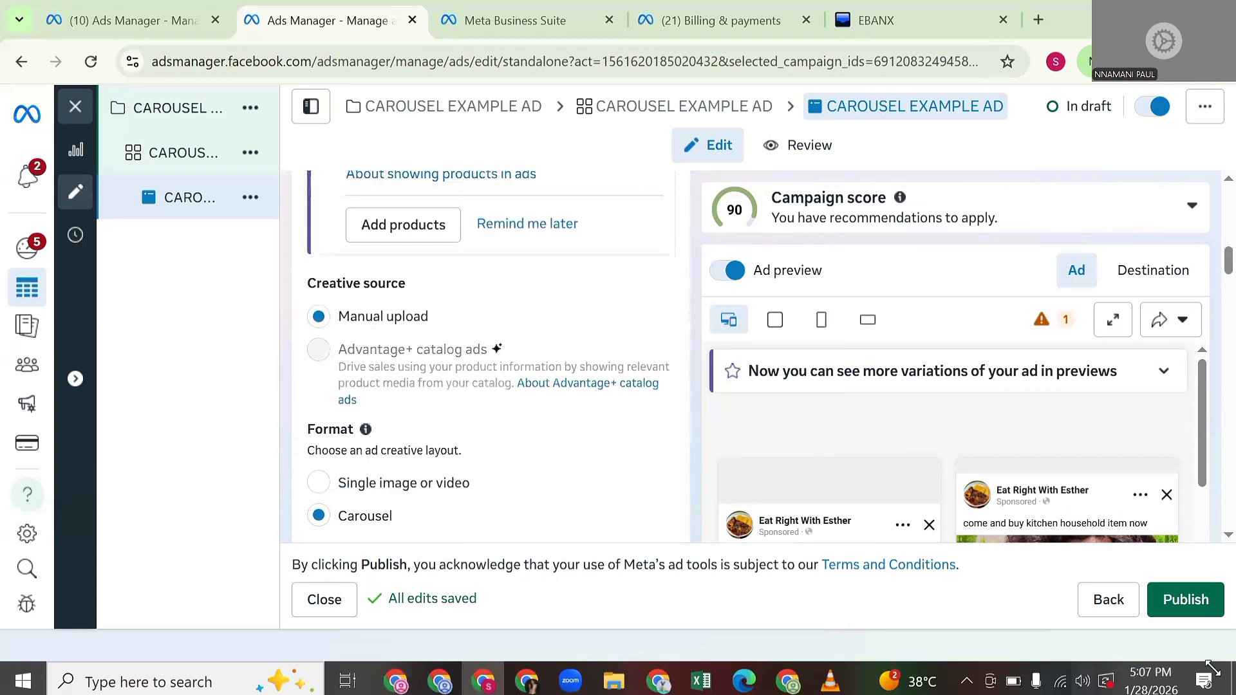